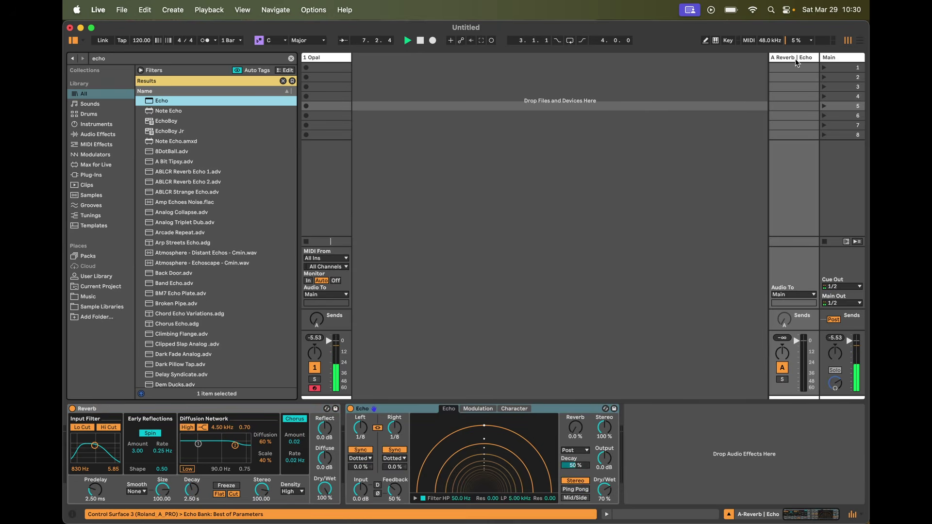
Step: Delete the Reverb from the return track and set its Echo to 100% dry/wet, 56% reverb and Ping Pong mode
click(233, 411)
key(Delete)
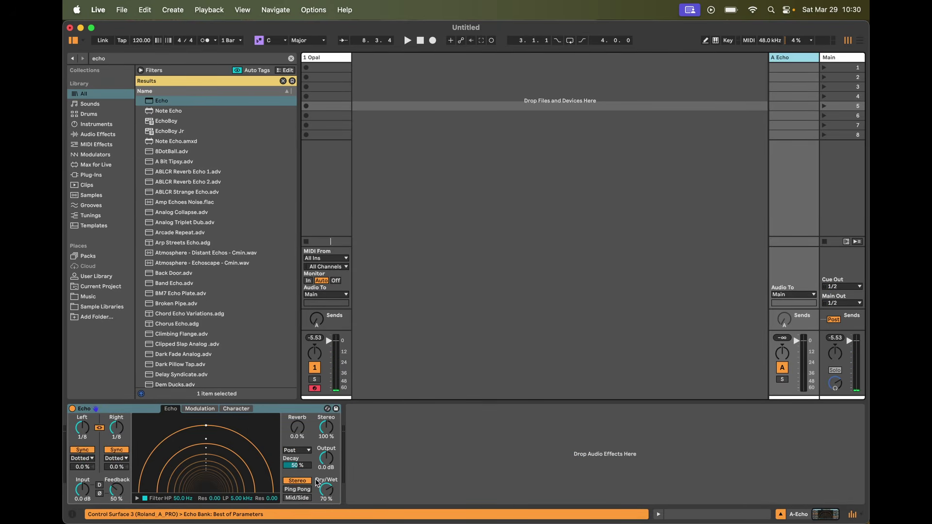
drag(320, 487, 302, 389)
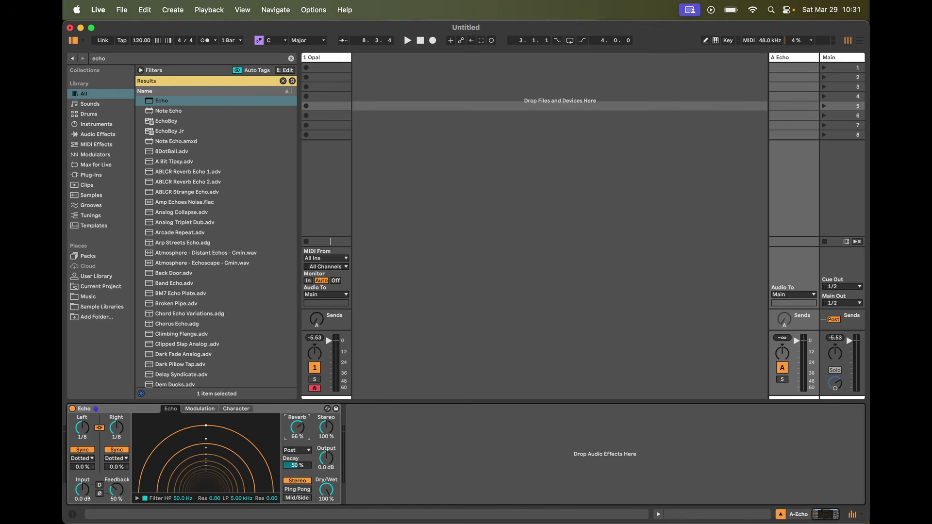
click(303, 491)
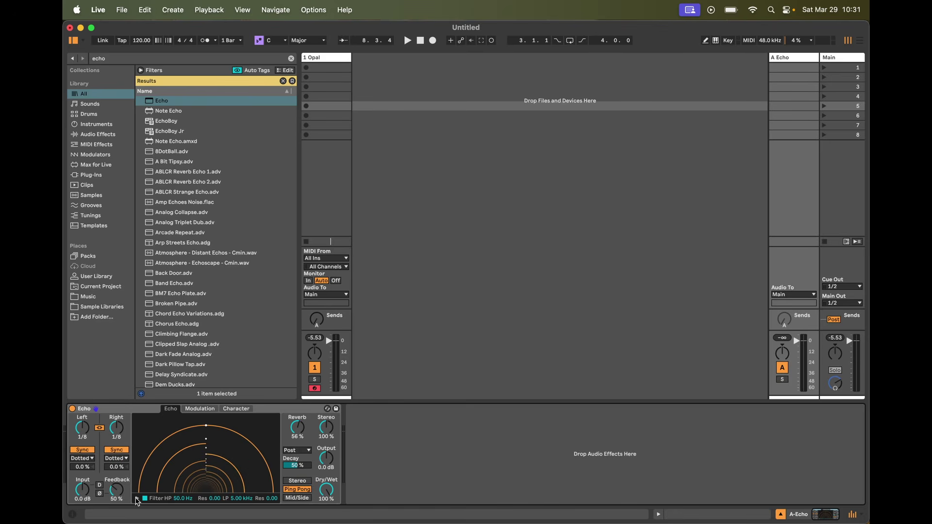
Step: Set the Echo's high-pass filter to 134 Hz with 0.10 resonance and its feedback to 64%
click(137, 499)
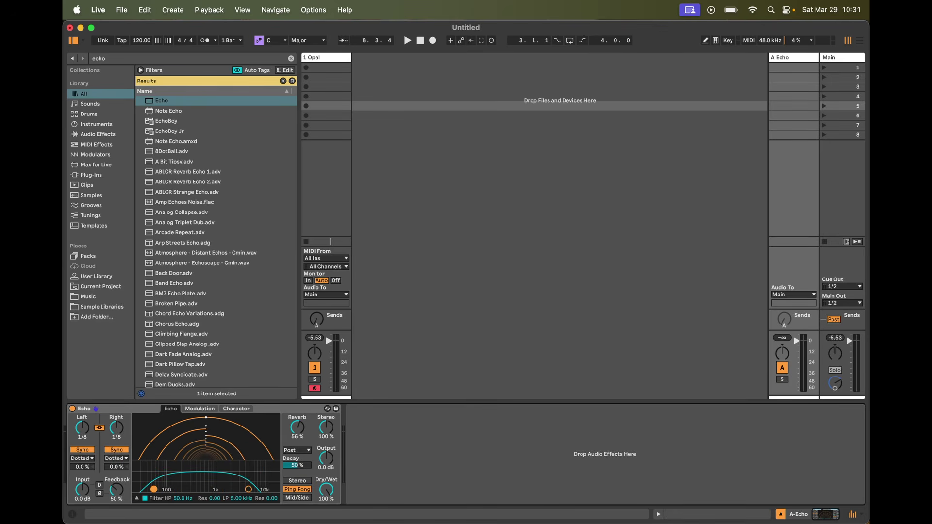
drag(154, 489, 175, 481)
drag(116, 490, 128, 479)
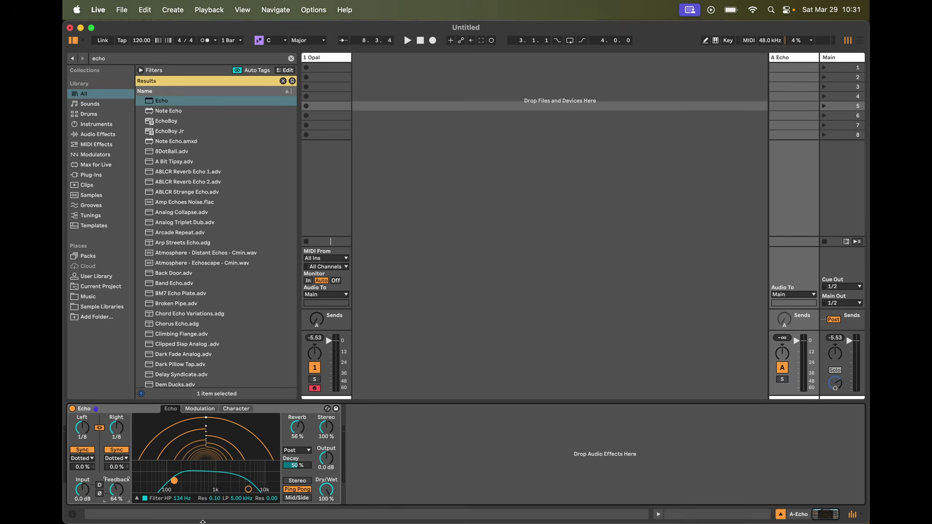
Step: Add a MIDI track after the Opal track and load the Dyad.amxd instrument on it
click(323, 59)
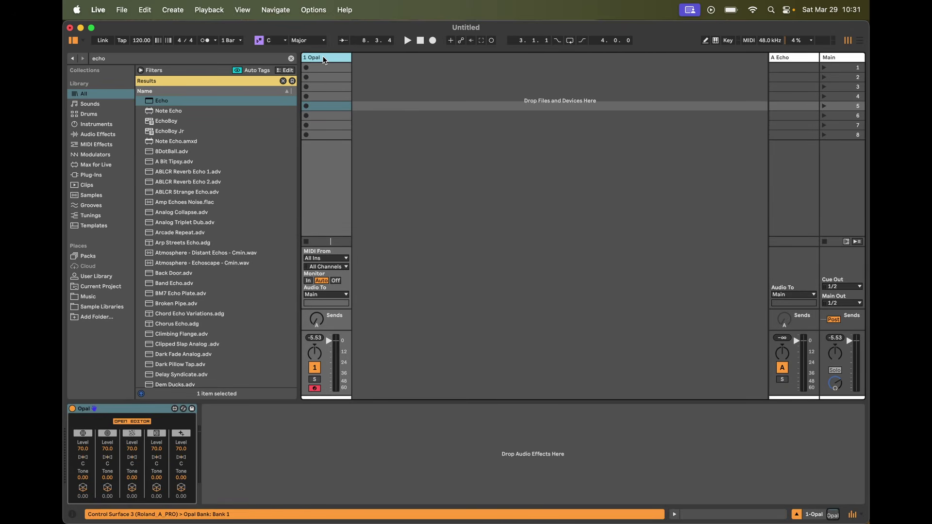
key(super+shift+t)
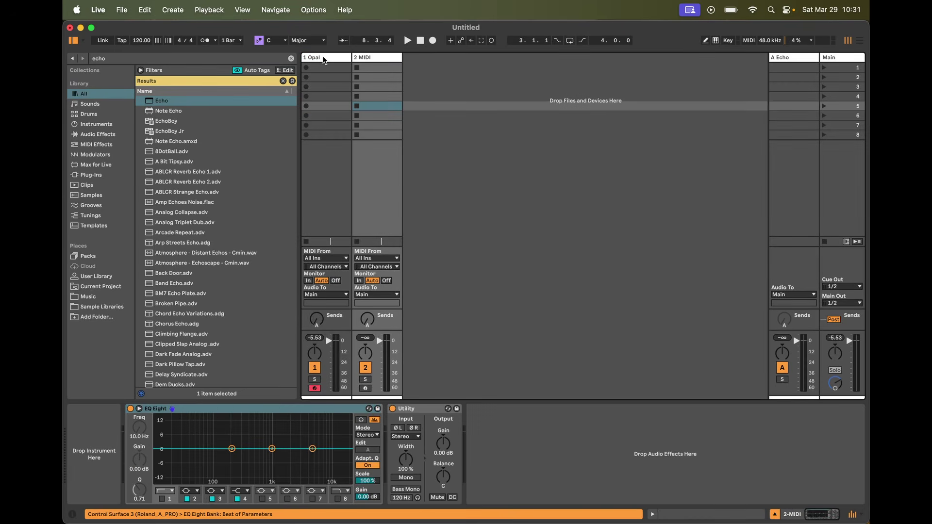
key(super+f)
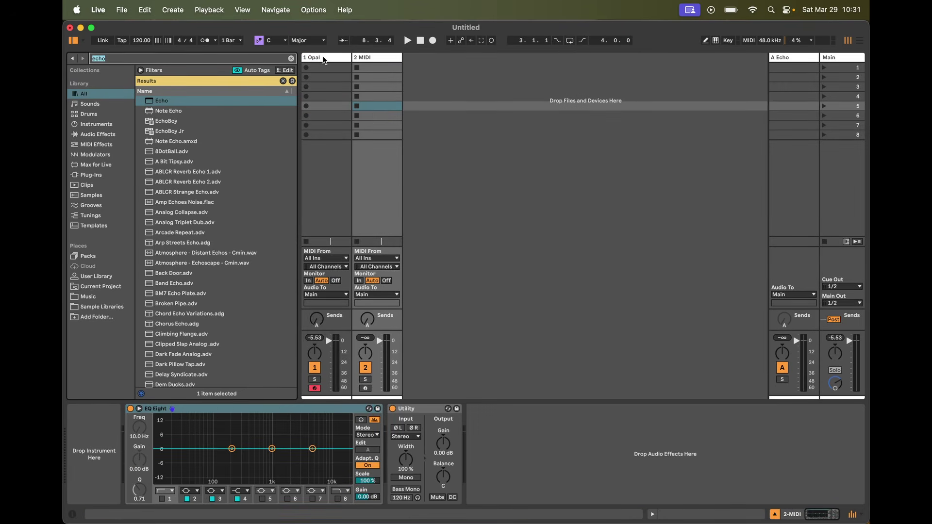
text(dy)
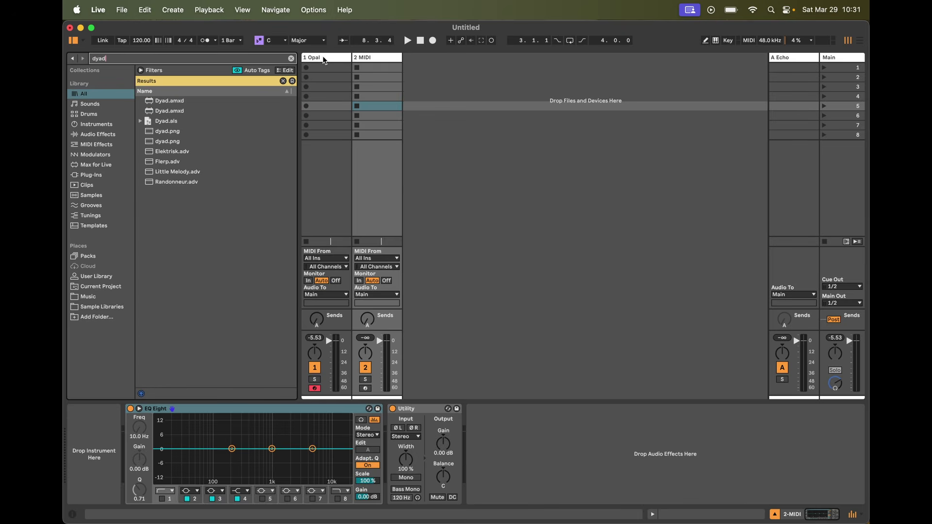
text(ad)
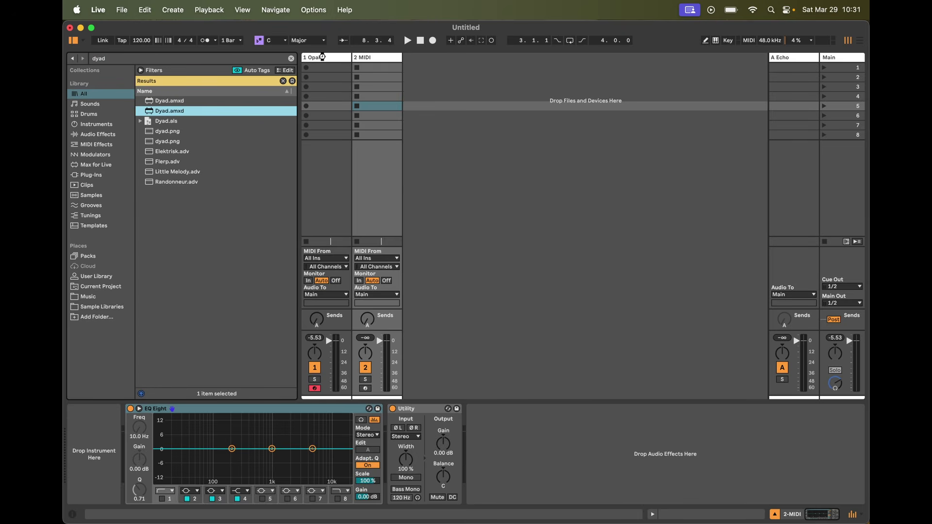
key(Return)
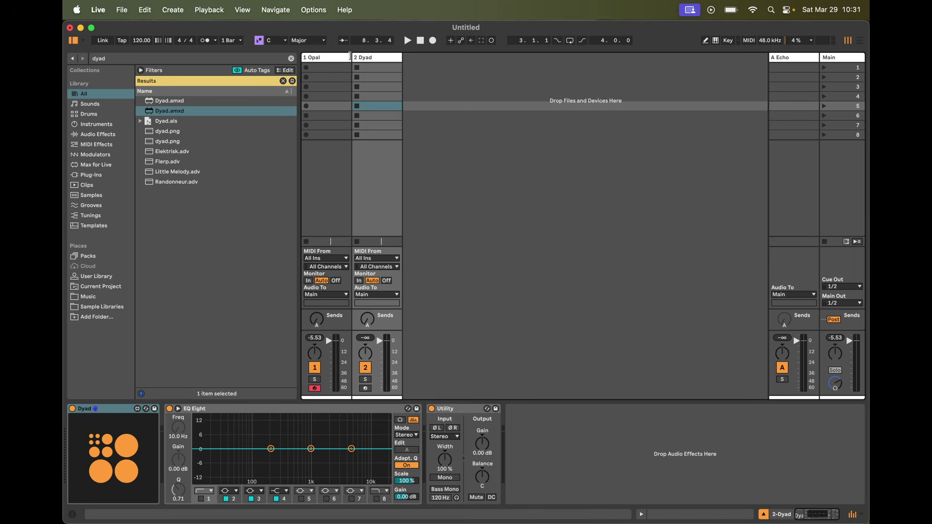
Step: Add a MIDI track after the Dyad track and load the Pluck.amxd instrument on it
click(368, 58)
key(super+shift+t)
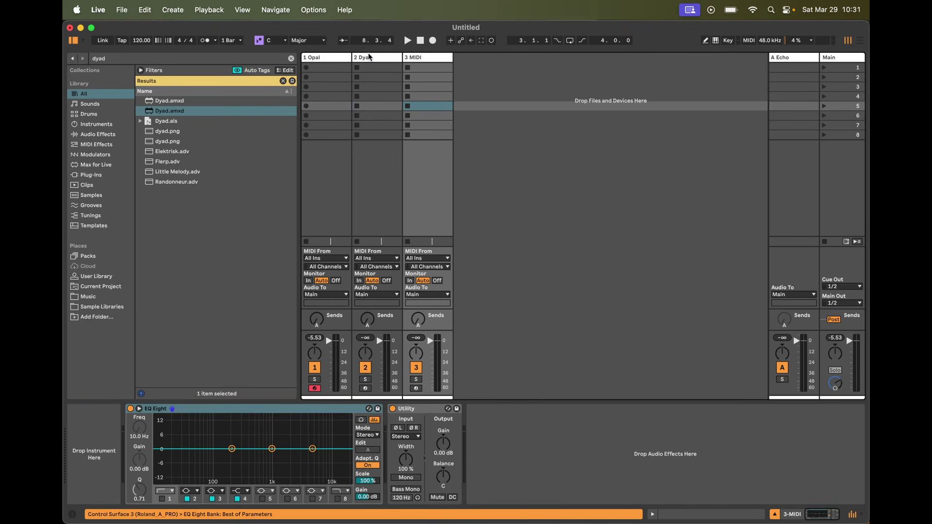
key(super+f)
text(pluck)
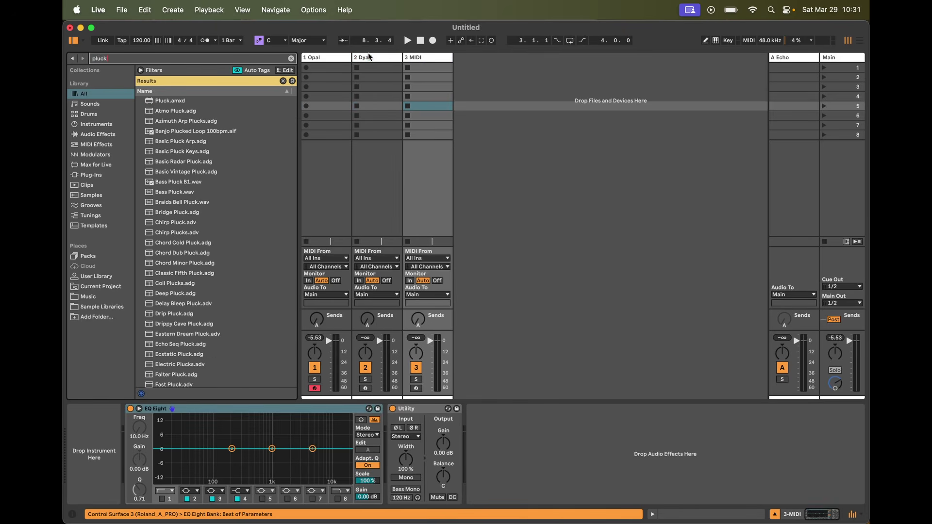
key(Down)
key(Return)
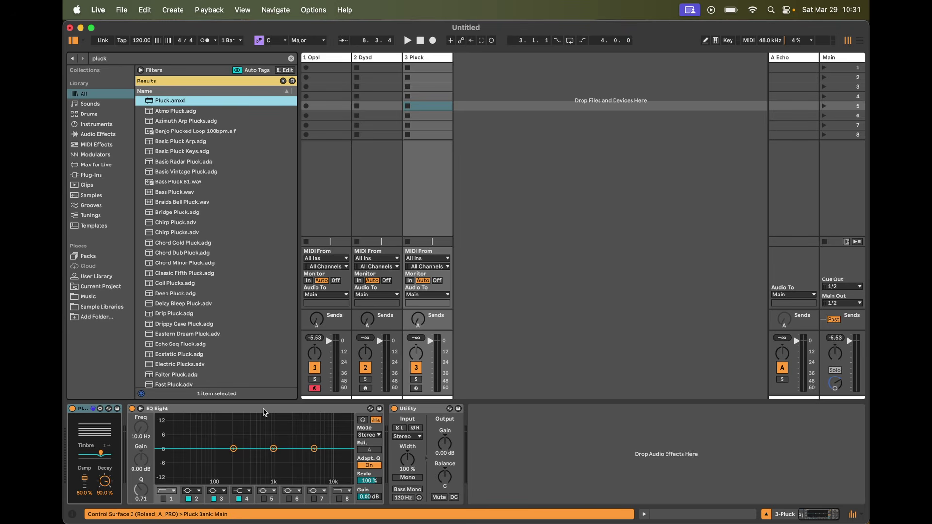
Step: Find the Mono Sequencer in the library and insert it before the Pluck instrument
click(85, 409)
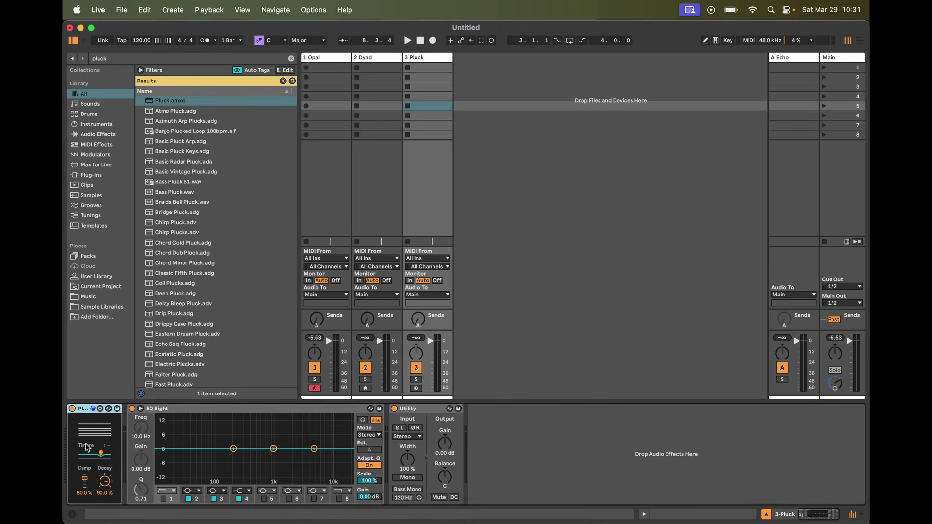
key(super+f)
text(mono s)
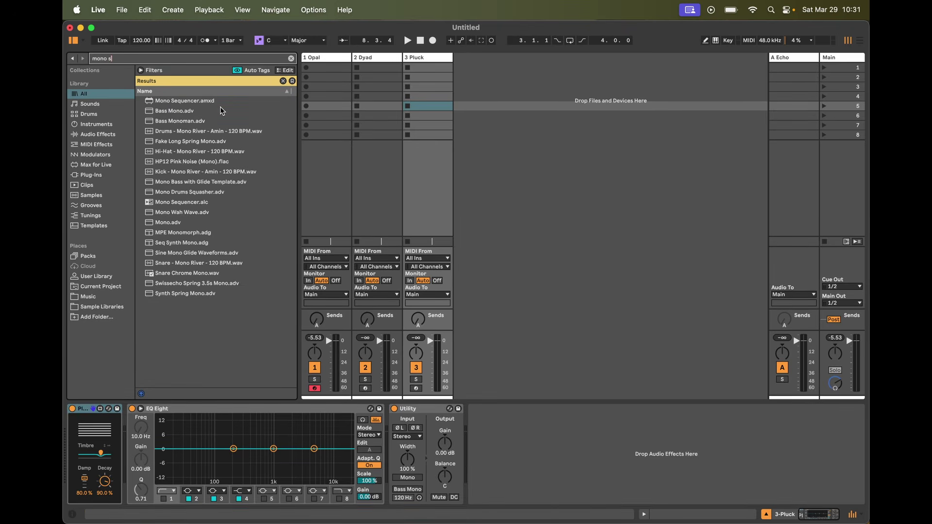
key(Down)
key(Return)
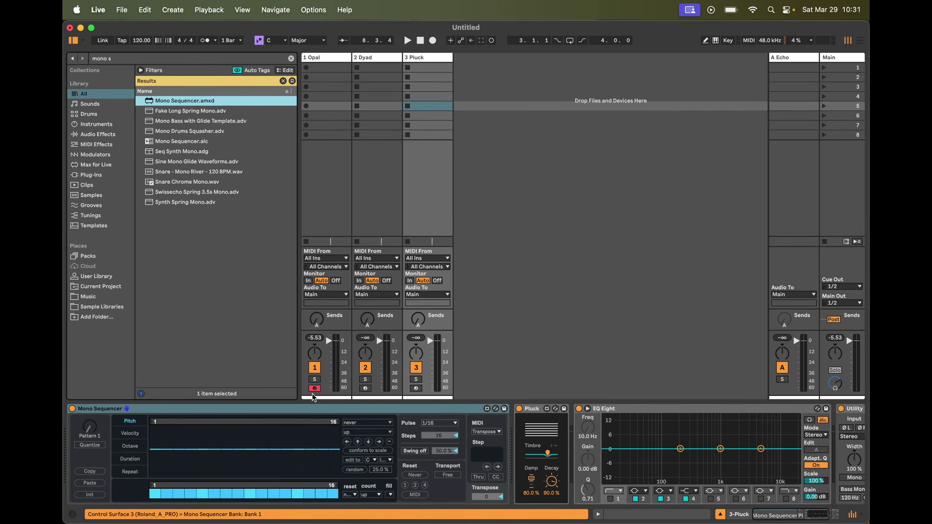
Step: Set the Mono Sequencer's pitch editing scale to dorian
click(305, 413)
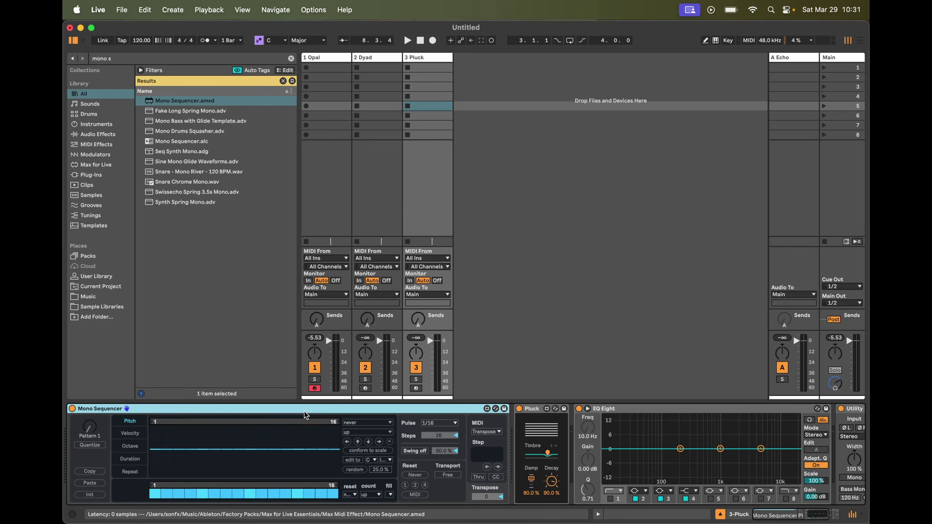
scroll(420, 431, right, 1)
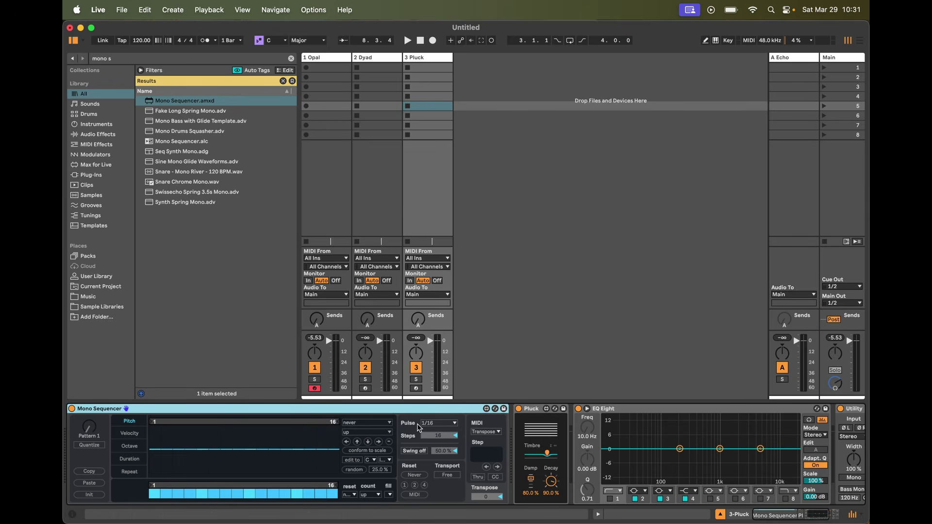
click(380, 461)
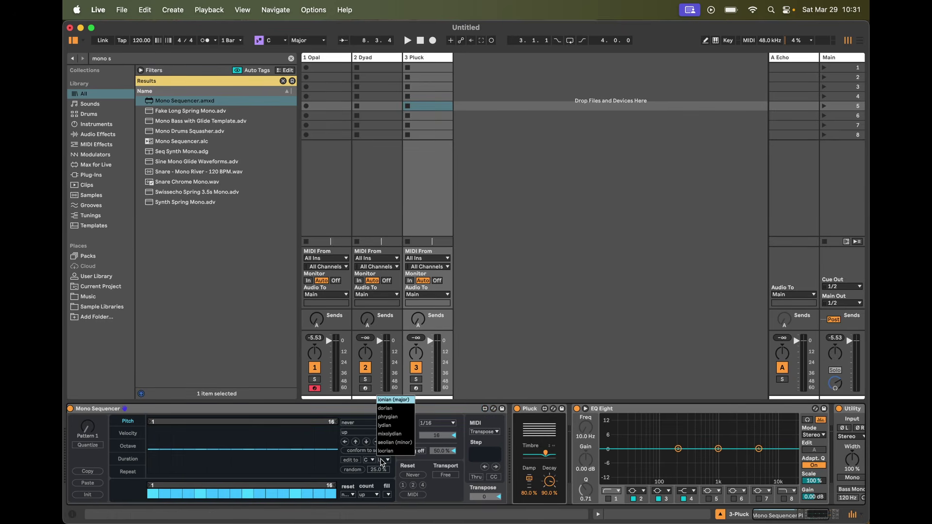
click(393, 410)
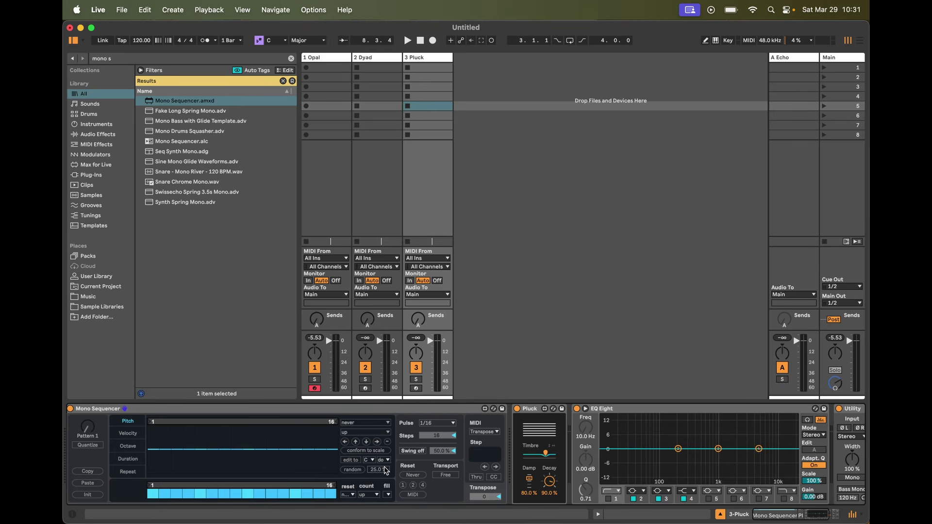
Step: Open the Dyad editor's settings, set the quantizer scale to Dorian, and return to its sequencer page
click(379, 61)
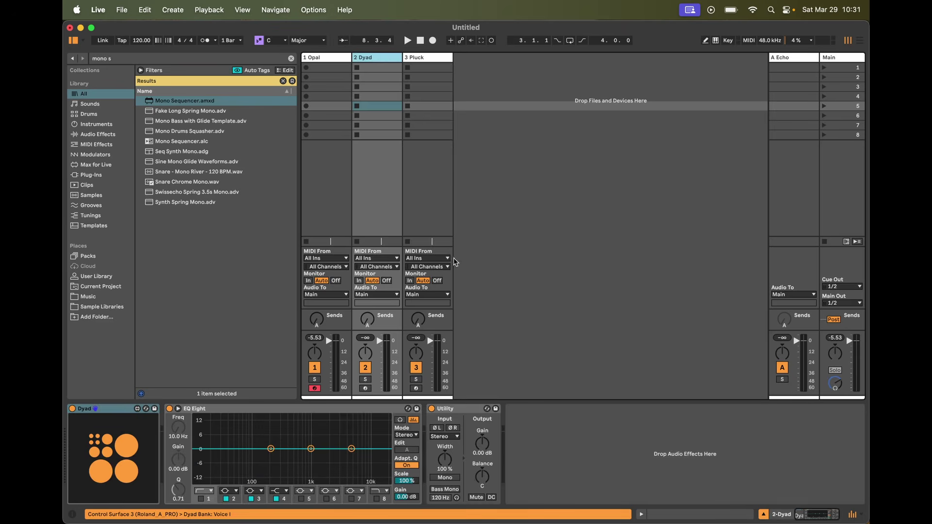
click(115, 458)
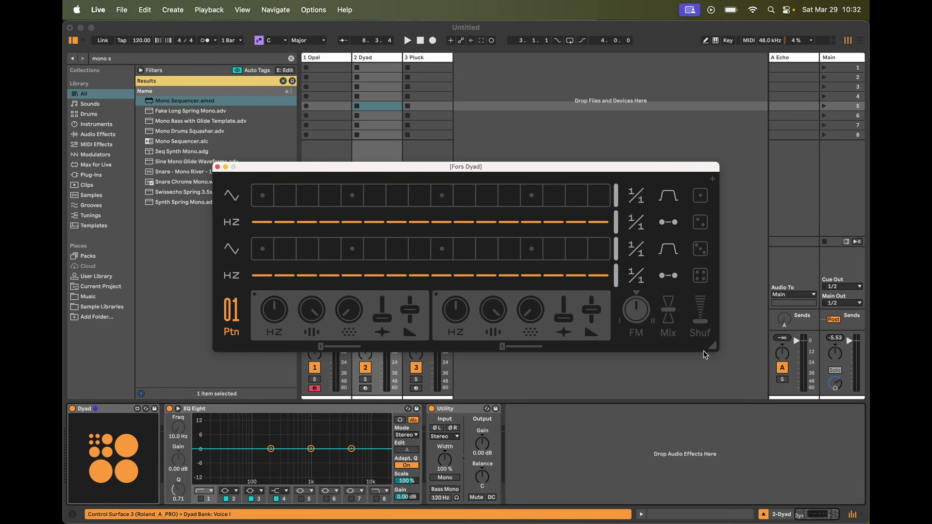
click(711, 179)
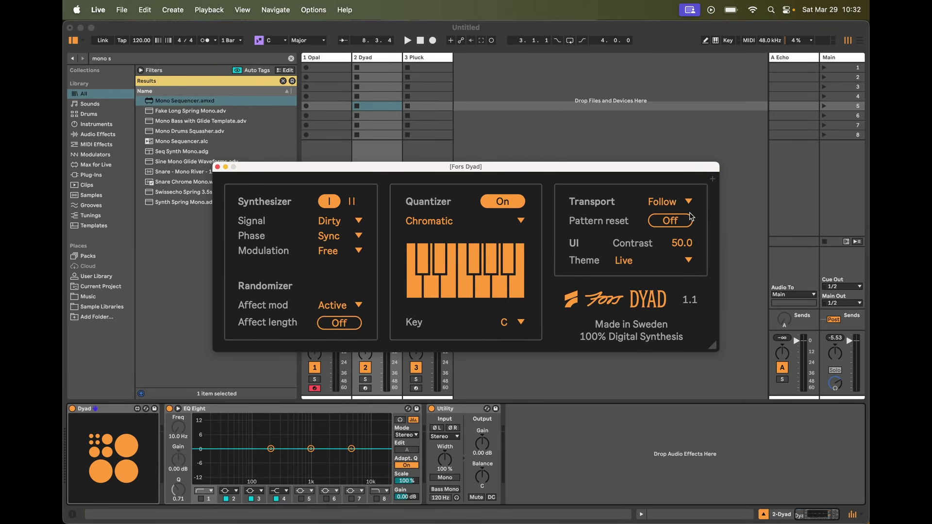
click(432, 64)
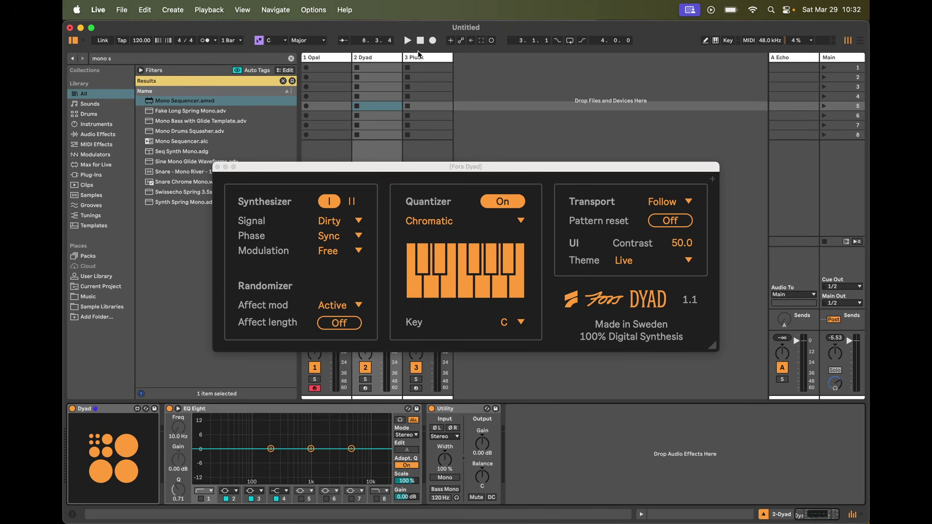
click(418, 56)
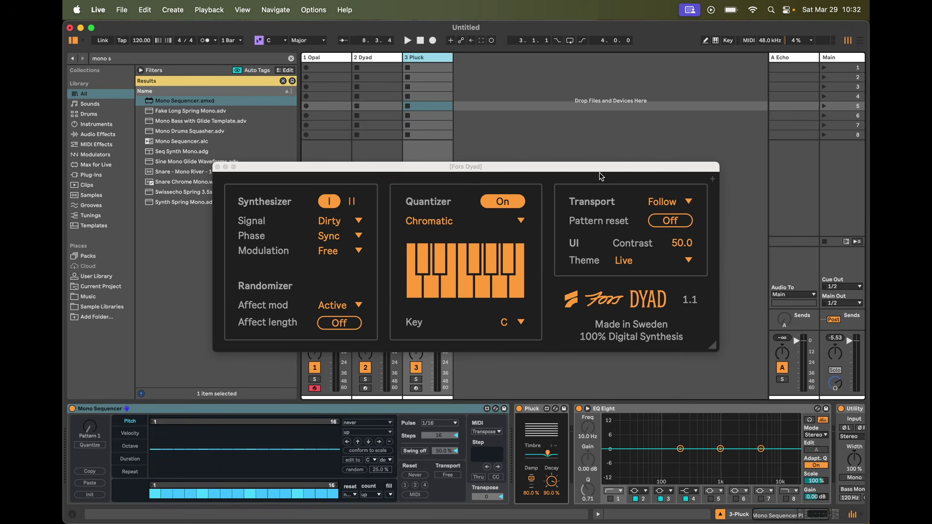
drag(599, 170, 571, 132)
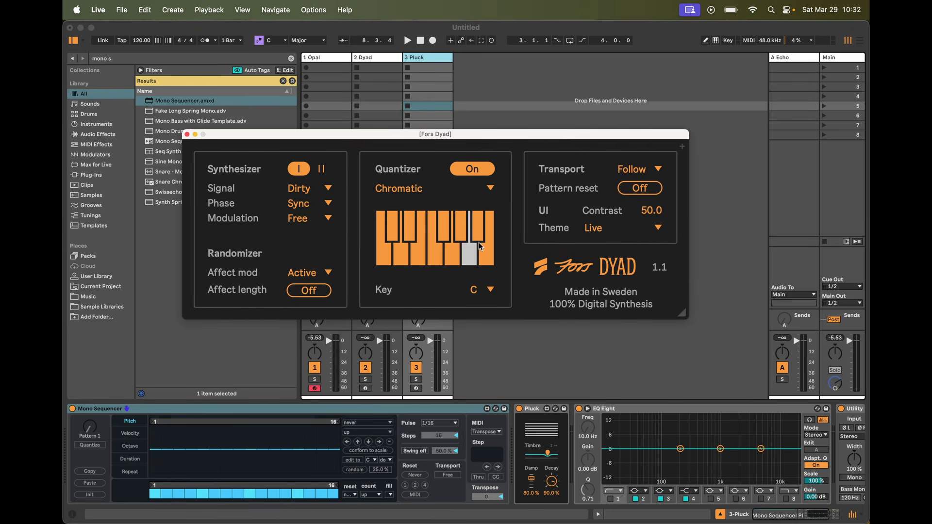
click(493, 190)
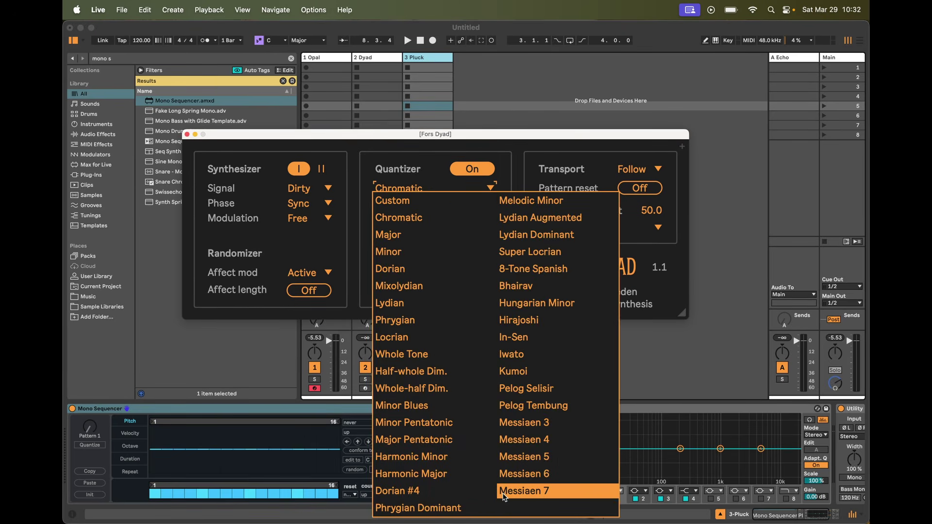
click(405, 269)
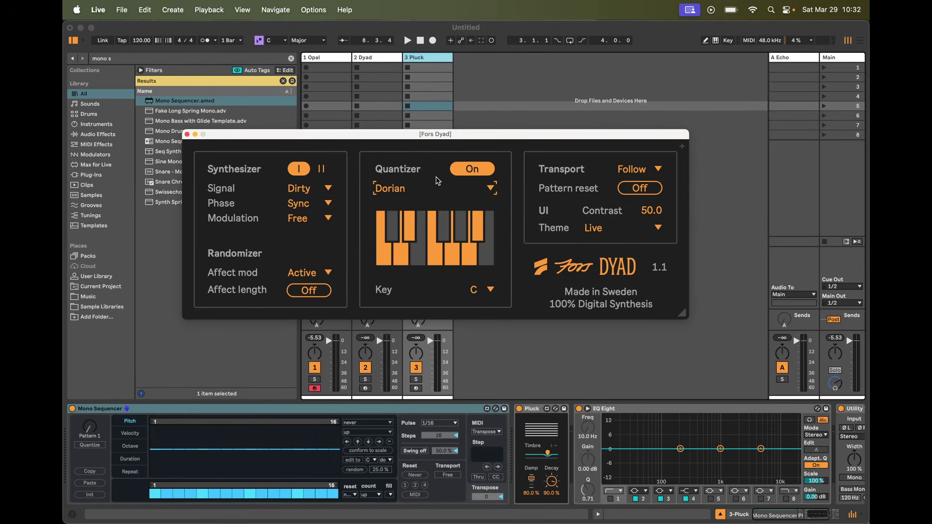
click(682, 313)
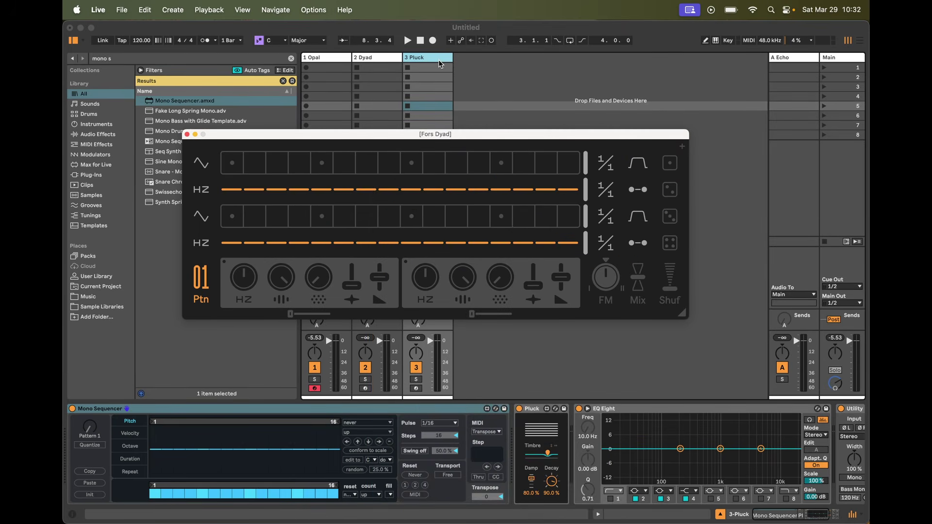
Step: Fill the first seven trigger steps of Dyad's first voice, and shorten its trigger lane to 11 steps and pitch lane to 9
click(381, 58)
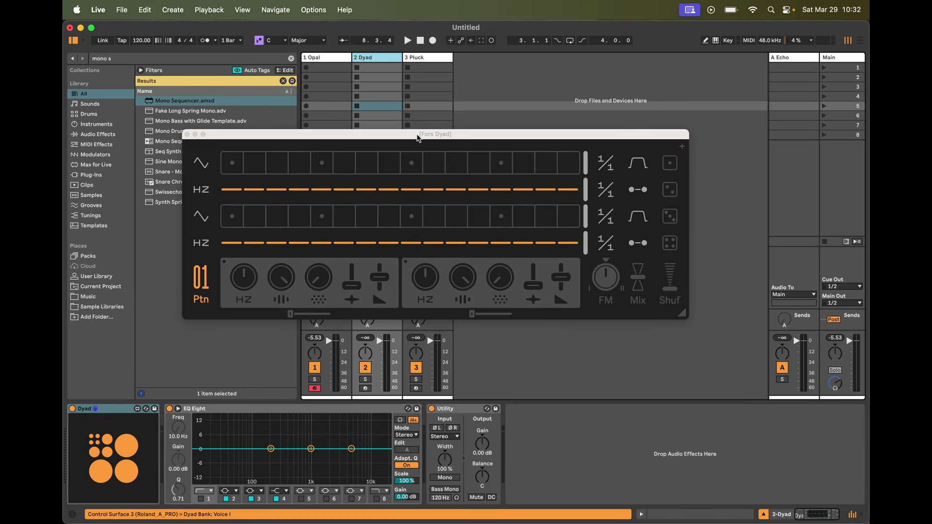
mouse_move(417, 138)
mouse_down()
mouse_move(339, 119)
mouse_move(425, 141)
mouse_up()
drag(266, 155, 390, 159)
mouse_move(609, 161)
mouse_down()
mouse_move(577, 175)
mouse_move(427, 191)
mouse_up()
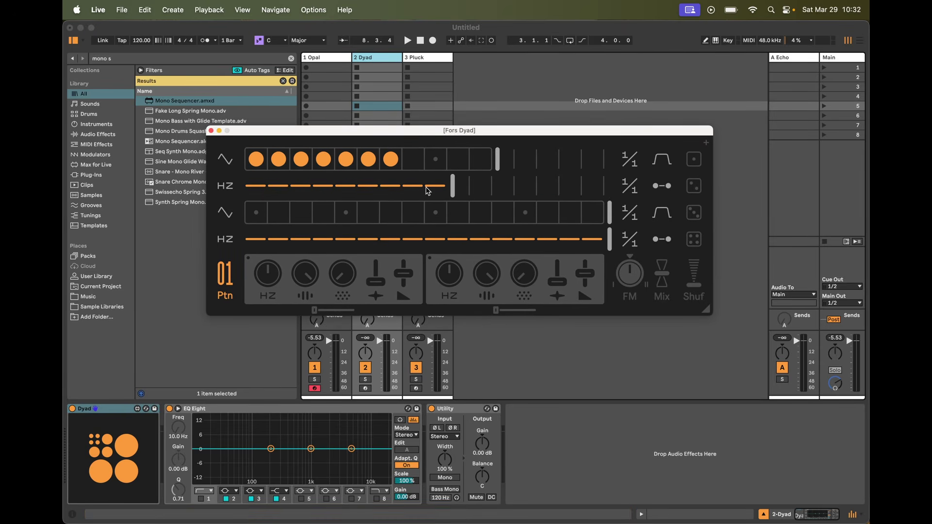
Step: Mute the Pluck track and play the Dyad pattern with the Dyad editor in focus
key(space)
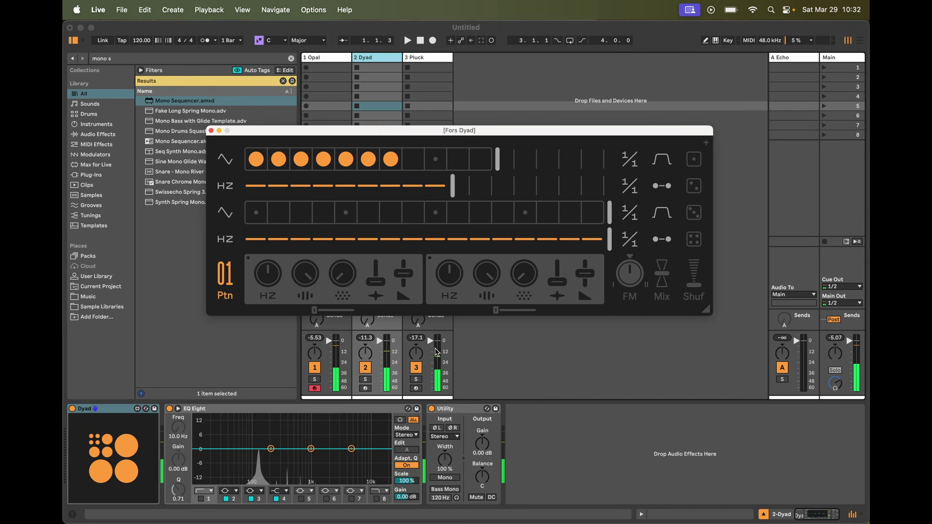
click(416, 370)
click(416, 368)
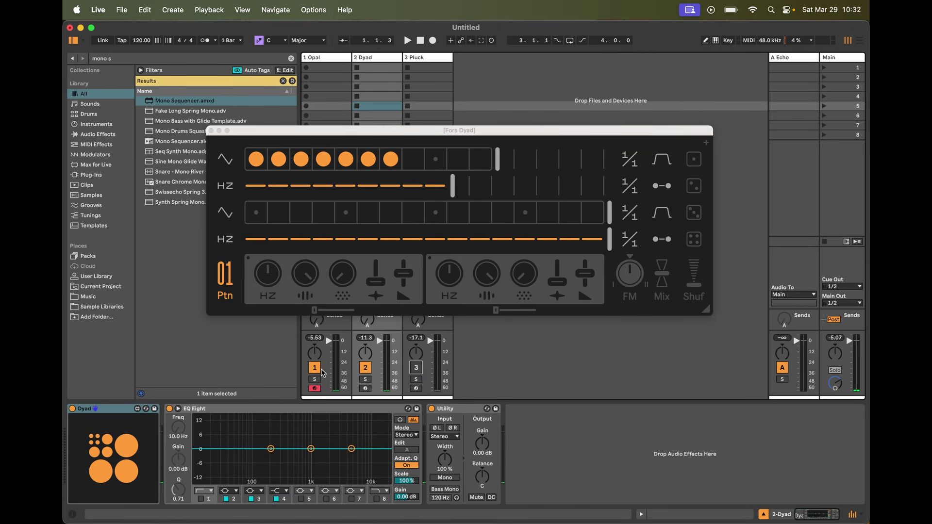
click(347, 180)
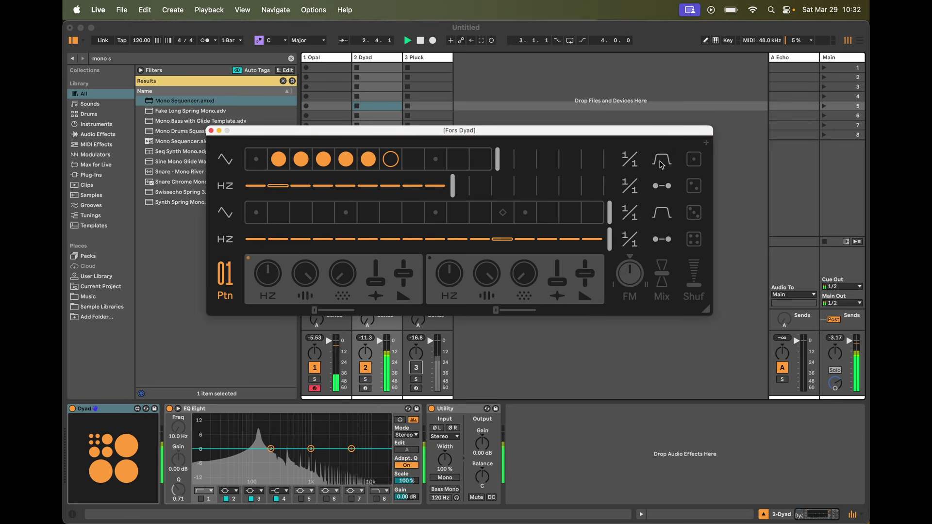
click(228, 185)
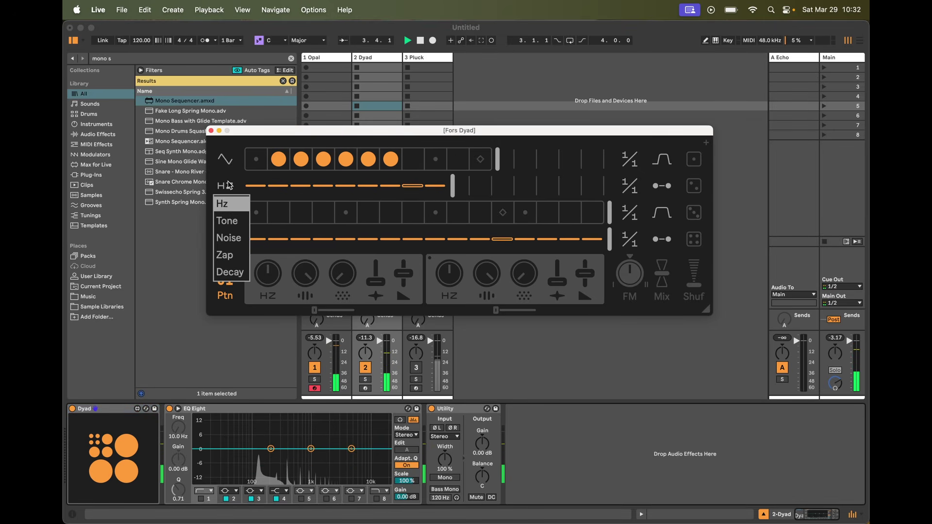
click(224, 158)
click(225, 159)
click(224, 176)
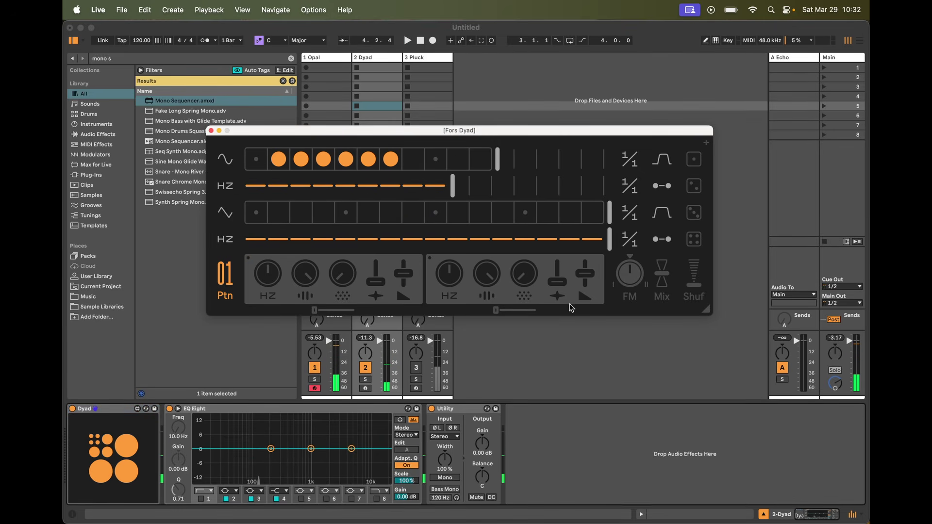
Step: Shorten the decay of Dyad's first voice and adjust its HZ control while the pattern plays
drag(416, 281, 416, 288)
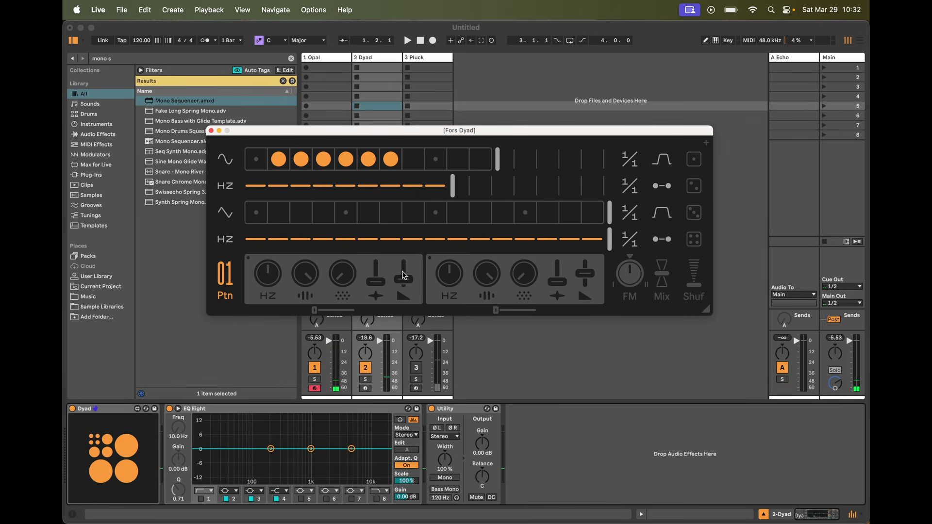
key(space)
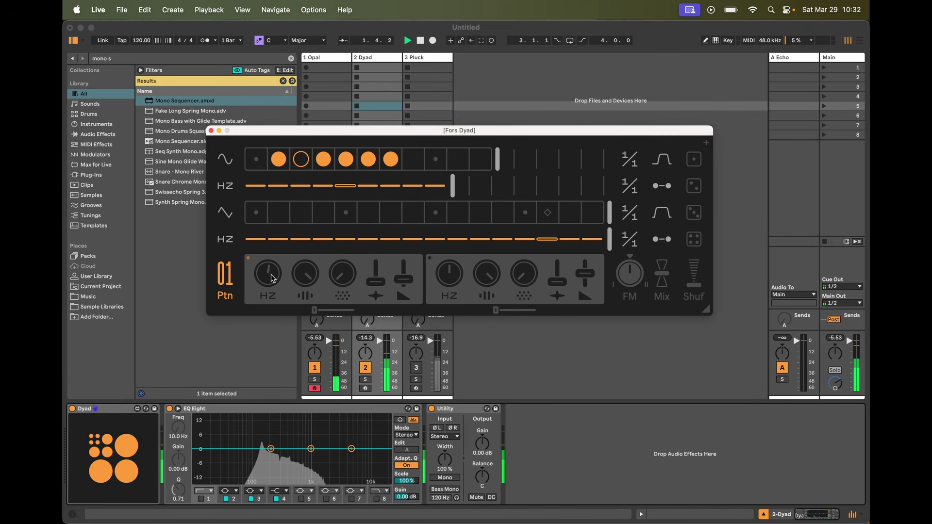
drag(272, 278, 272, 271)
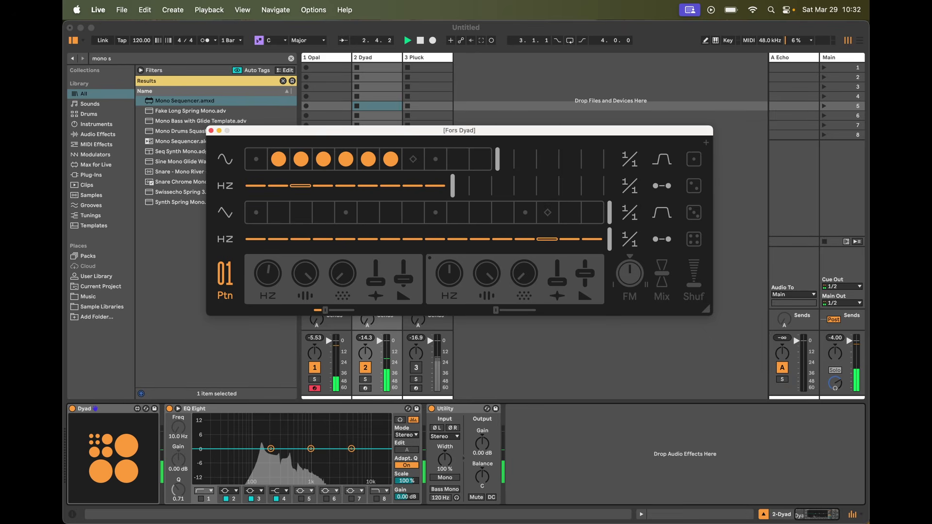
Step: Draw varied pitches on steps 2 to 7 of the first voice's pitch lane and lower its base tuning slightly
drag(262, 186, 388, 187)
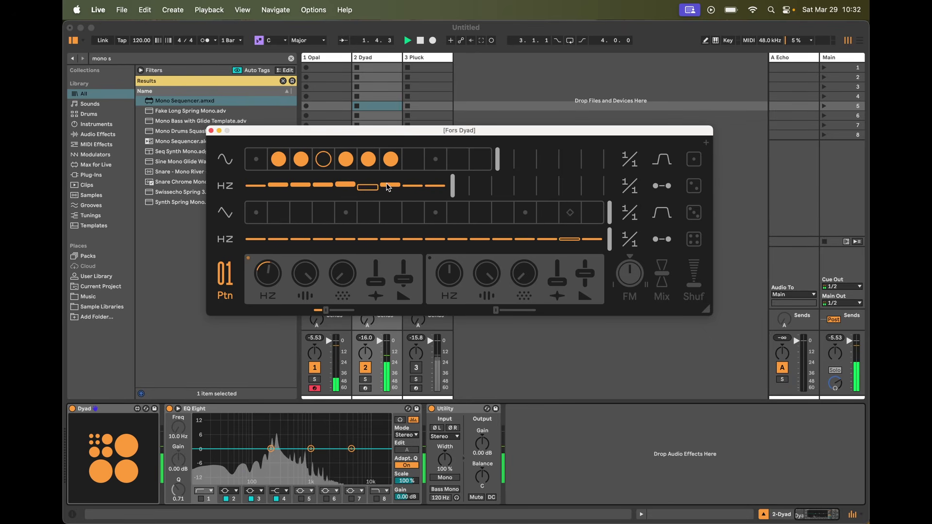
drag(269, 274, 269, 282)
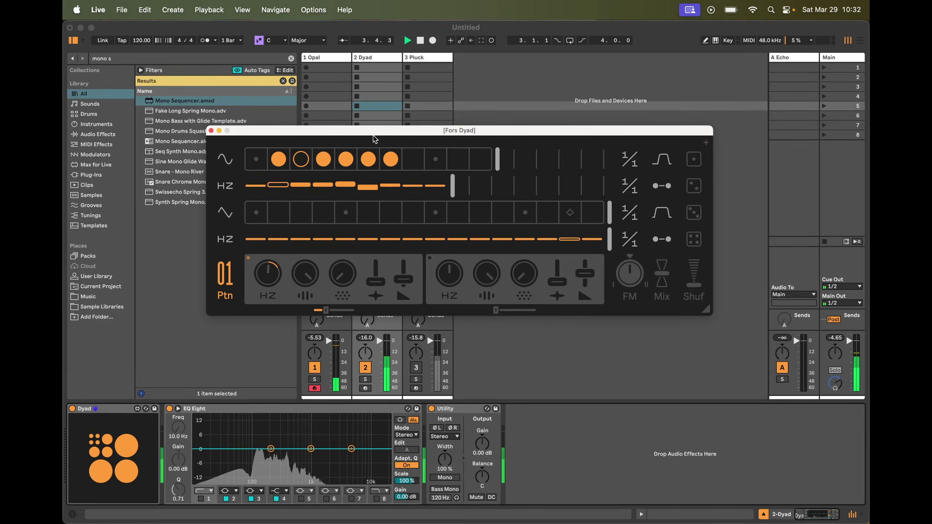
Step: Move the Dyad editor clear of the mixer and raise the Dyad track's send to the Echo return
drag(374, 139, 511, 96)
click(367, 320)
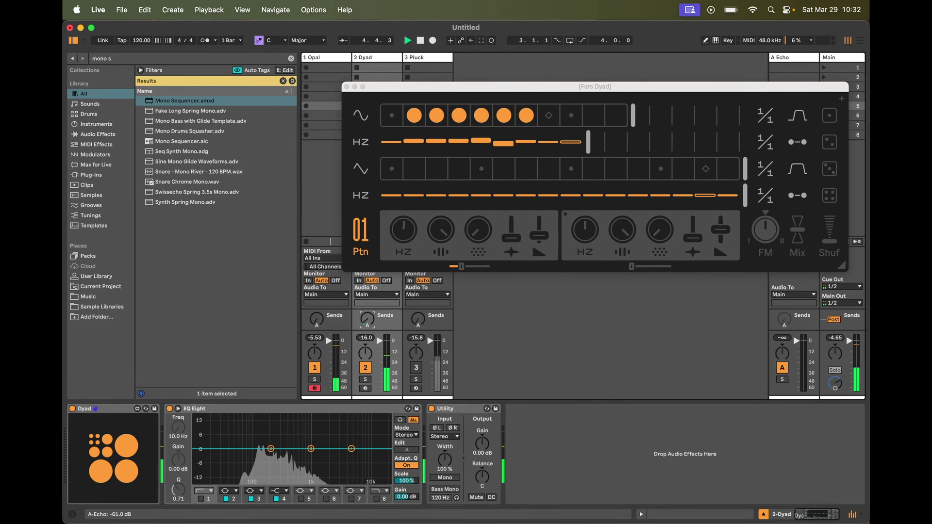
drag(367, 321, 367, 300)
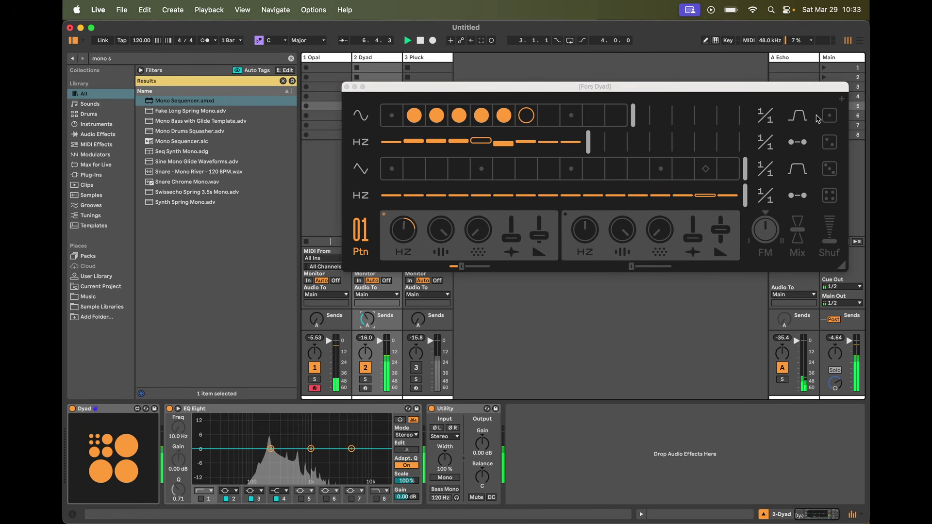
Step: Set the clock rate of Dyad's first trigger lane to 1/2 and audition the pattern
click(765, 115)
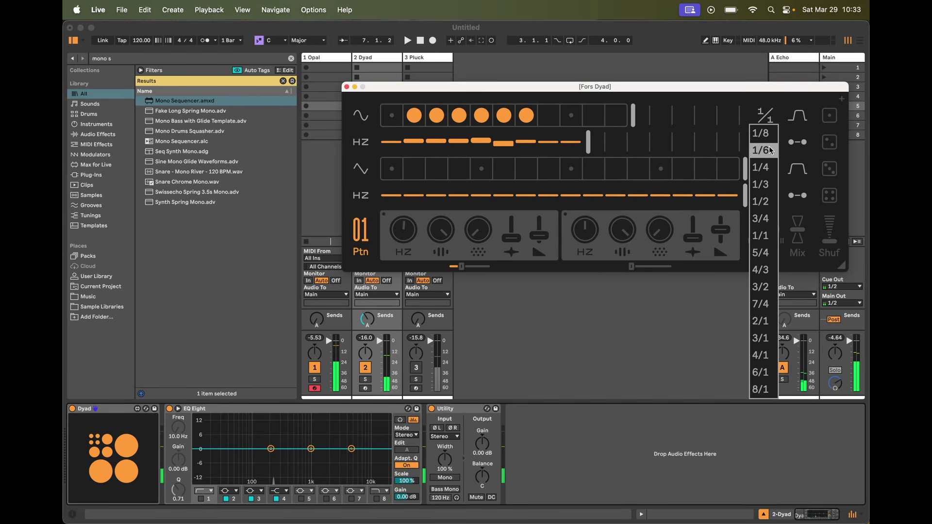
click(756, 201)
key(space)
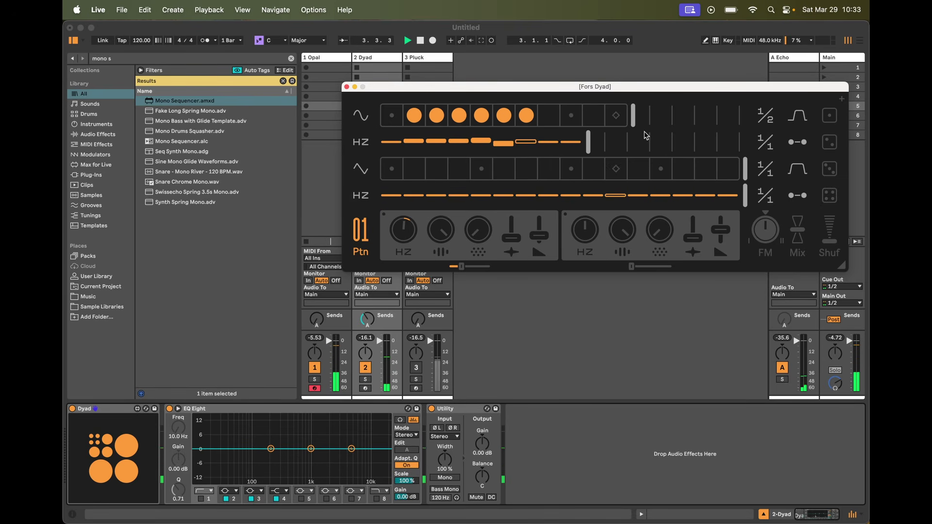
key(space)
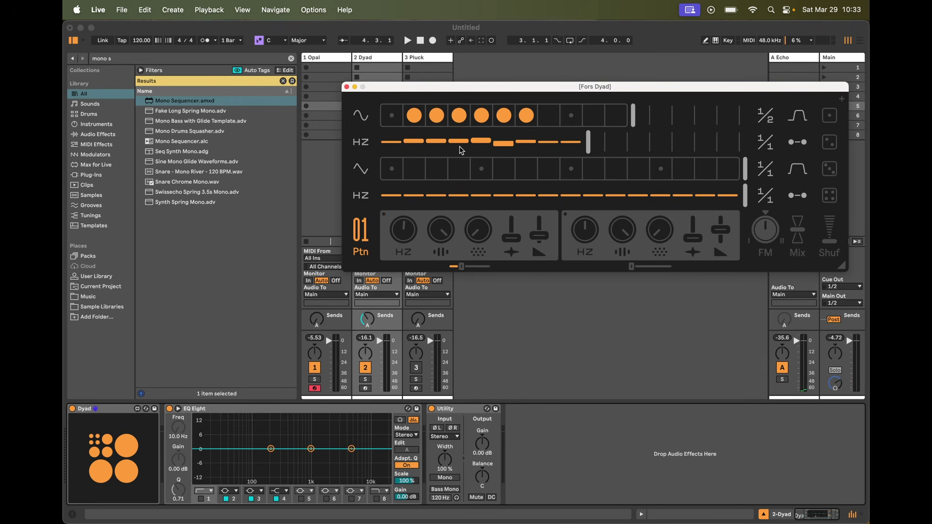
Step: Close the Dyad editor and bring up the Pluck track's device chain
drag(483, 90, 476, 82)
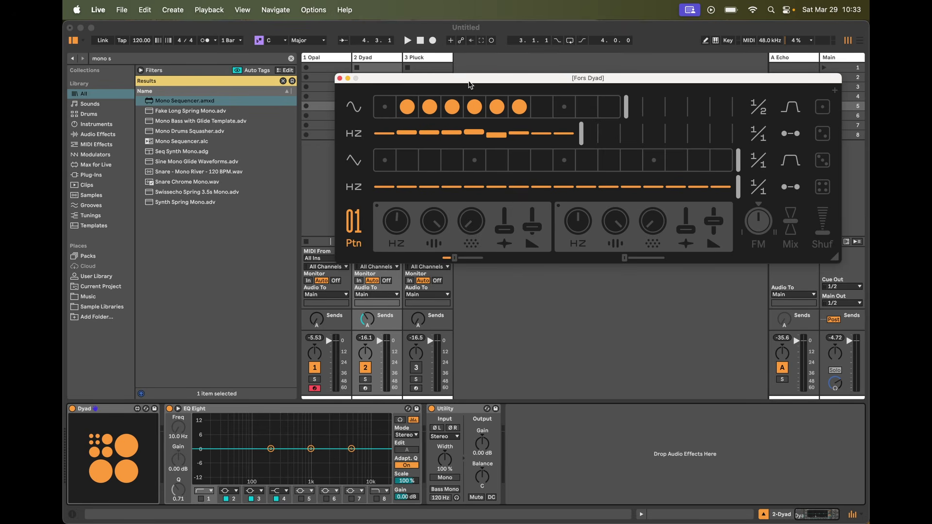
drag(468, 85, 438, 88)
click(309, 81)
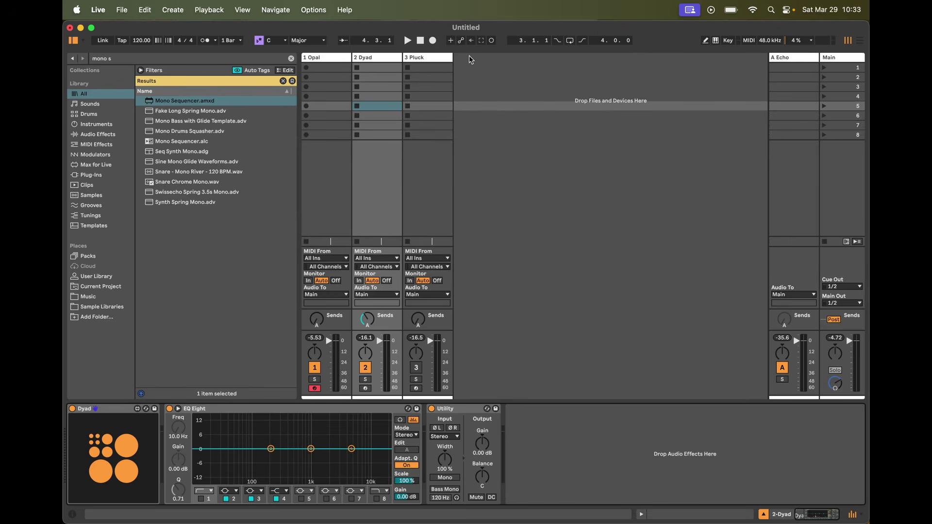
click(433, 59)
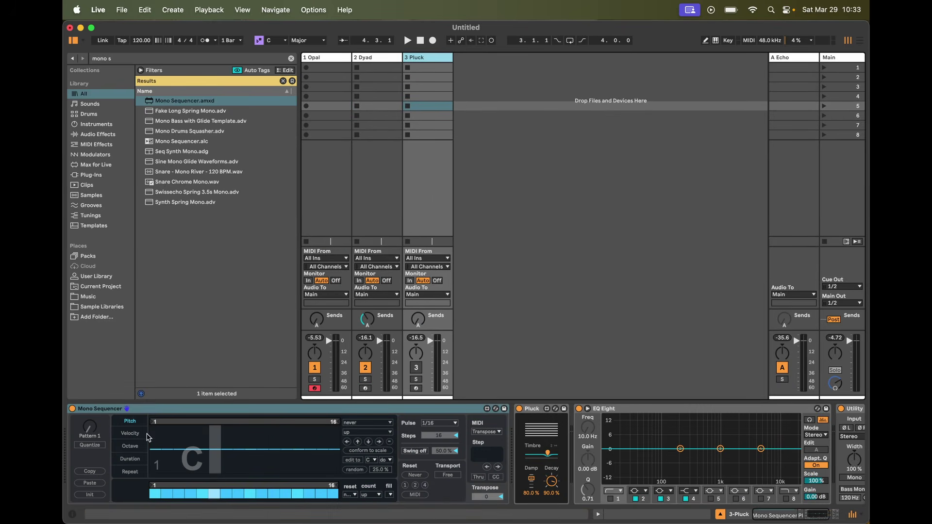
Step: Randomize the Mono Sequencer's pitch steps by 25 % and conform them to the scale
click(143, 408)
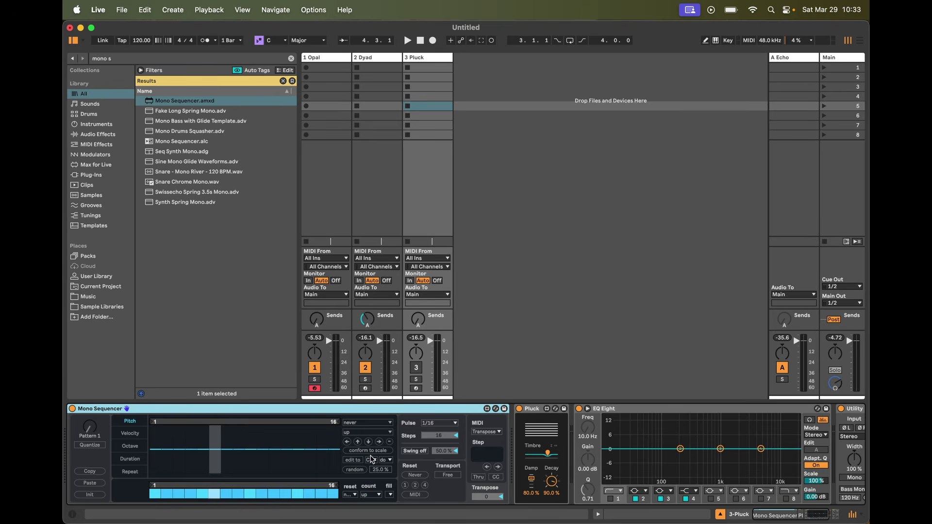
click(354, 470)
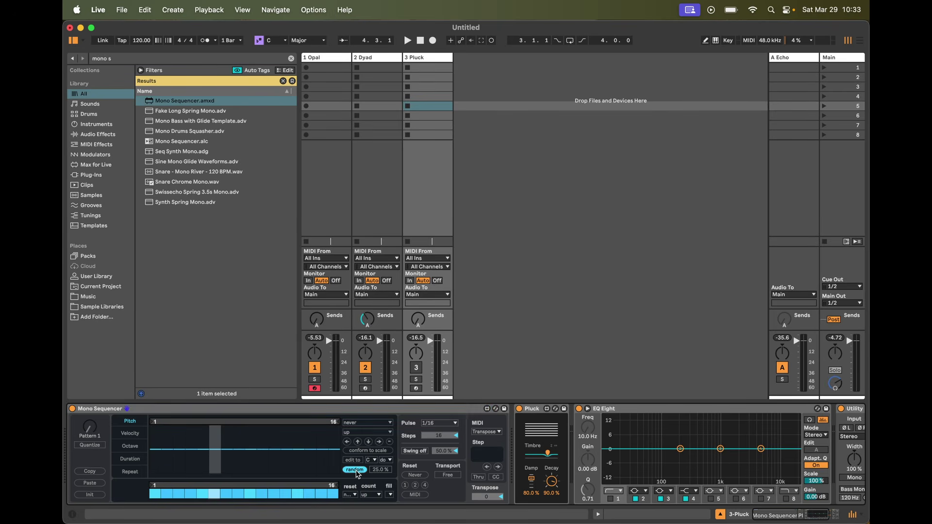
click(378, 452)
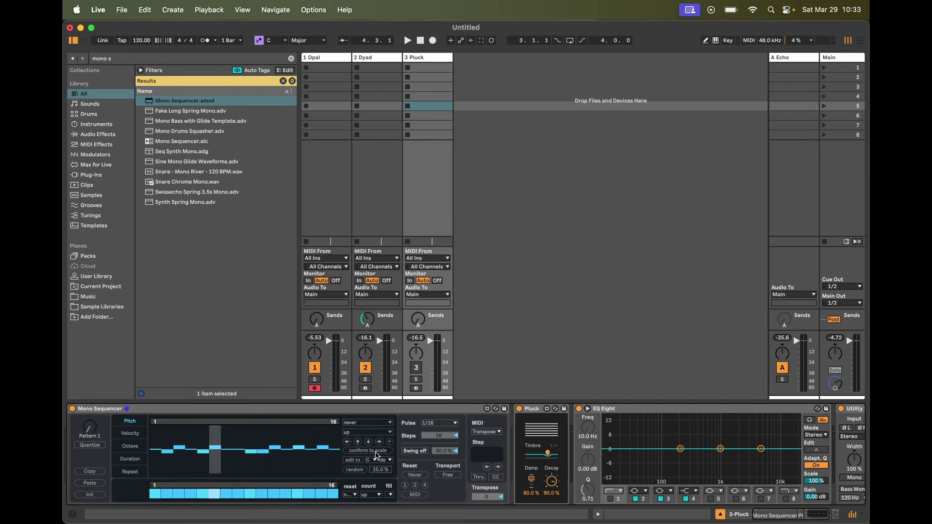
Step: Start playback, mute the Dyad track and unmute the Pluck track
key(space)
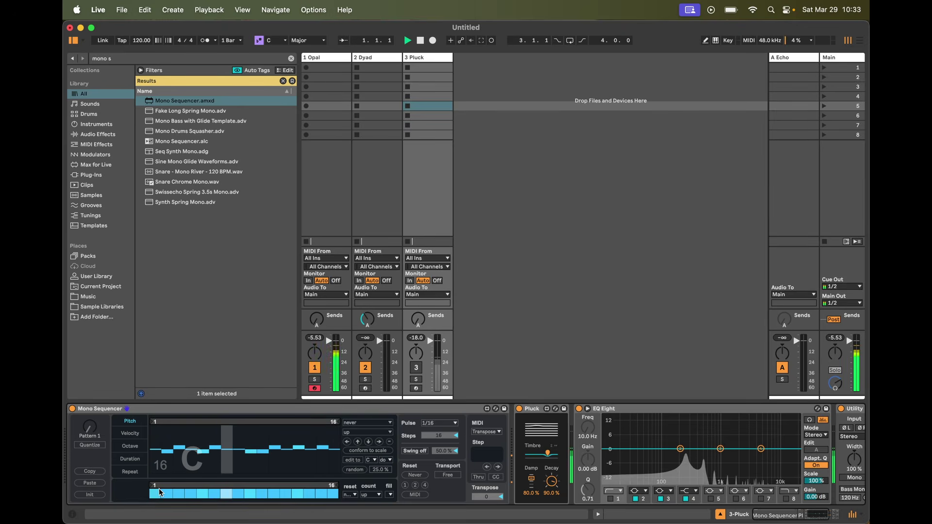
click(366, 368)
click(416, 368)
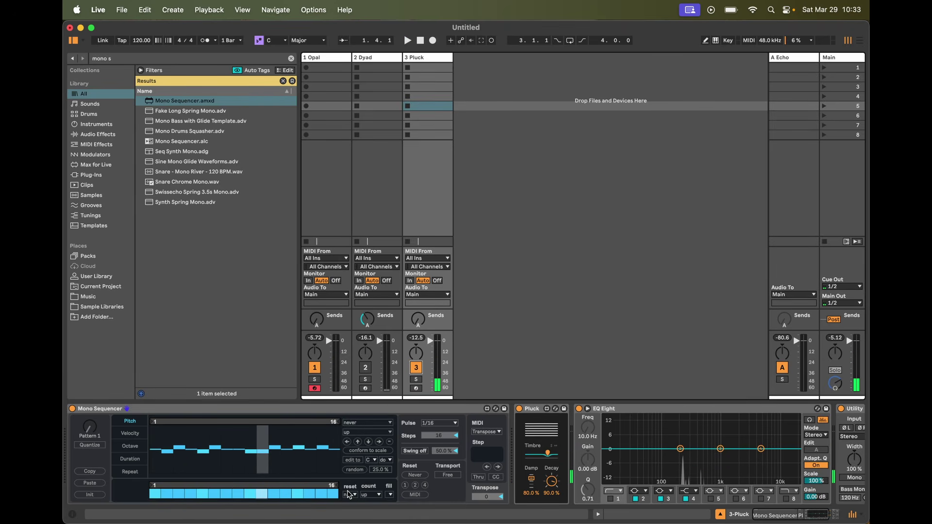
Step: Fill the Mono Sequencer's trigger steps randomly, and thin them to steps 1, 4, 7, 10, 12 and 15
click(390, 495)
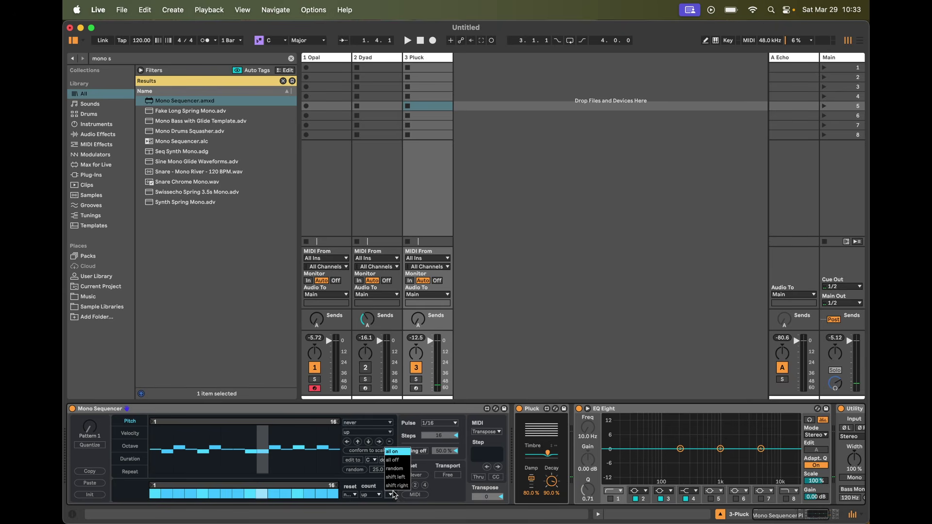
click(402, 469)
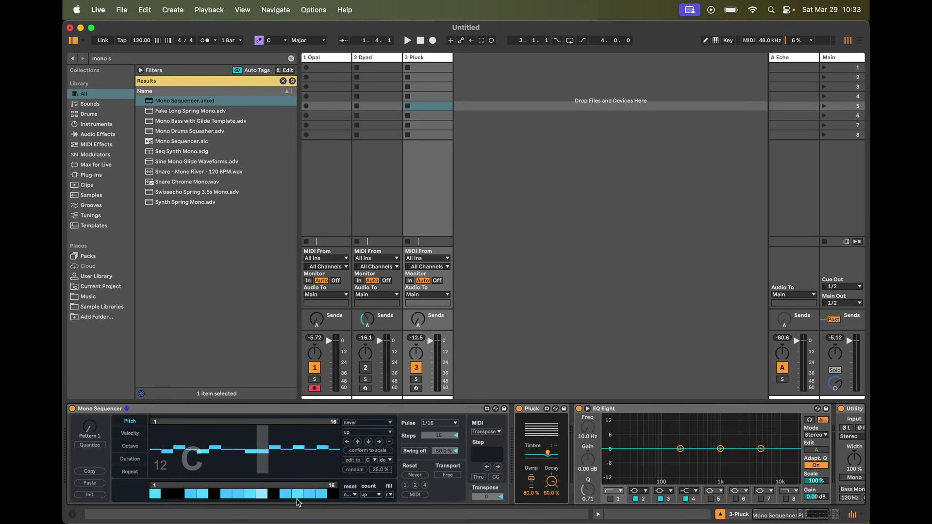
drag(297, 502, 311, 499)
drag(250, 494, 236, 499)
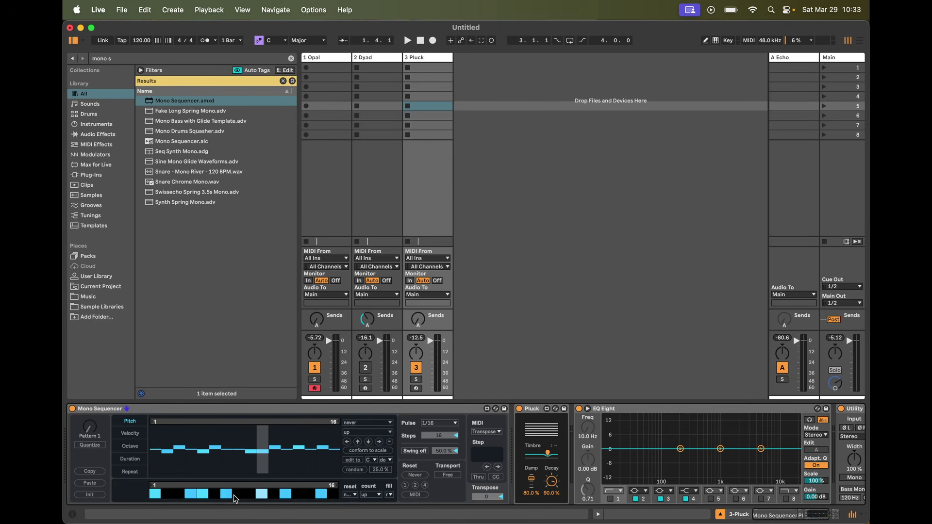
click(202, 498)
Step: Audition the Pluck pattern while raising its Echo send to about -16.8 dB and setting the Pluck's decay to 74.2 %
key(space)
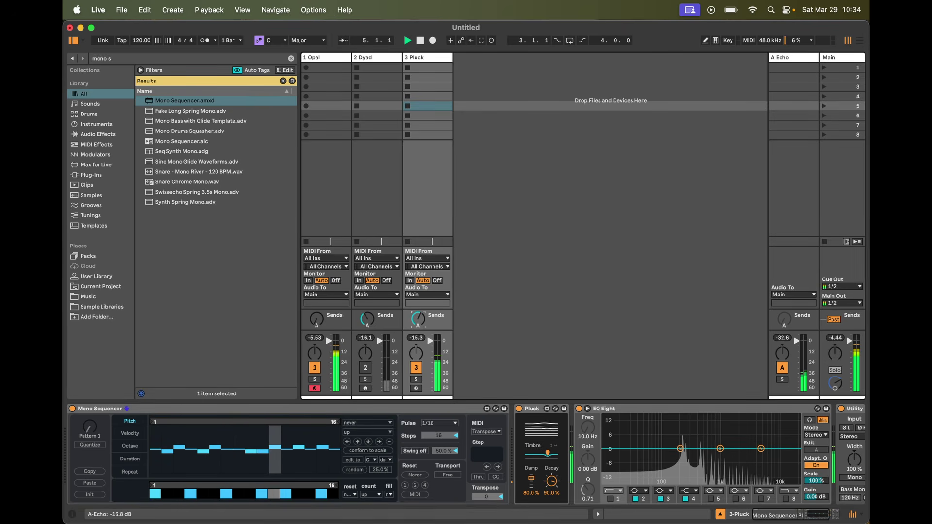
key(space)
Step: Set the Mono Sequencer's pulse to 1/8, check the Echo return's settings, and audition the Pluck pattern
click(451, 425)
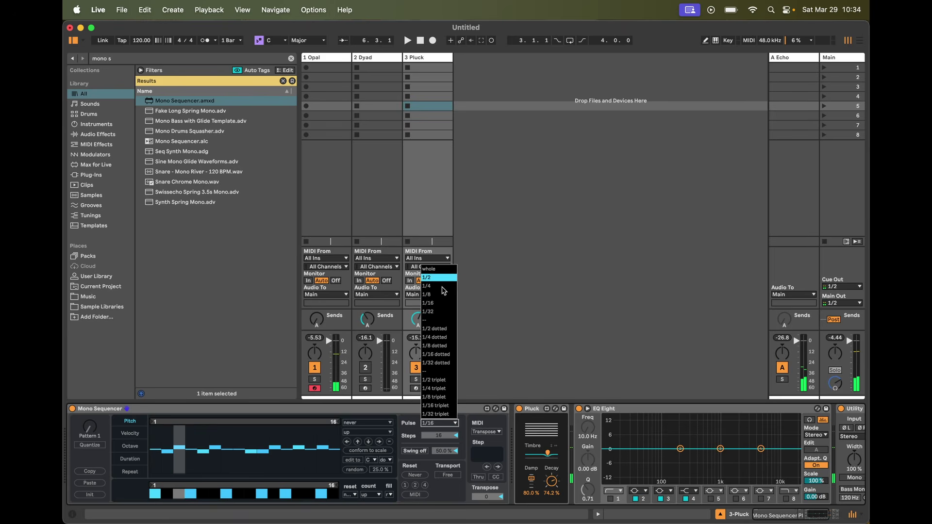
click(437, 294)
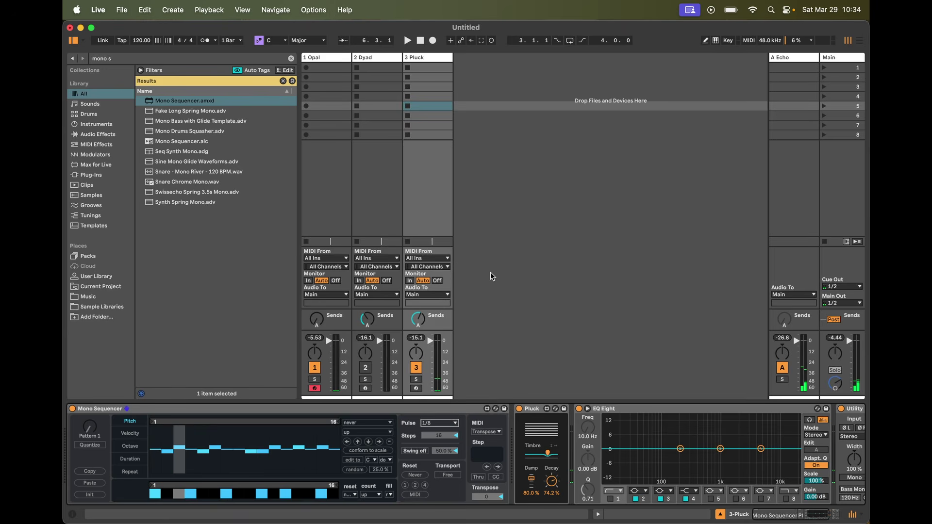
click(791, 58)
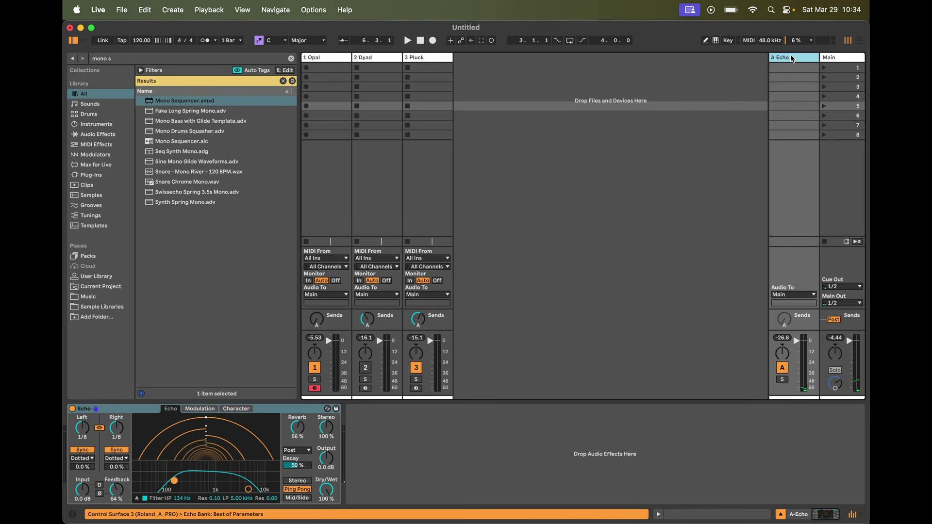
click(433, 56)
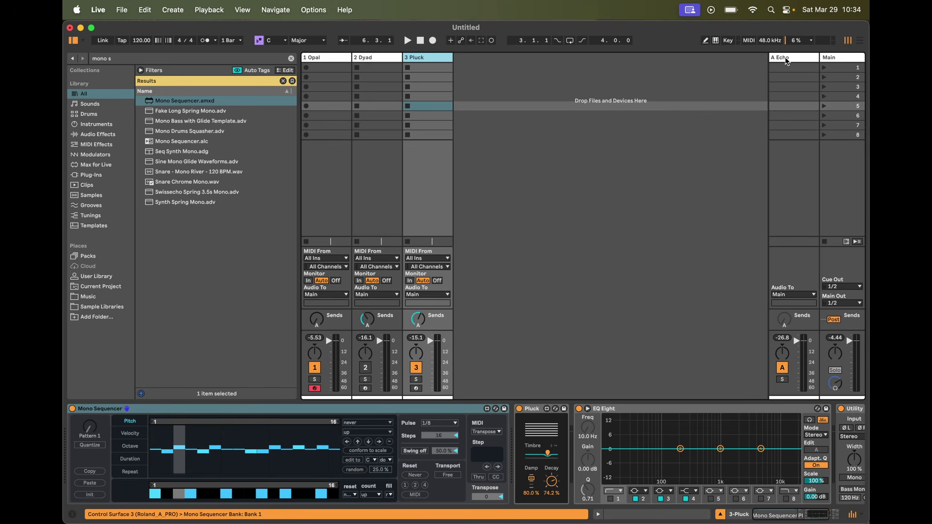
key(space)
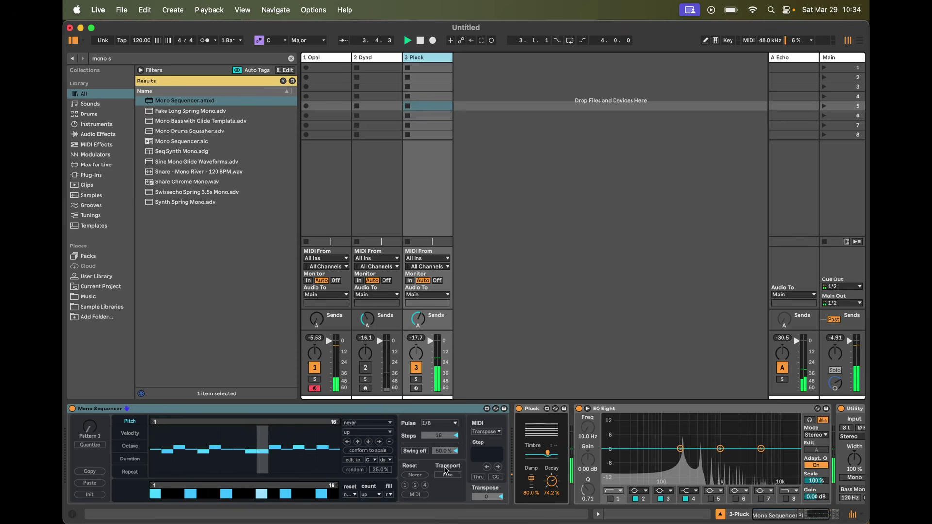
key(space)
Step: Randomize the Mono Sequencer's velocity and duration steps by 25 %
click(129, 433)
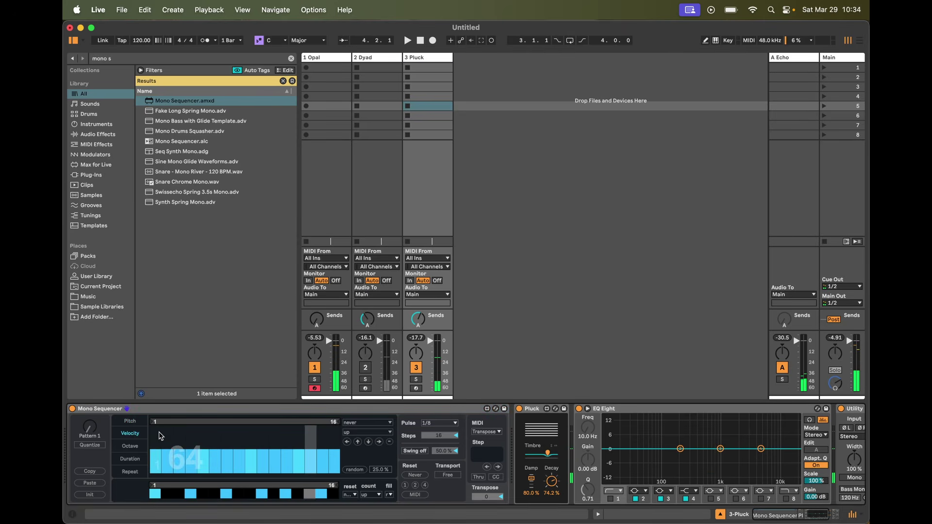
click(352, 469)
click(140, 459)
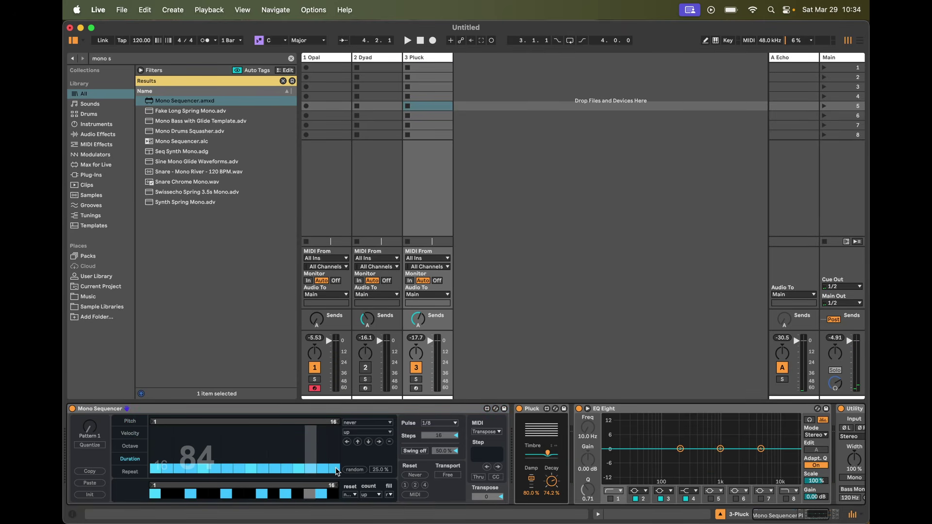
click(365, 469)
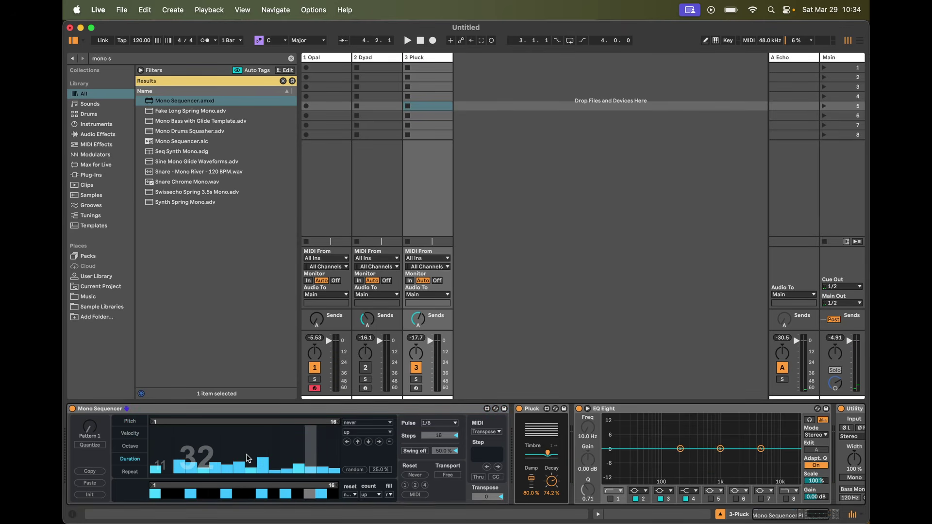
Step: Randomize the Mono Sequencer's octave steps with the amount at 4.72 %, and show its Repeat lane
click(132, 447)
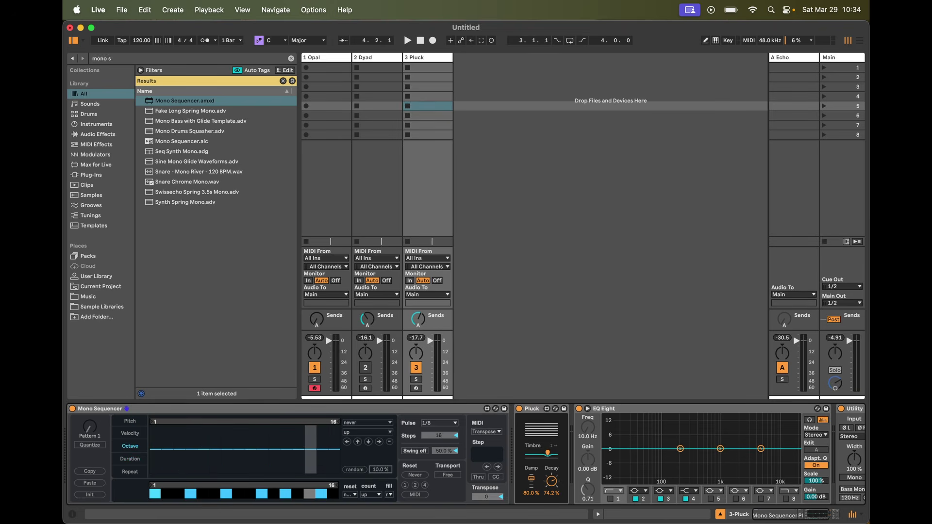
click(364, 471)
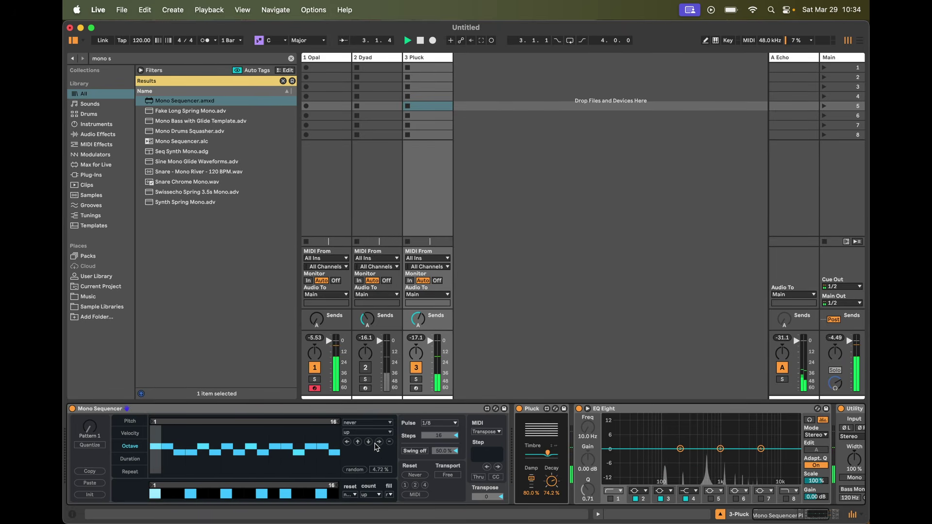
click(129, 471)
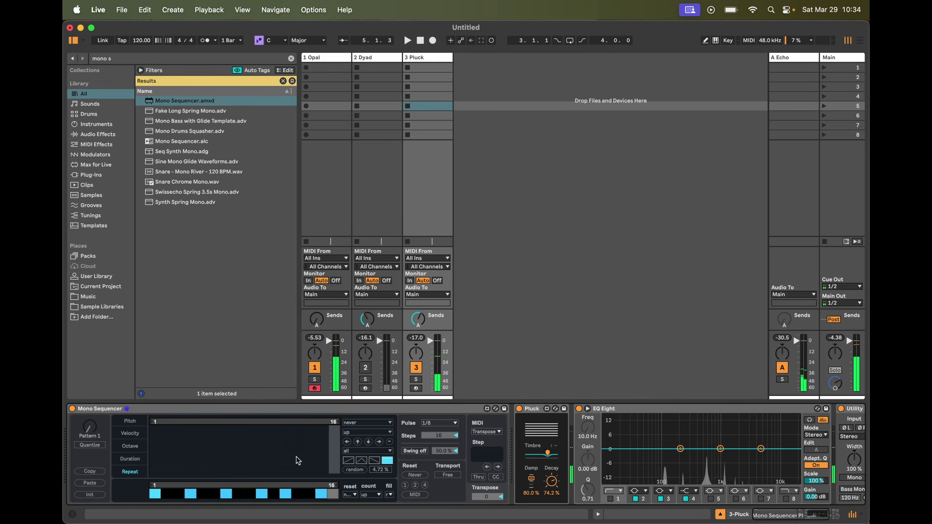
Step: Add a single repeat on step 12 of the Mono Sequencer's Repeat lane and audition the pattern
drag(285, 478, 117, 469)
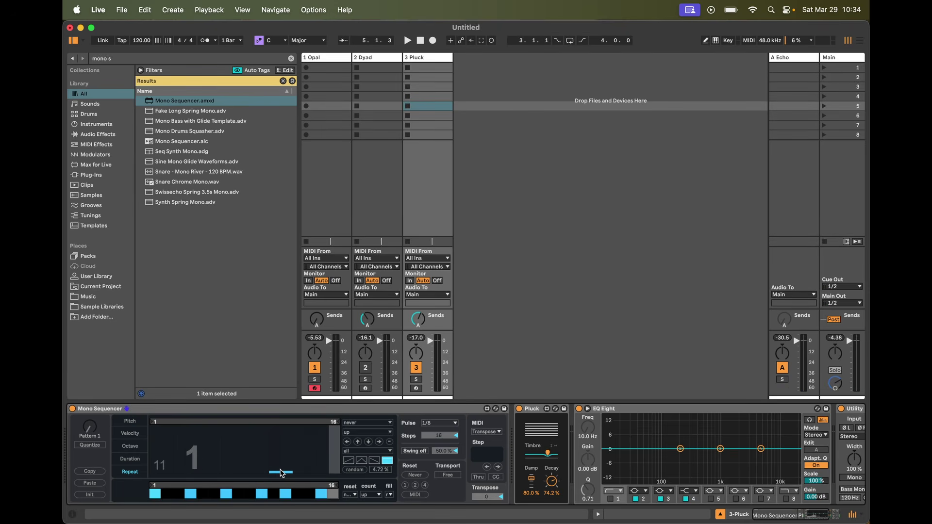
drag(279, 475, 277, 477)
key(space)
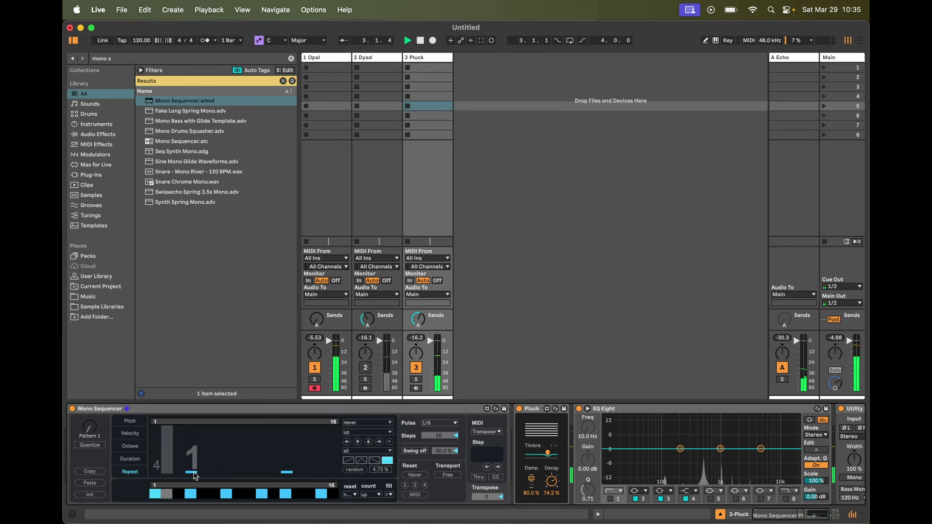
key(space)
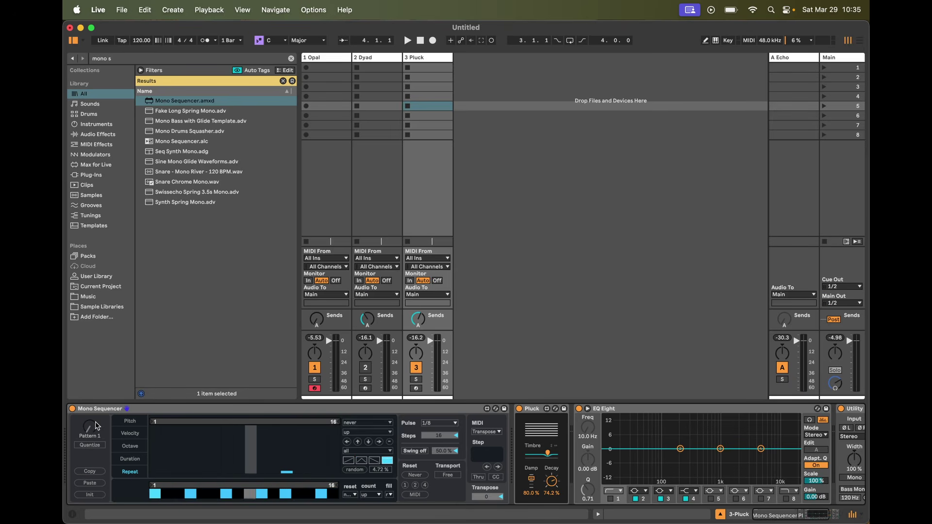
Step: Copy Pattern 1 into Pattern 2 and vary the loop ranges of its lanes, starting the Repeat loop at step 6
drag(93, 435, 93, 429)
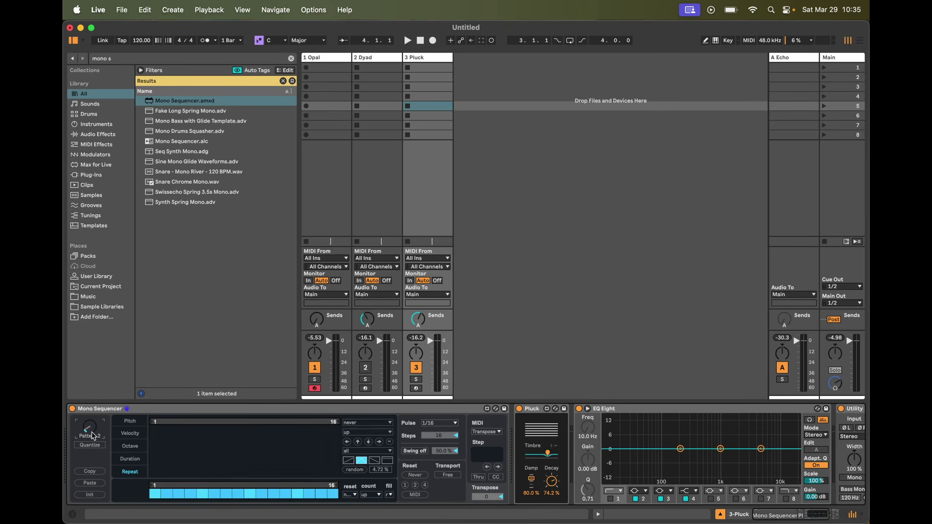
click(91, 484)
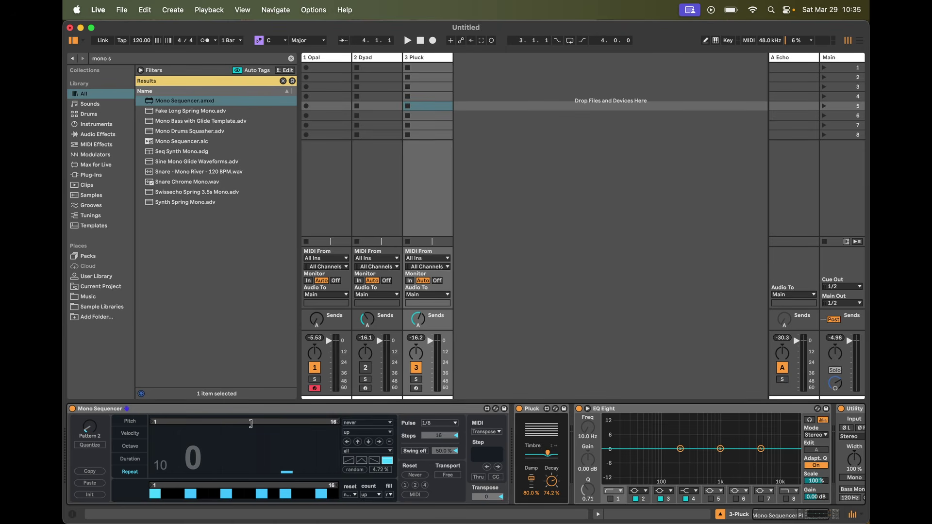
click(130, 421)
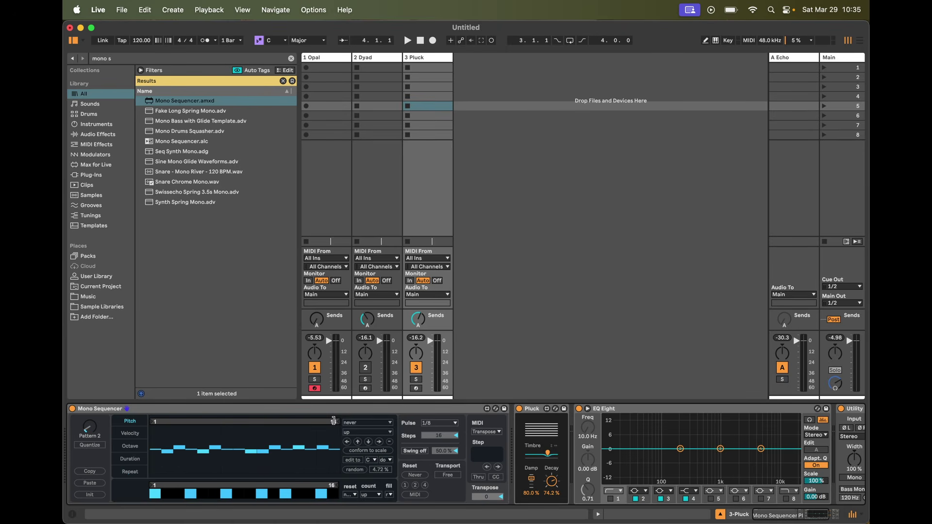
click(130, 433)
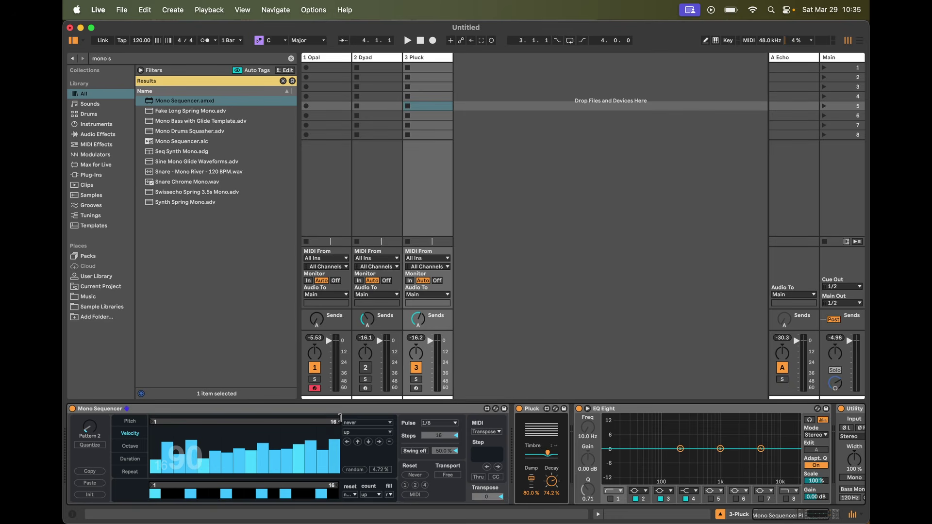
click(130, 445)
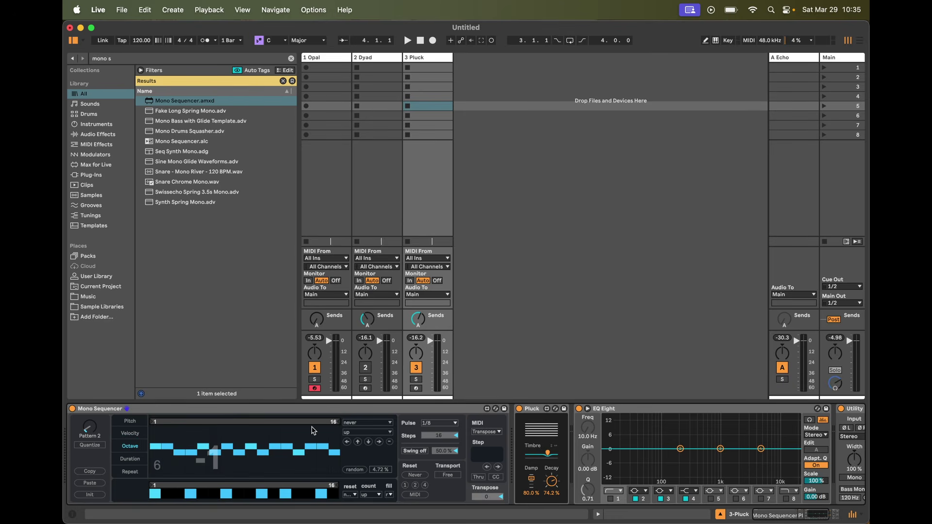
drag(333, 420, 293, 420)
click(130, 458)
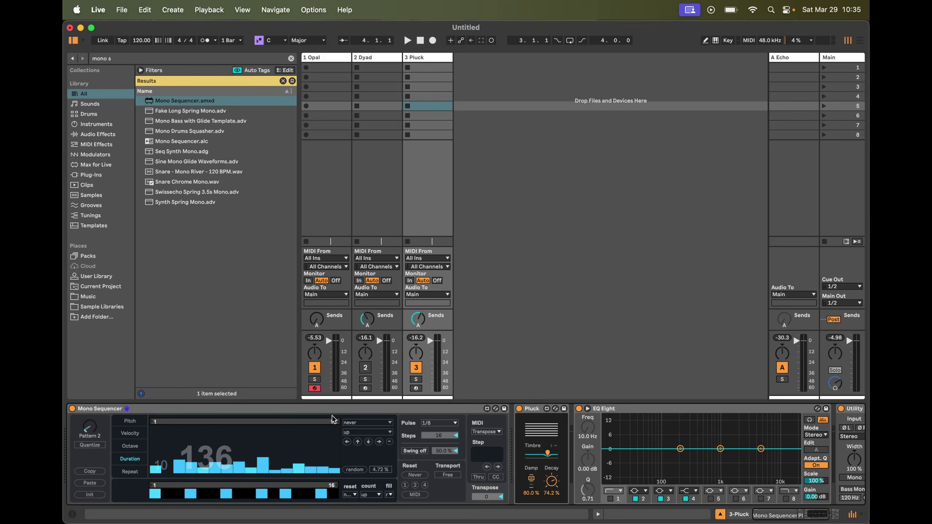
click(131, 471)
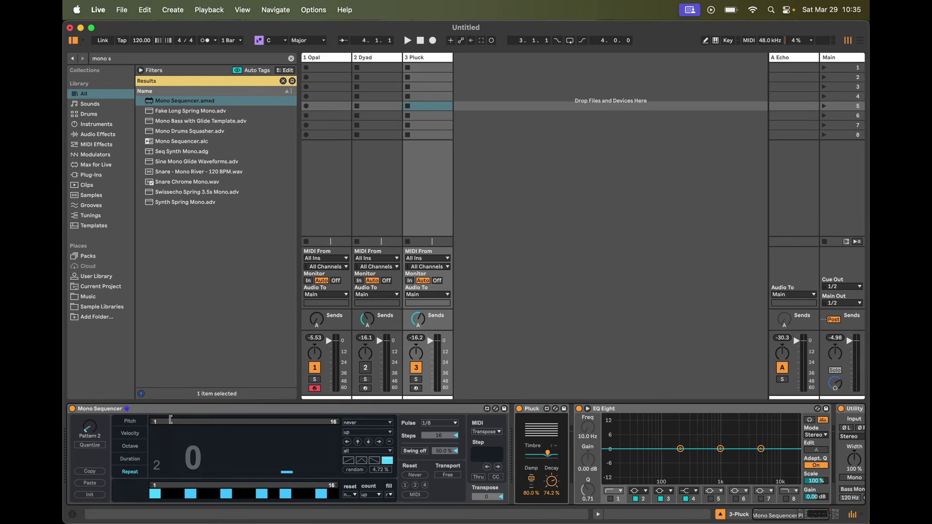
mouse_move(170, 420)
mouse_down()
mouse_move(226, 420)
mouse_move(212, 422)
mouse_up()
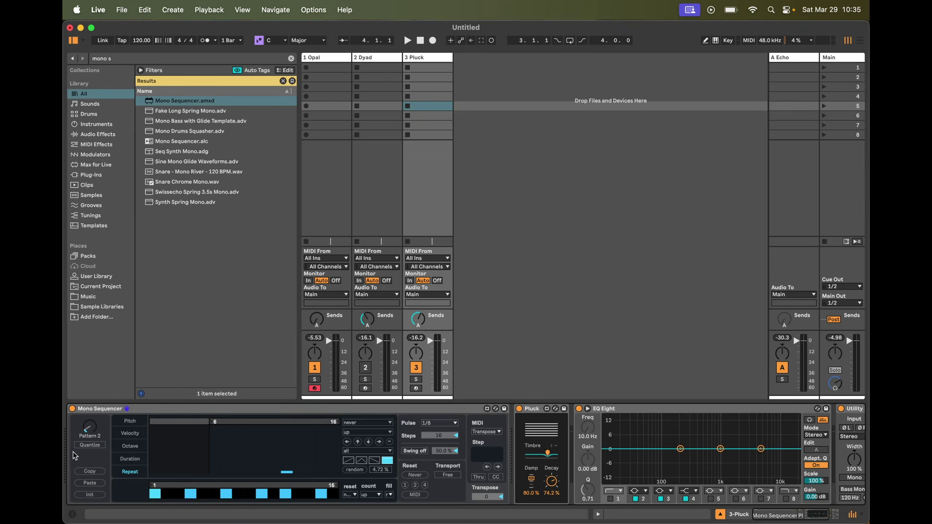
Step: Set the Mono Sequencer's step count mode to drunk and audition Pattern 2
click(377, 495)
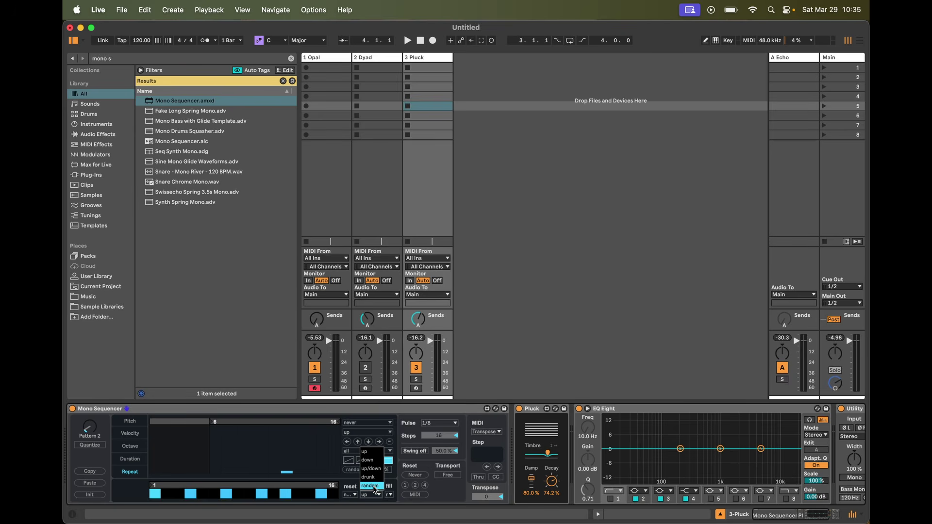
click(368, 478)
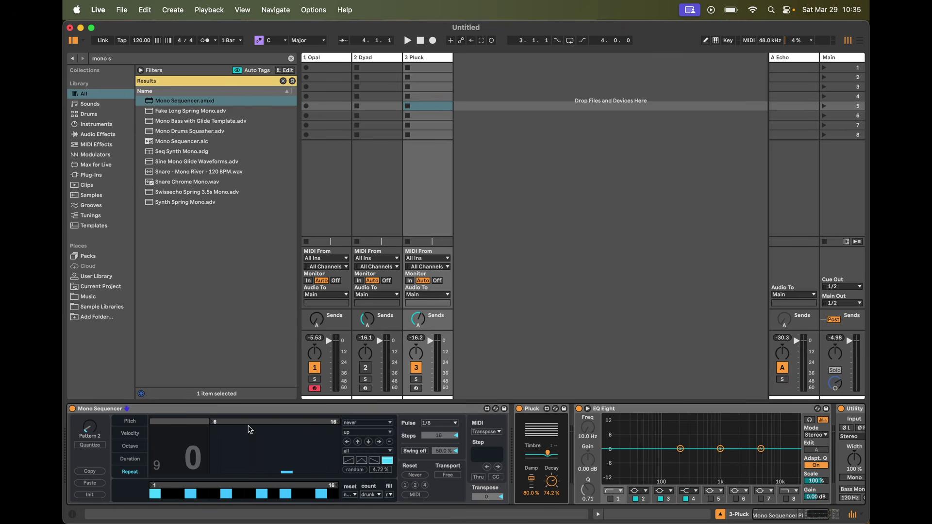
click(360, 416)
key(space)
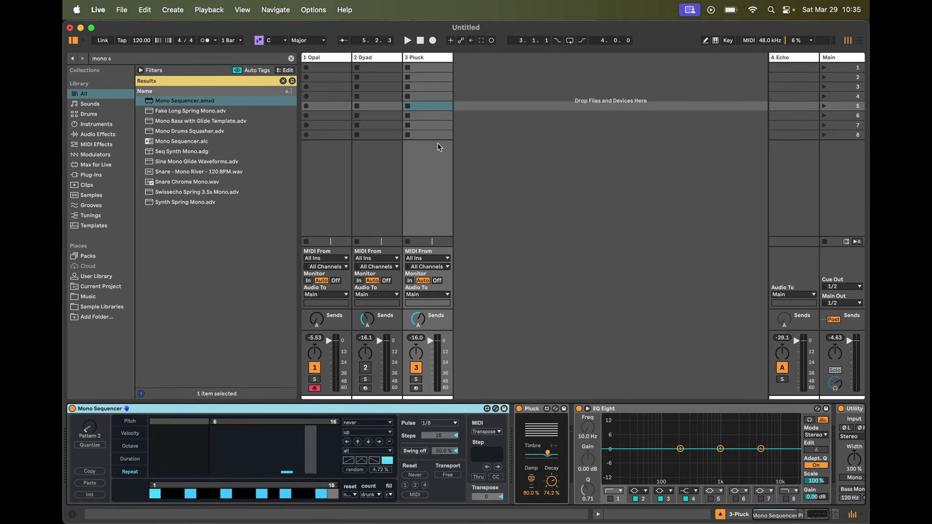
Step: Switch the Mono Sequencer to Pattern 1 and back to Pattern 2 to compare them
mouse_move(83, 441)
mouse_down()
mouse_move(90, 417)
mouse_move(90, 434)
mouse_up()
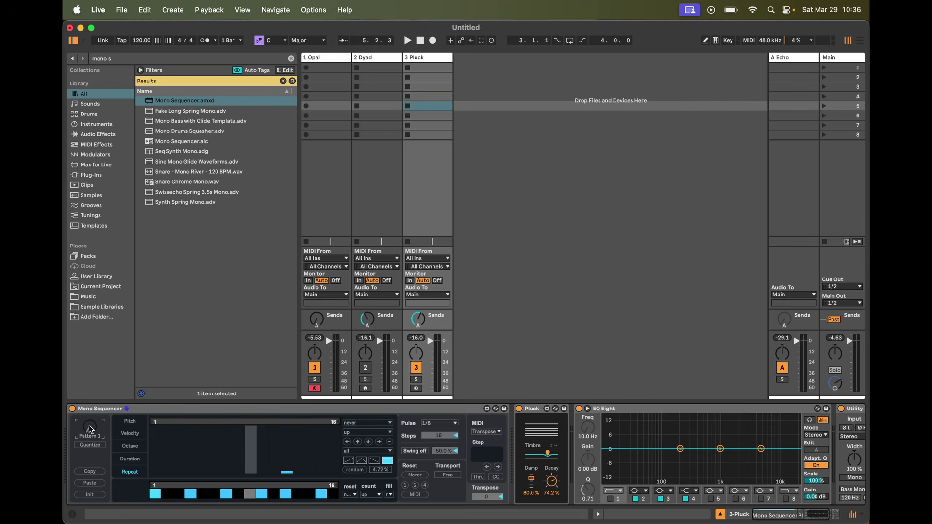
click(101, 412)
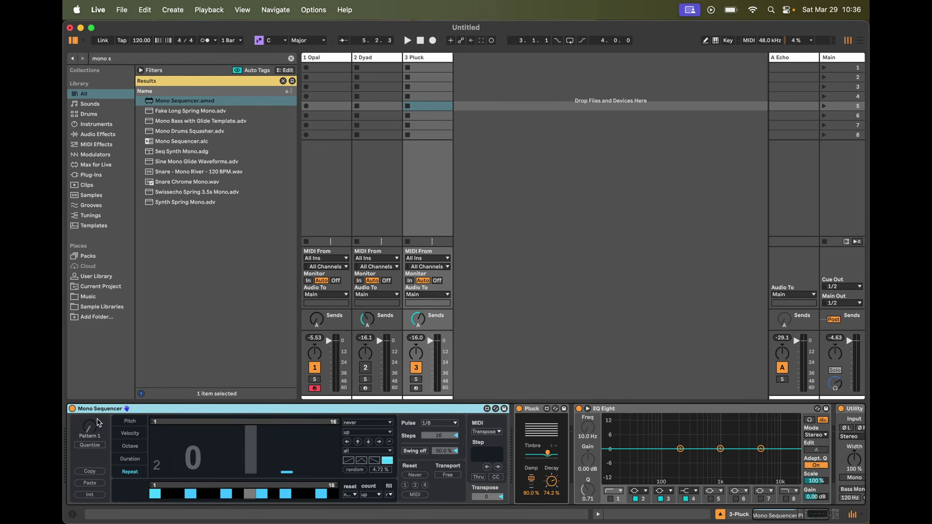
click(89, 427)
key(Up)
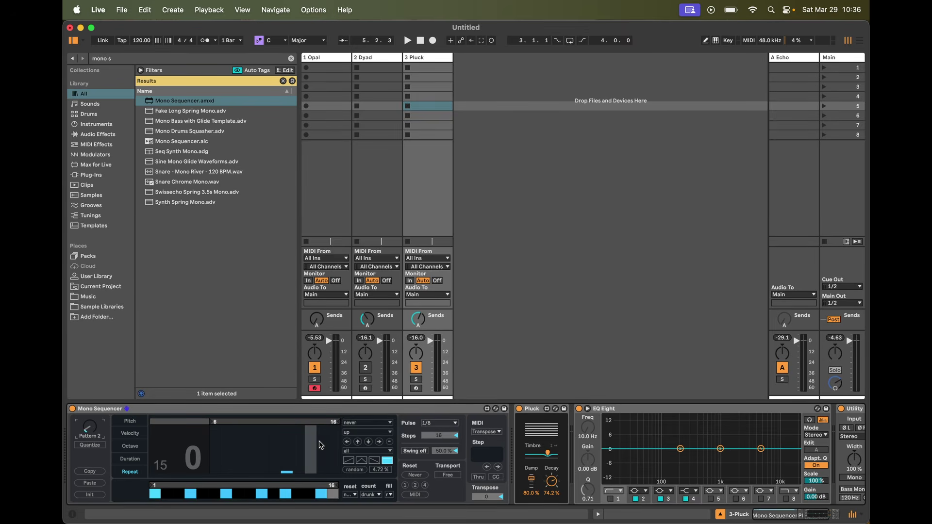
Step: Unmute the Dyad track and, during playback, remove the fifth and sixth triggers from the first row of its sequencer
click(365, 367)
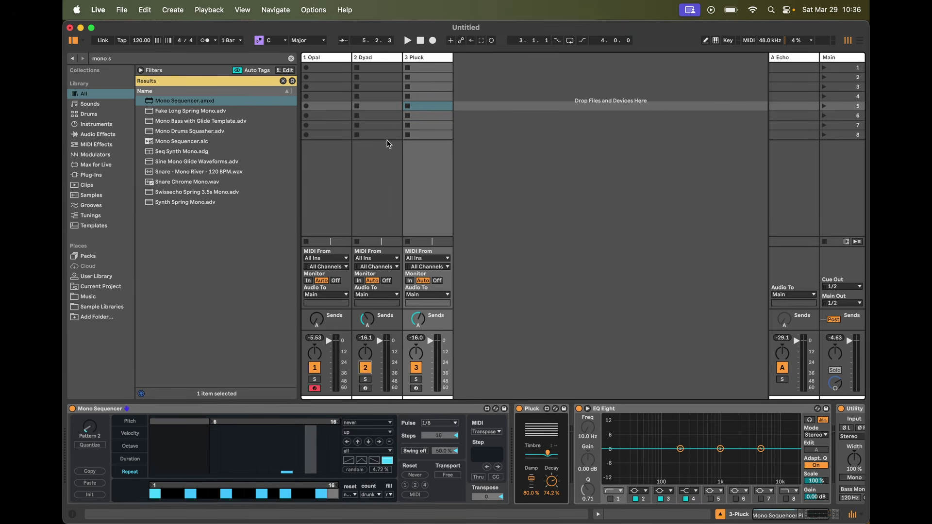
click(370, 58)
key(space)
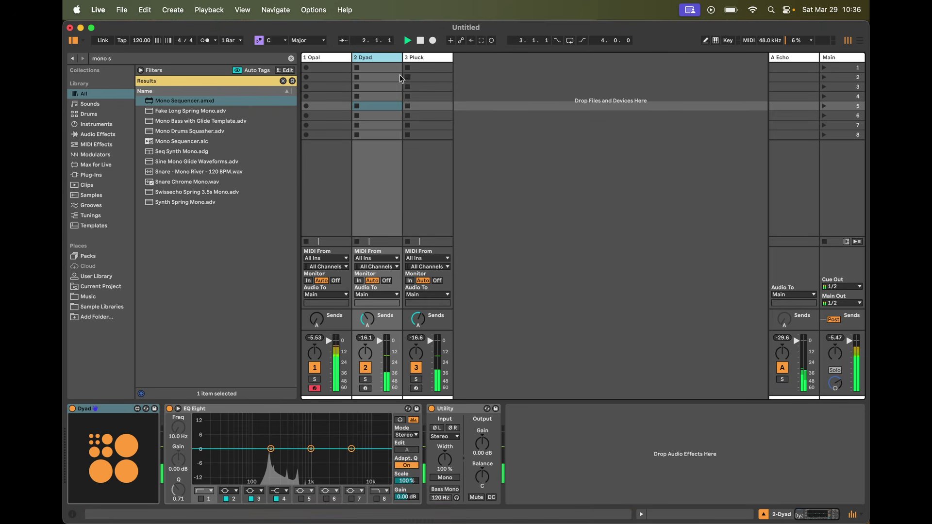
click(115, 477)
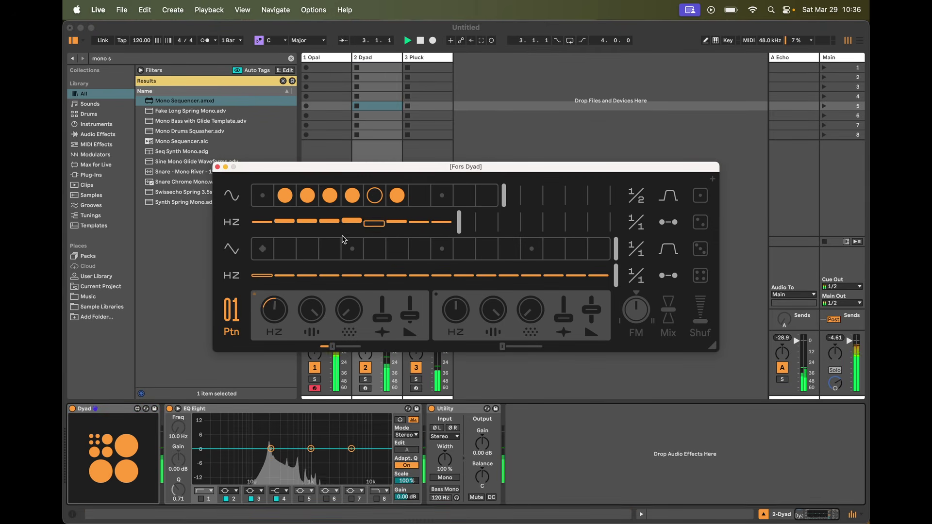
click(352, 195)
click(374, 196)
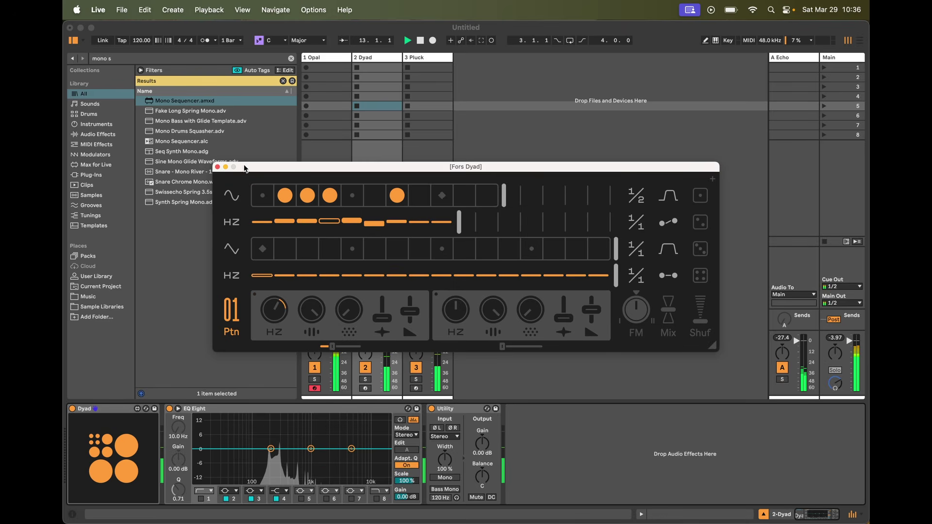
key(super+alt+p)
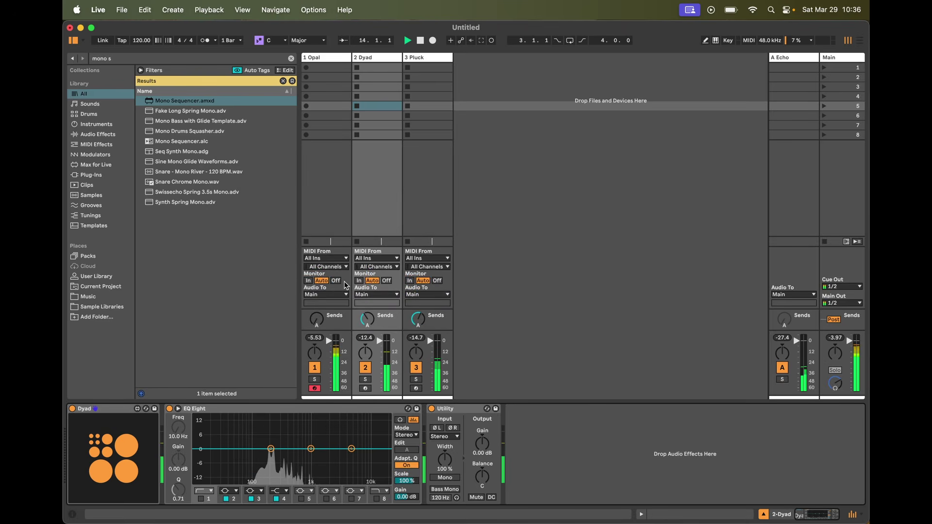
Step: Turn the Dyad track's Echo send down to -∞ dB, select the Pluck track and stop playback
click(368, 320)
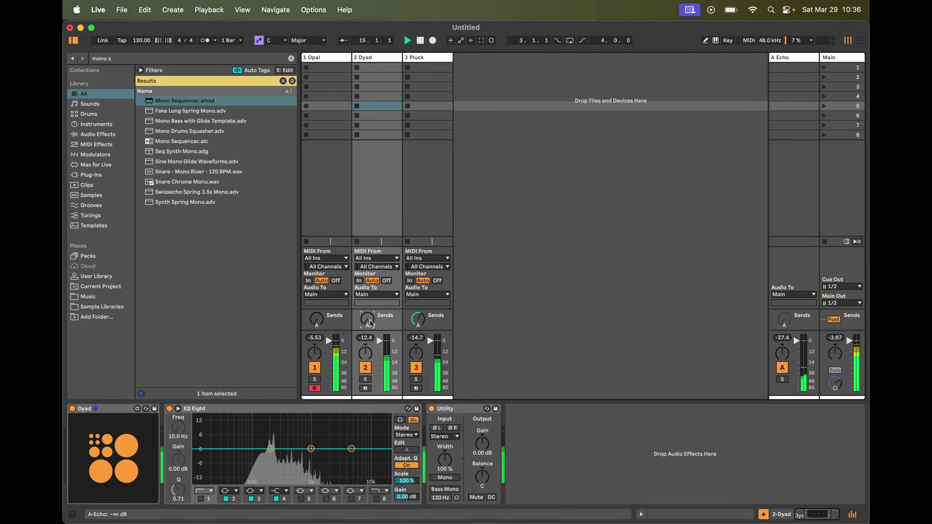
click(439, 58)
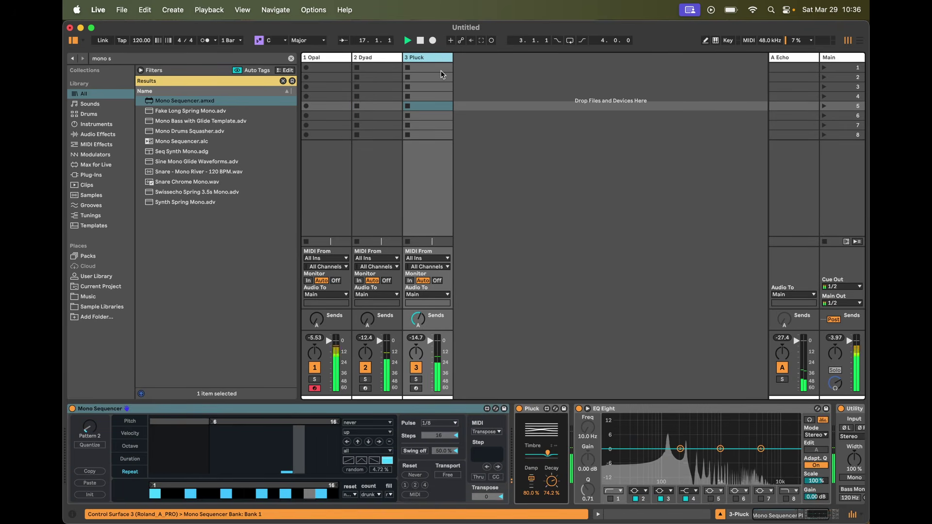
key(space)
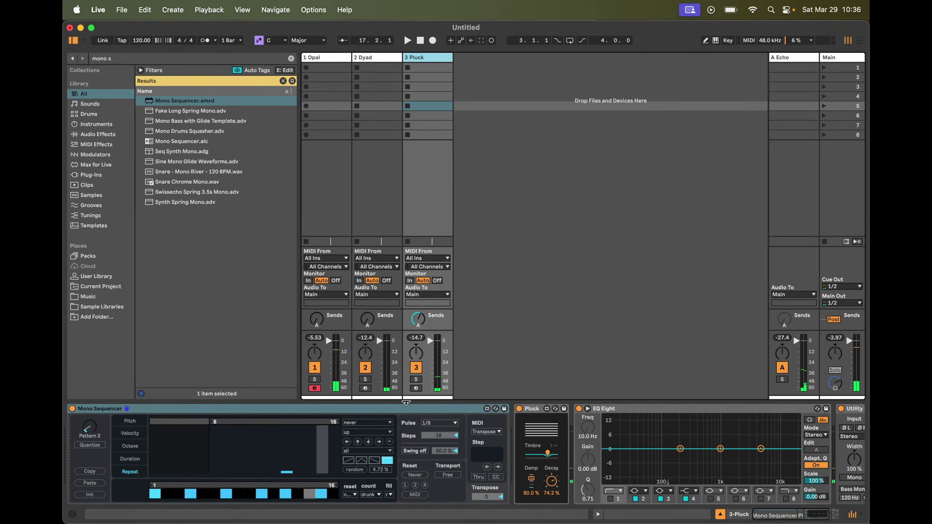
Step: Collapse the Pluck track's EQ Eight and add the Modul device at the end of its chain
click(340, 429)
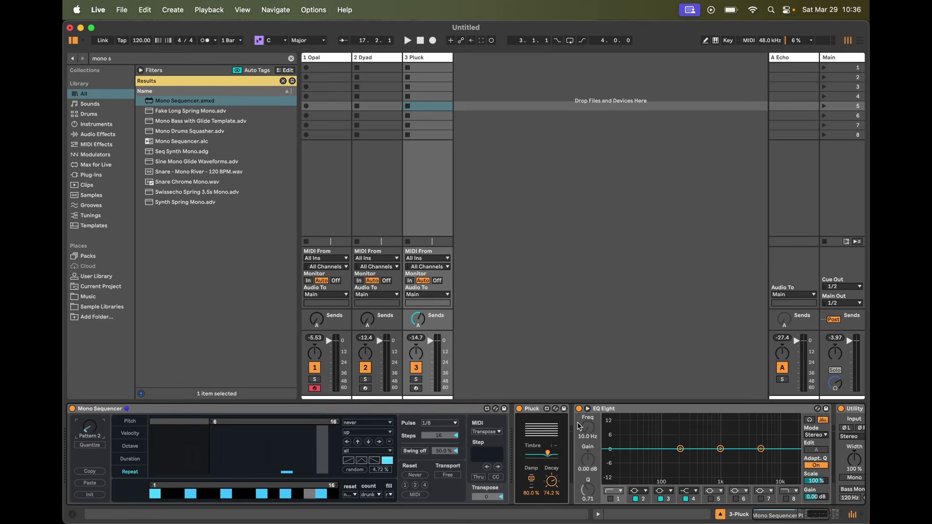
click(534, 411)
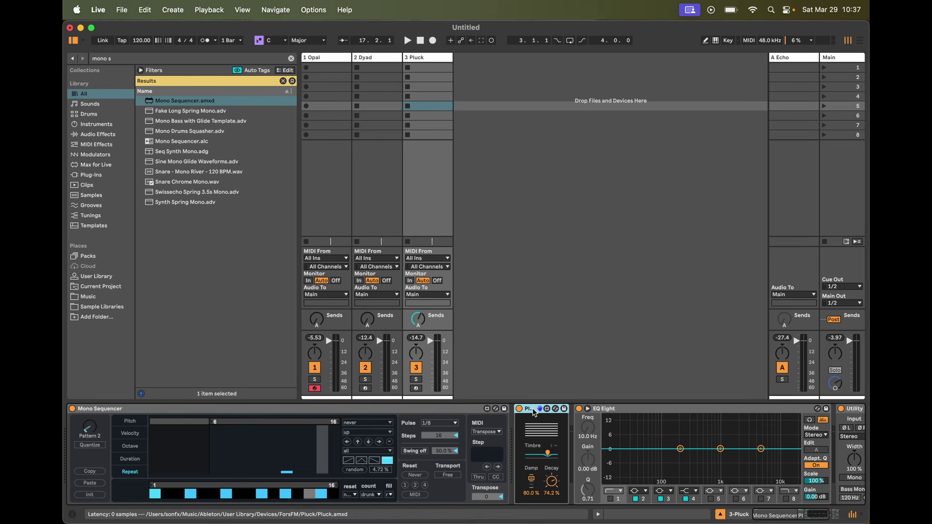
double_click(771, 411)
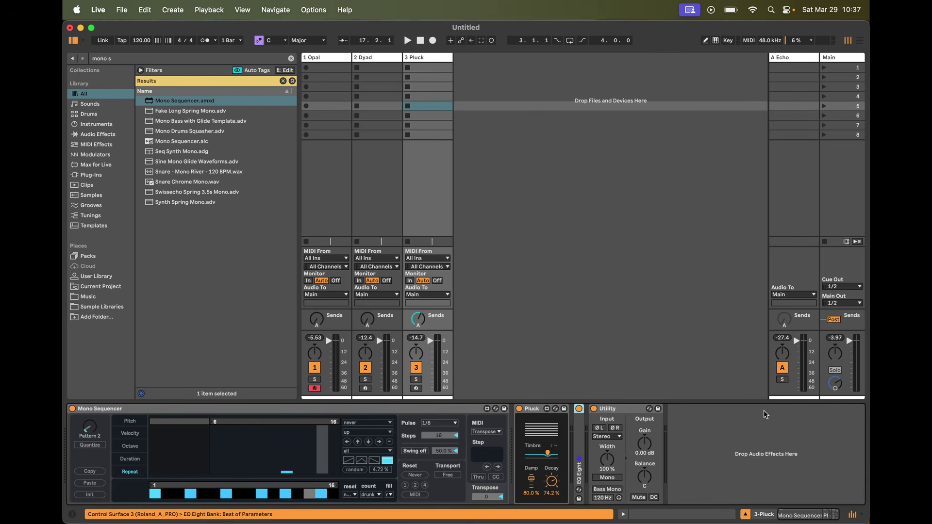
key(super+f)
text(mo)
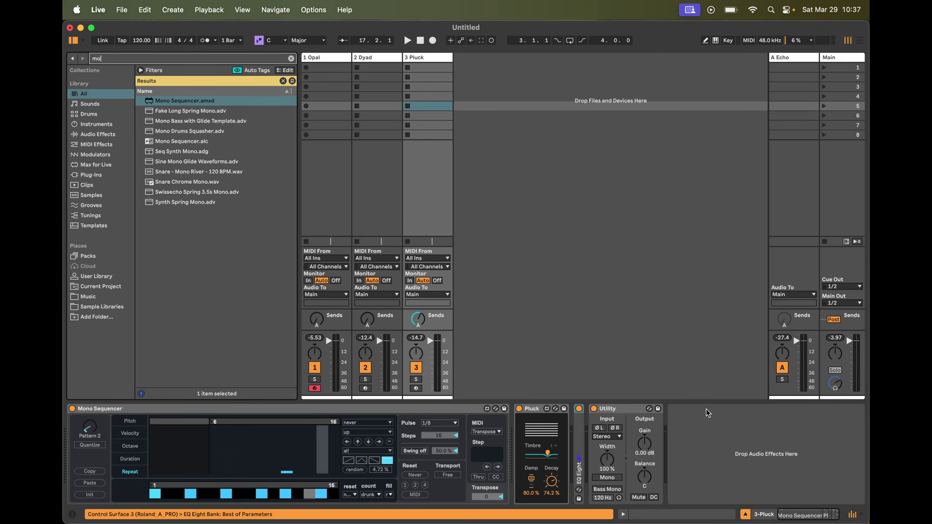
text(dul)
key(Return)
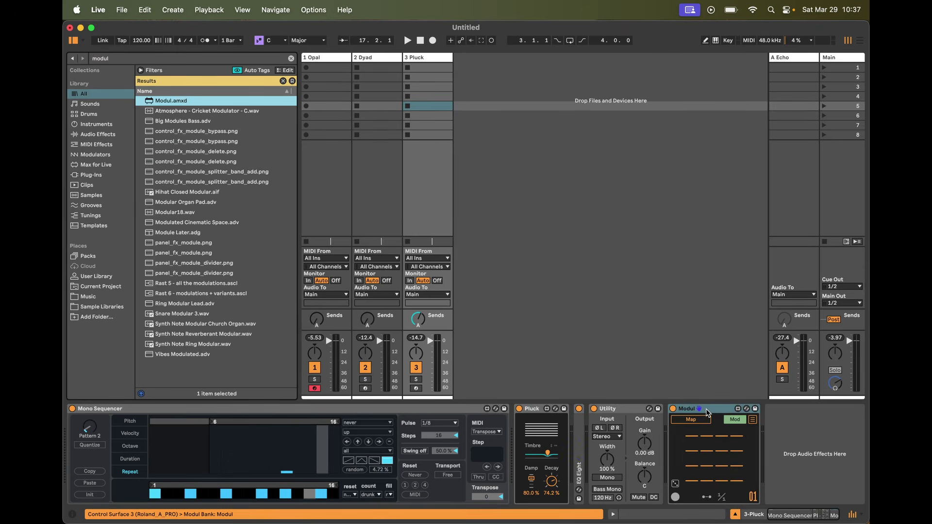
Step: Try to map Modul to the Pluck's Timbre control and audition the modulation
click(687, 421)
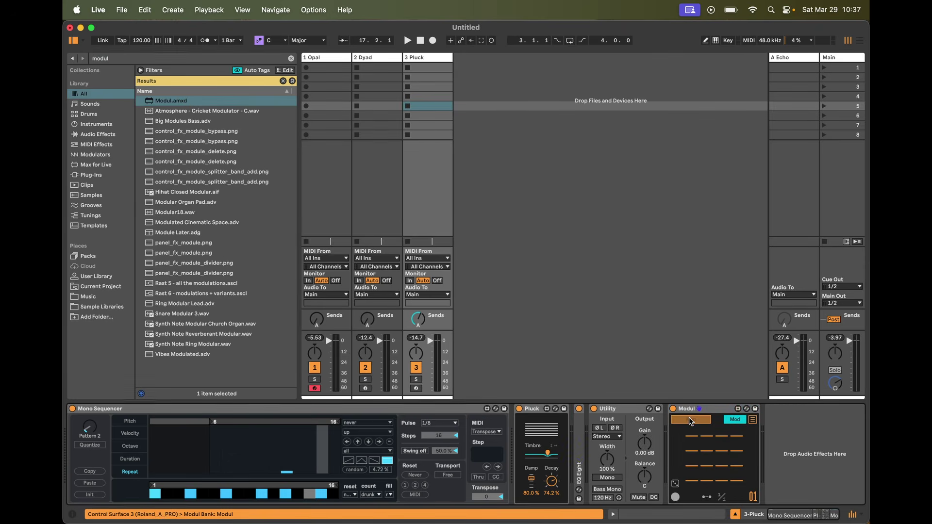
click(548, 455)
key(space)
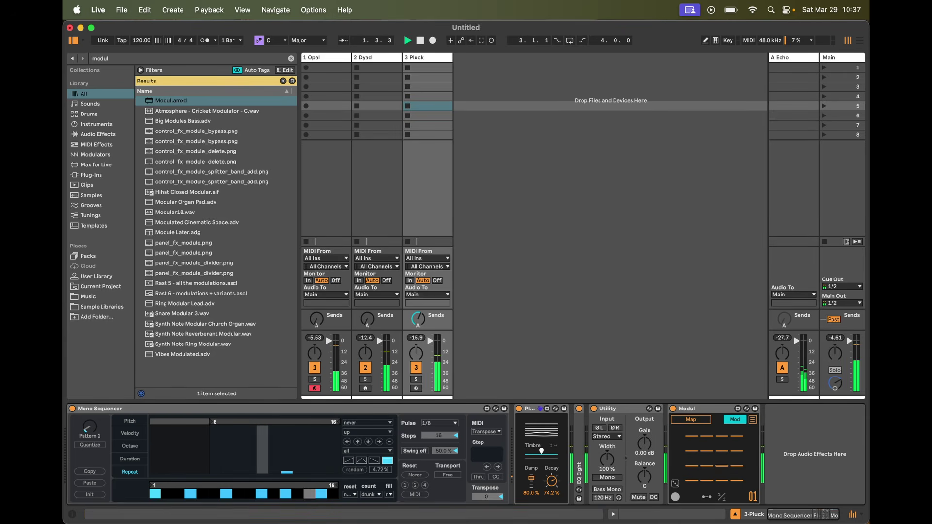
click(555, 454)
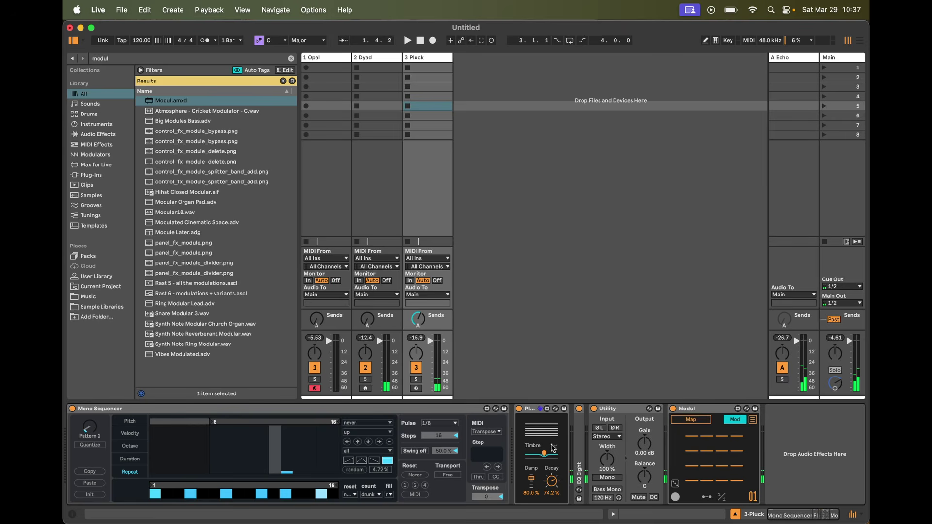
Step: Map Modul's second and third slots to the Pluck's Intensity and Position, and draw varied step values in its sequencer rows
click(753, 419)
click(717, 420)
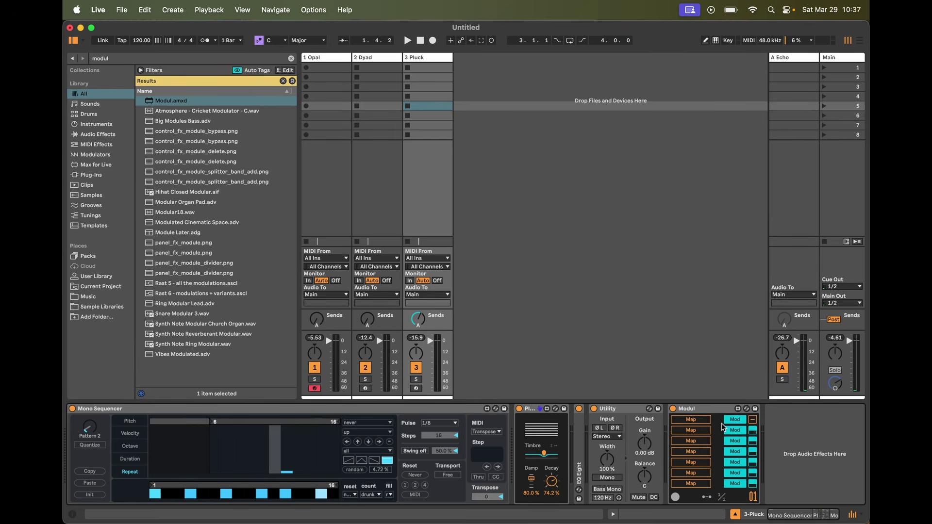
click(689, 431)
click(689, 440)
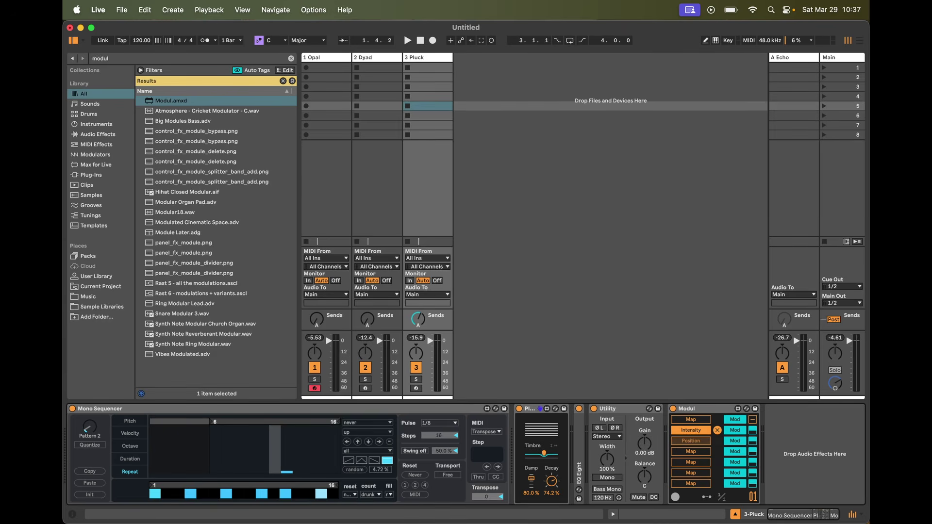
click(559, 450)
click(753, 422)
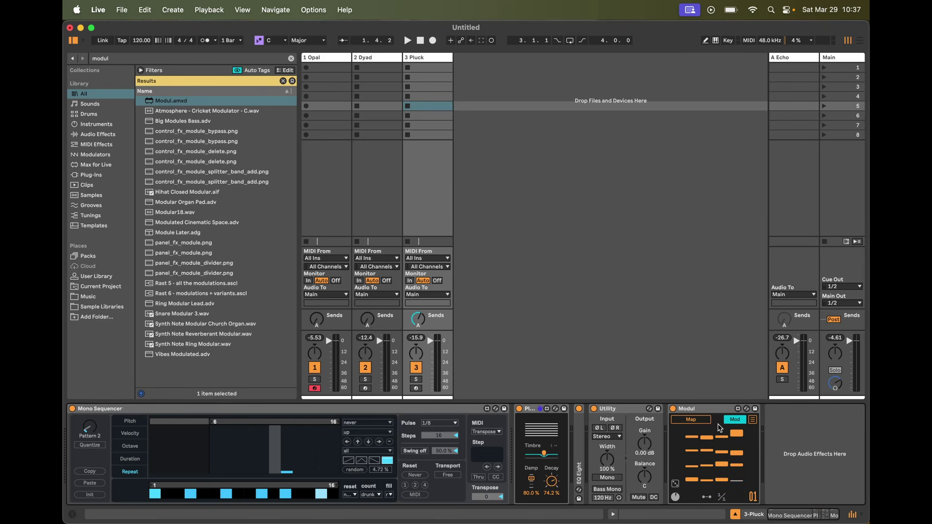
Step: Audition the modulation and map Modul's fourth slot to the Pluck's Decay control
key(space)
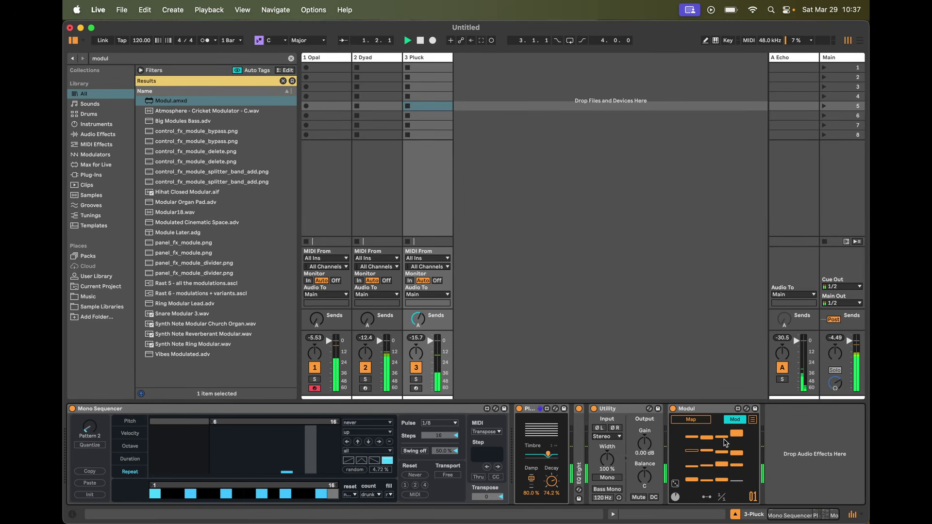
click(753, 421)
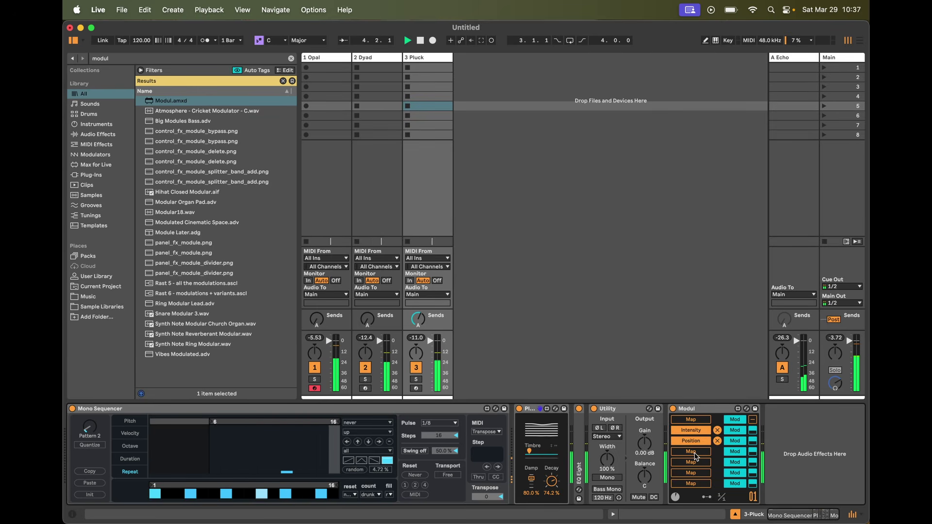
key(space)
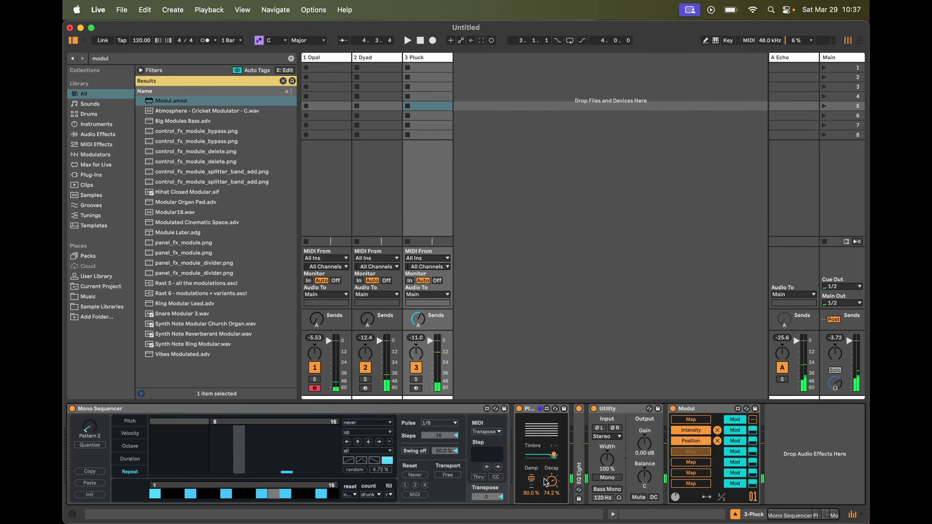
key(space)
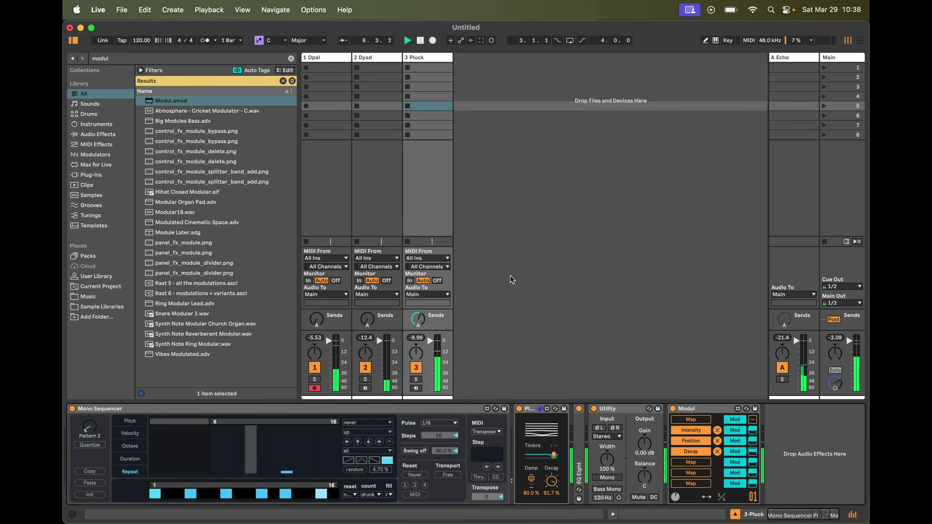
click(377, 57)
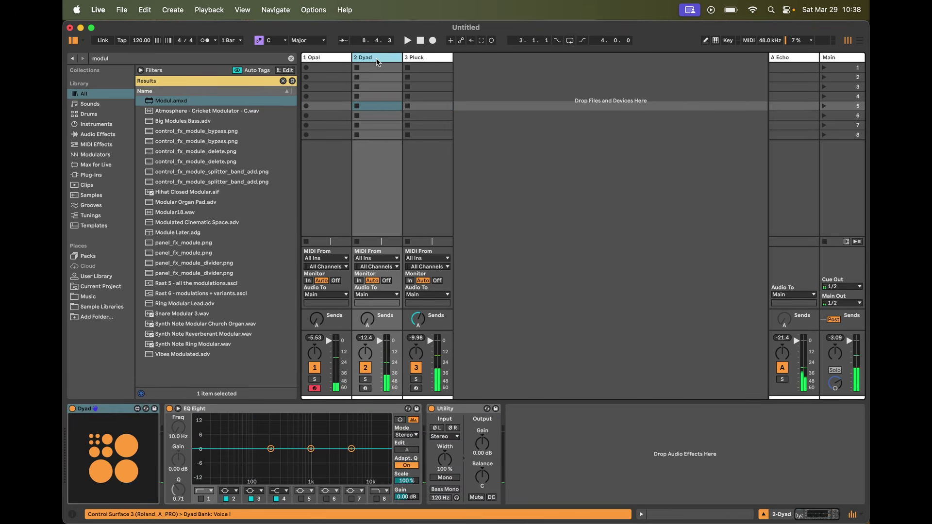
click(129, 458)
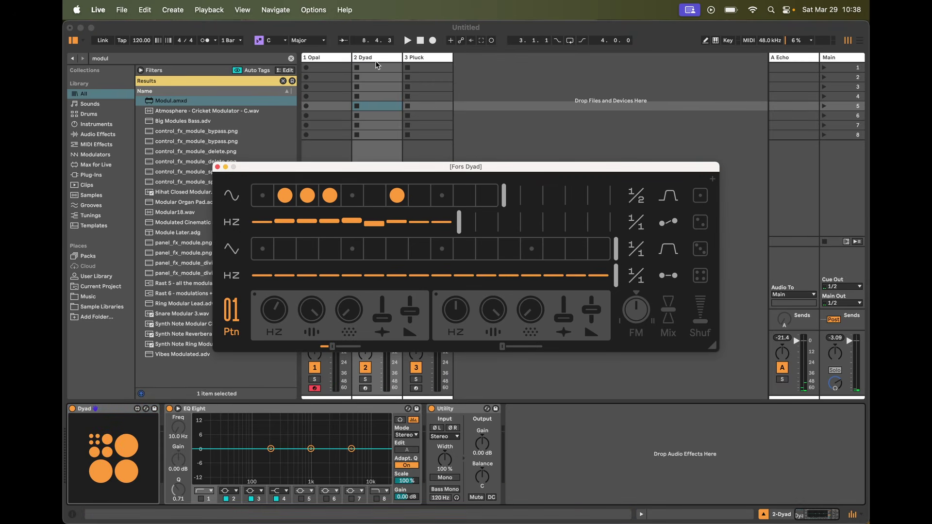
click(420, 60)
click(418, 60)
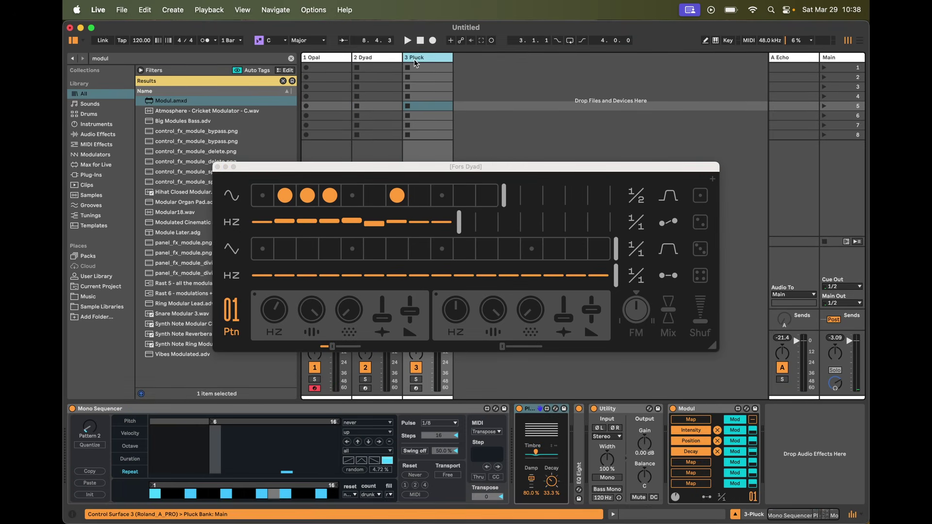
click(216, 167)
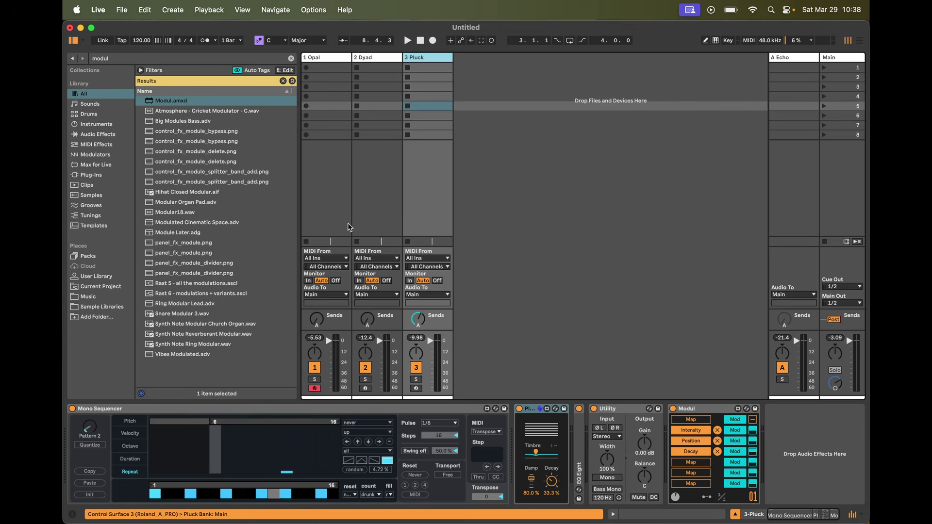
Step: Add a second Modul at the end of the Pluck chain and map it to the first Modul's Intensity, Position and Decay depths
drag(197, 102, 782, 451)
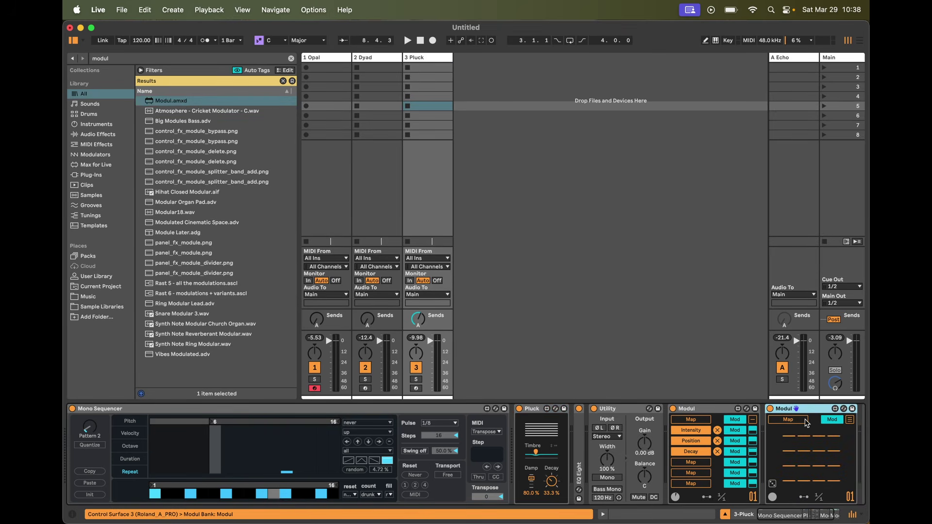
click(803, 421)
click(755, 432)
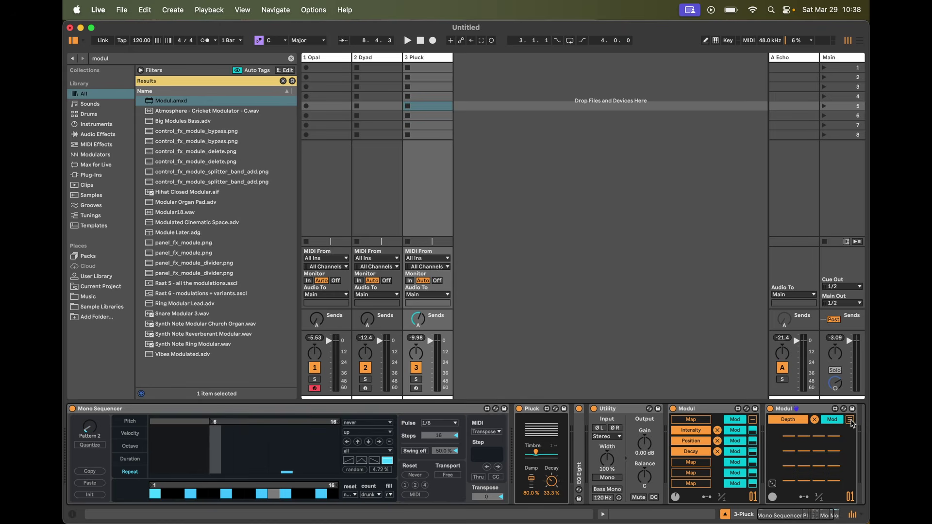
click(849, 421)
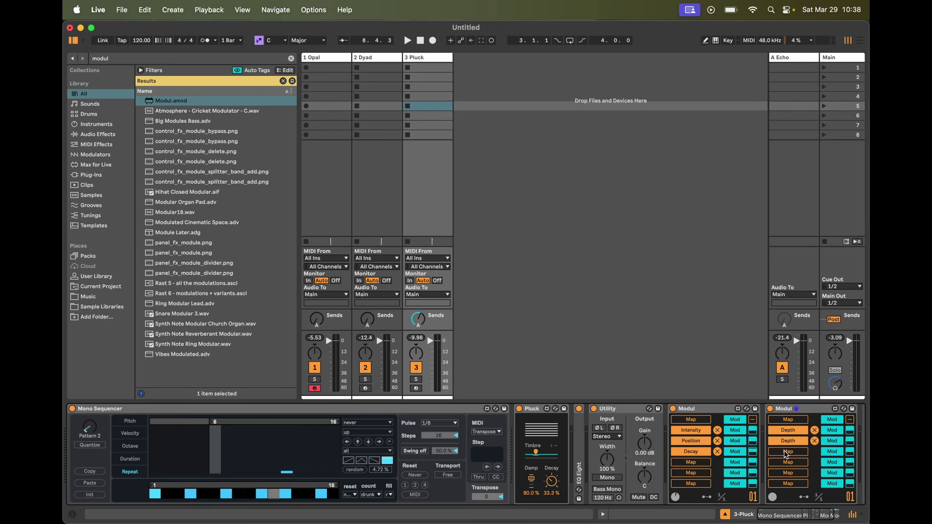
click(749, 454)
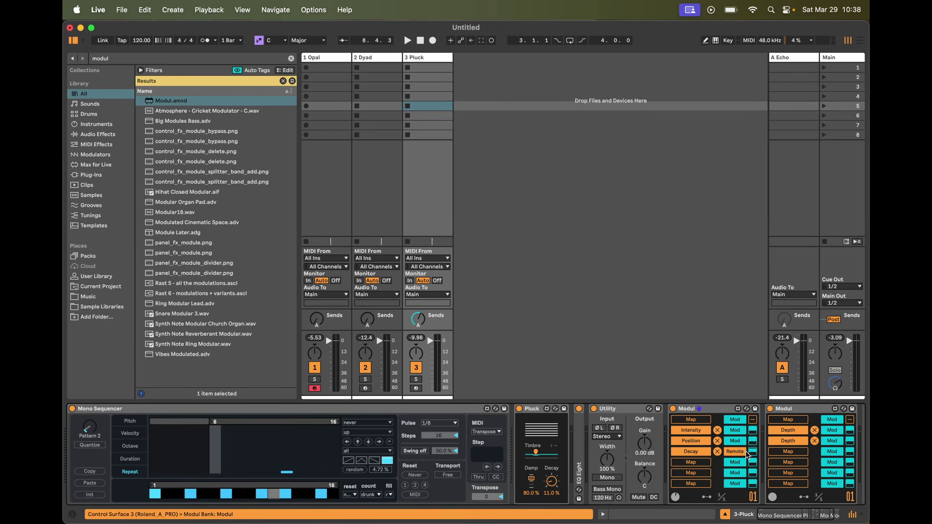
click(741, 451)
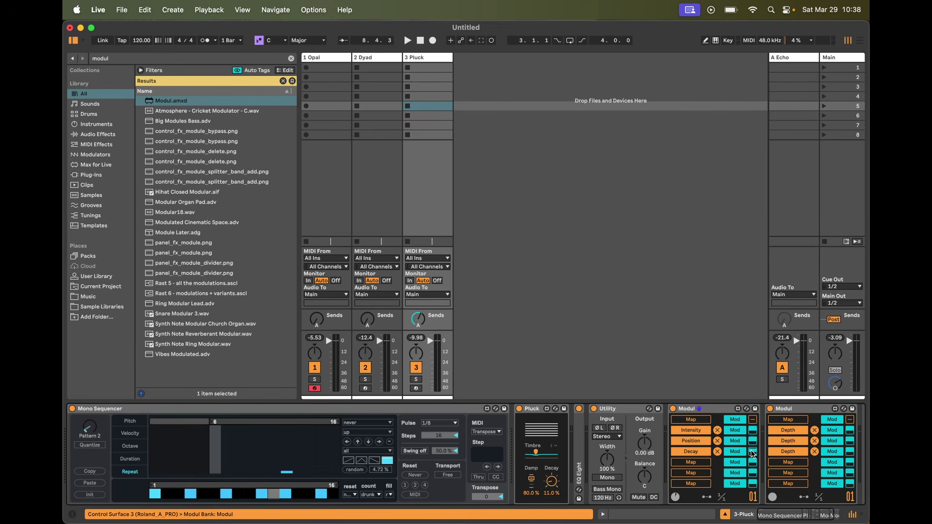
Step: Draw varied step values in the second Modul, set its rate to 1/2 and start playback
click(847, 419)
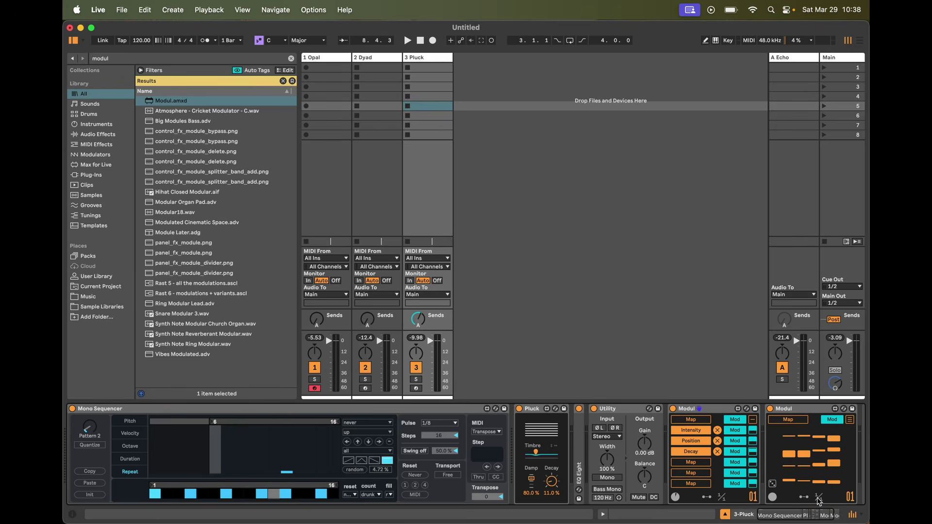
click(818, 500)
click(819, 394)
key(space)
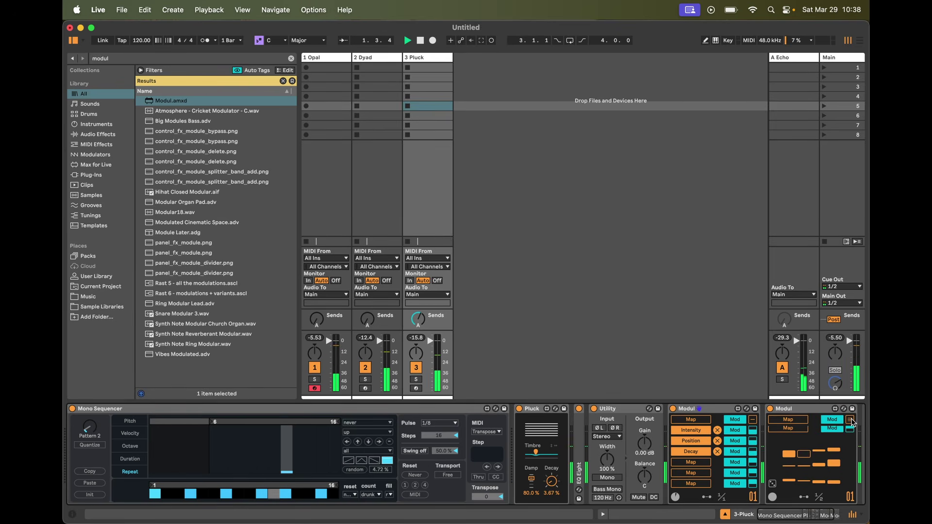
Step: Show the second Modul's mapping list and collapse both Modul devices
click(846, 419)
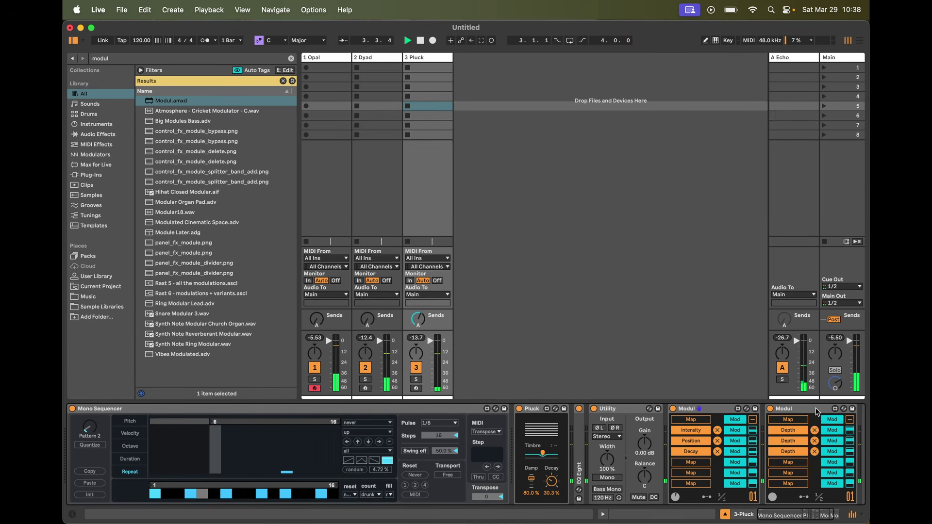
double_click(795, 409)
double_click(703, 408)
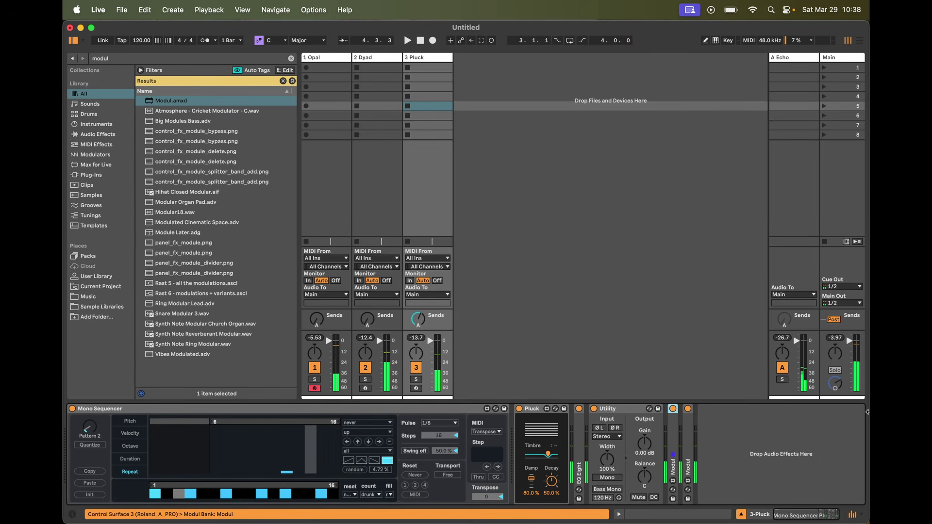
Step: Find Color Limiter in the browser and add it to the end of the Pluck chain
key(super+f)
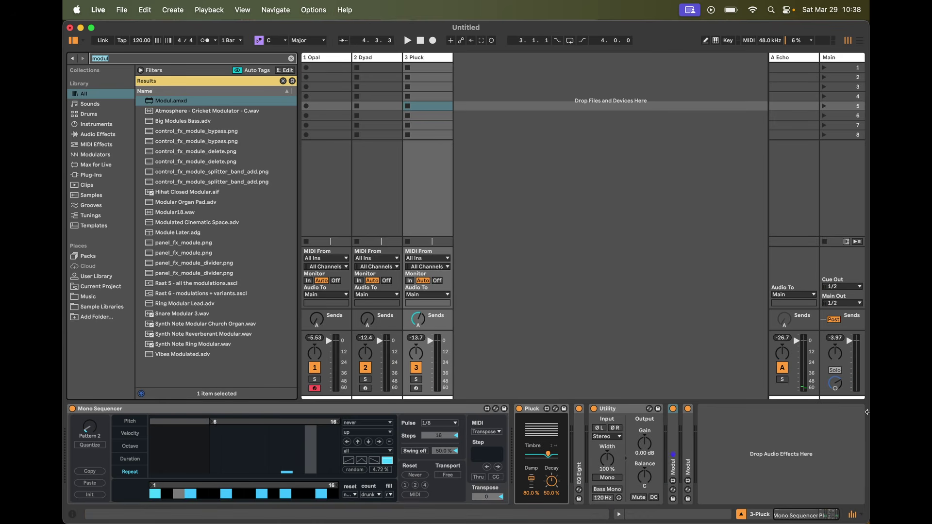
text(color)
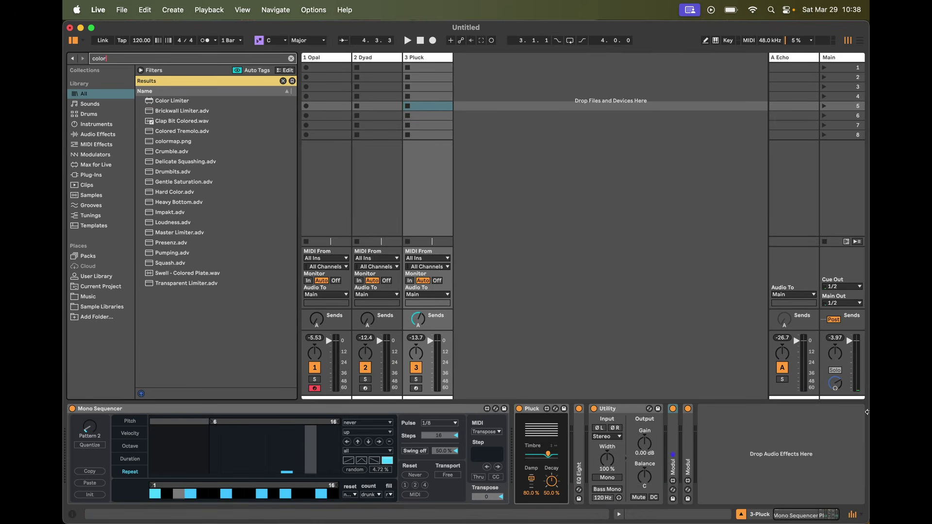
key(Return)
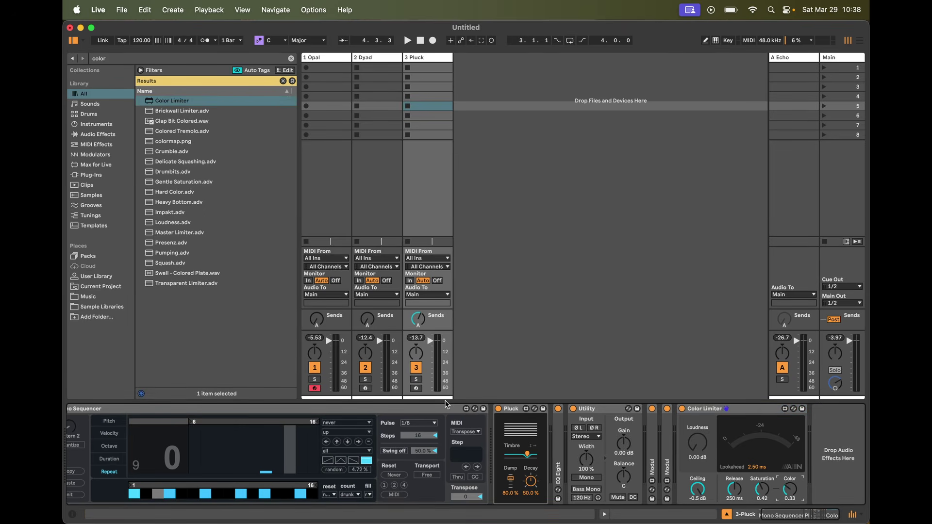
Step: During playback, set Color Limiter's Ceiling to -18 dB, Loudness to 3.02 dB, Saturation to 0.61 and Color to 0.29
key(space)
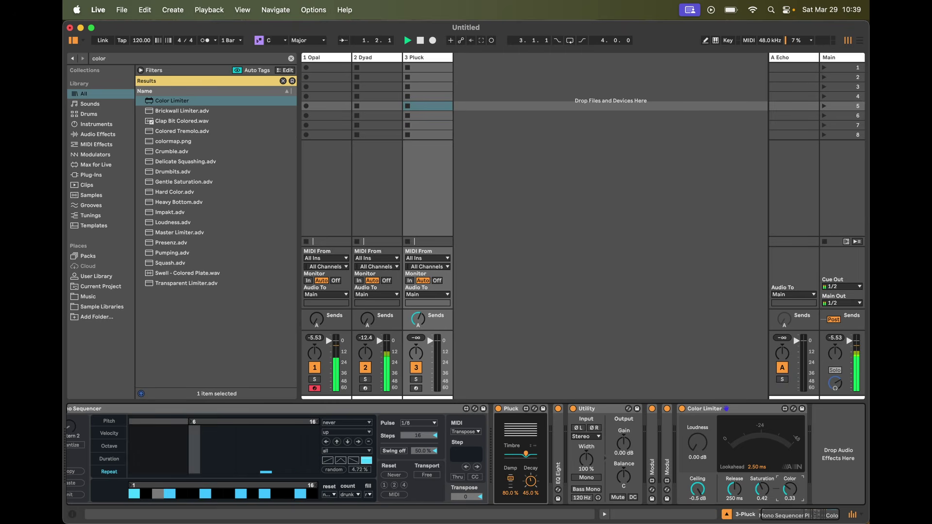
drag(699, 495, 699, 517)
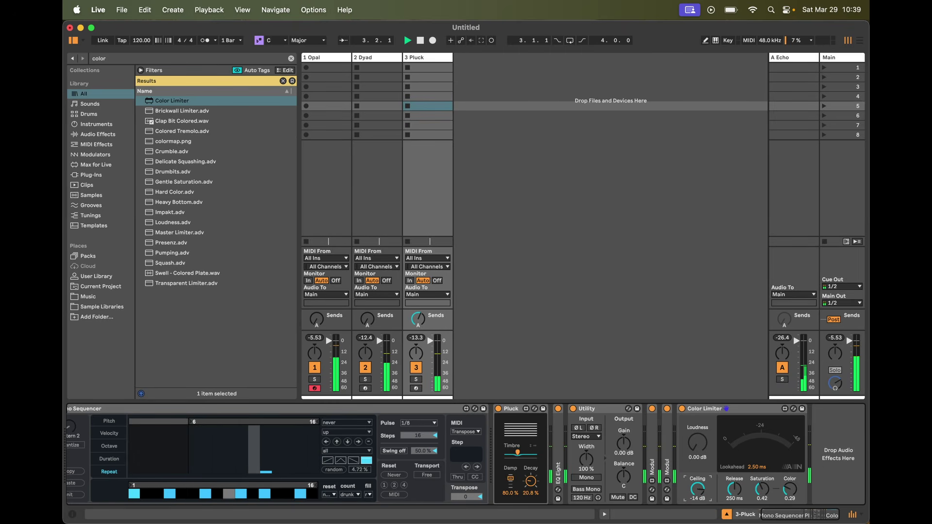
drag(698, 489, 697, 503)
drag(699, 466, 728, 460)
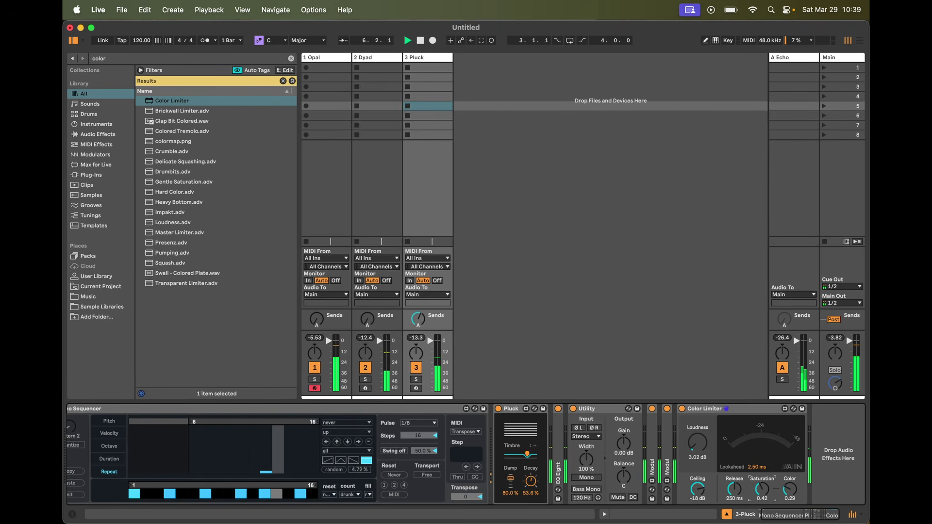
mouse_move(762, 490)
mouse_down()
mouse_move(762, 480)
mouse_move(767, 491)
mouse_up()
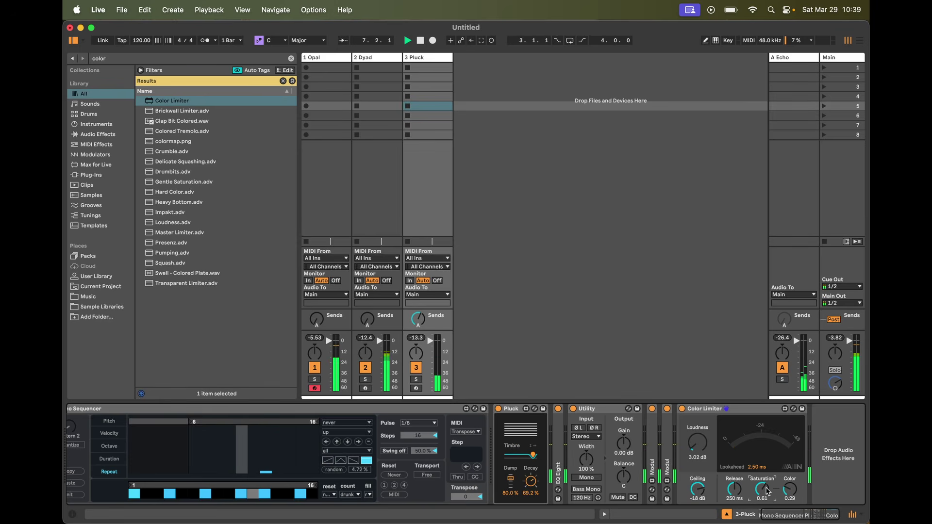
Step: Stop playback, find Roar in the browser and insert it before the Color Limiter on the Pluck track
click(733, 414)
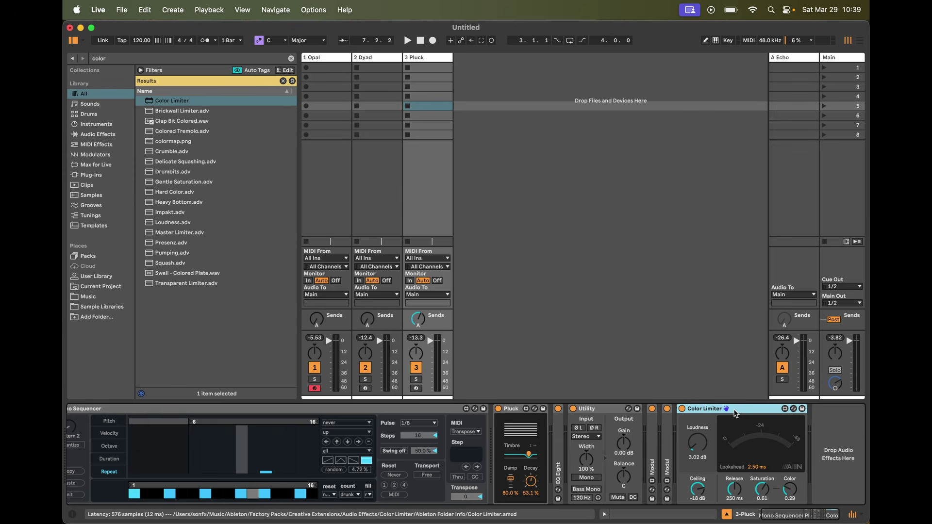
key(super+f)
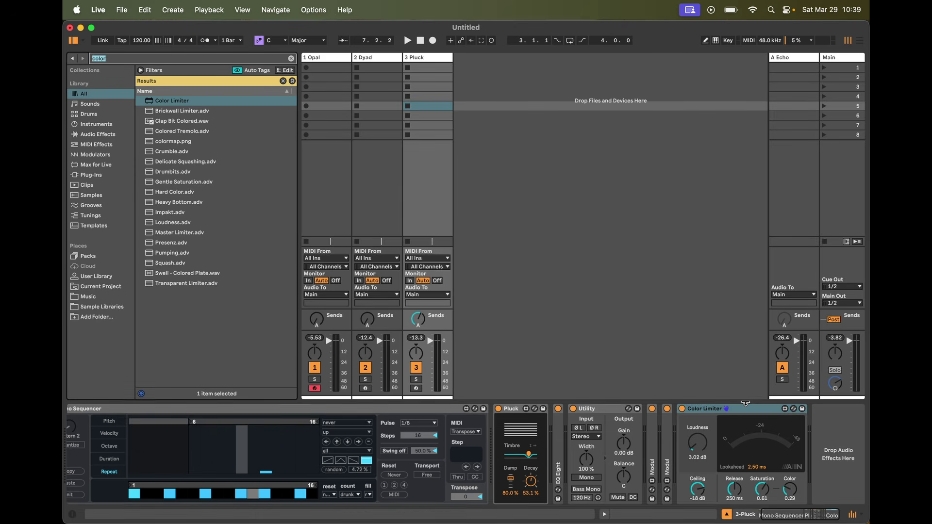
text(roar)
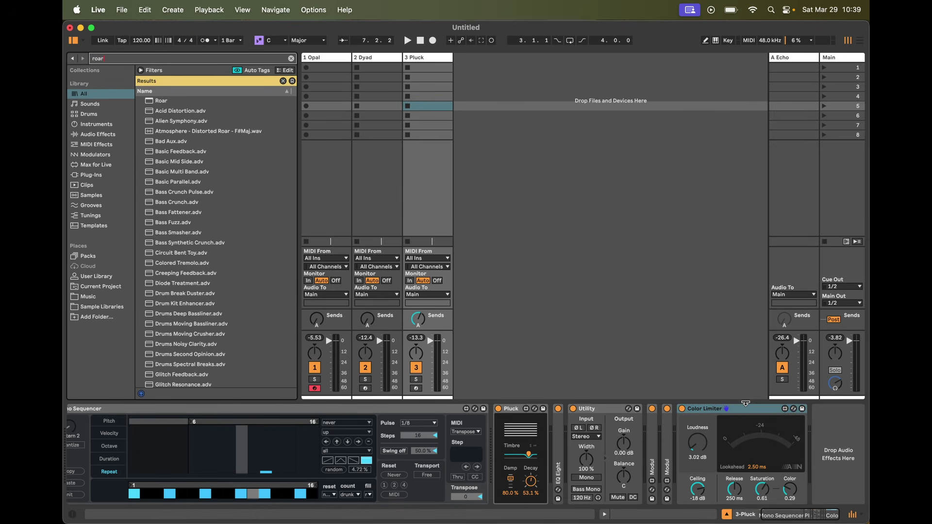
drag(154, 103, 690, 468)
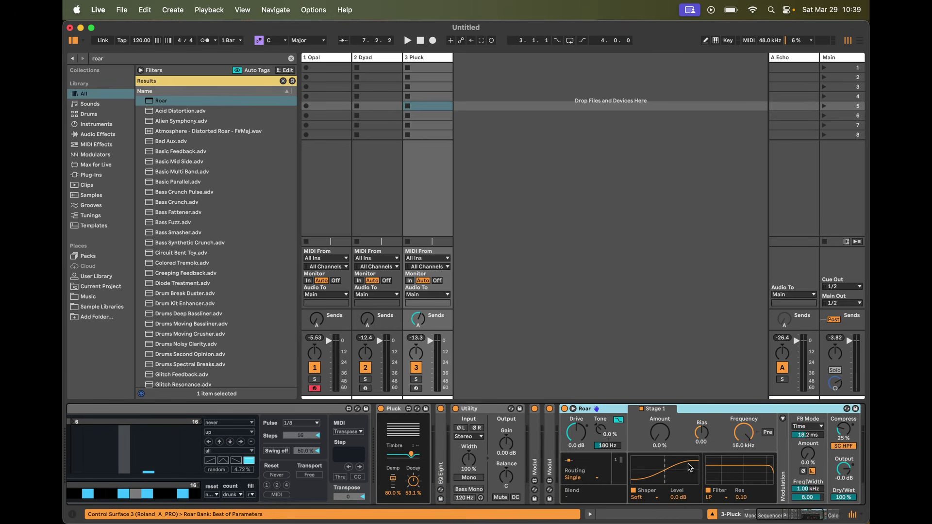
Step: In Roar's expanded view, set Stage 1's filter frequency to 20 kHz, shaper amount to 30% and shaper type to Bit Crusher
click(573, 409)
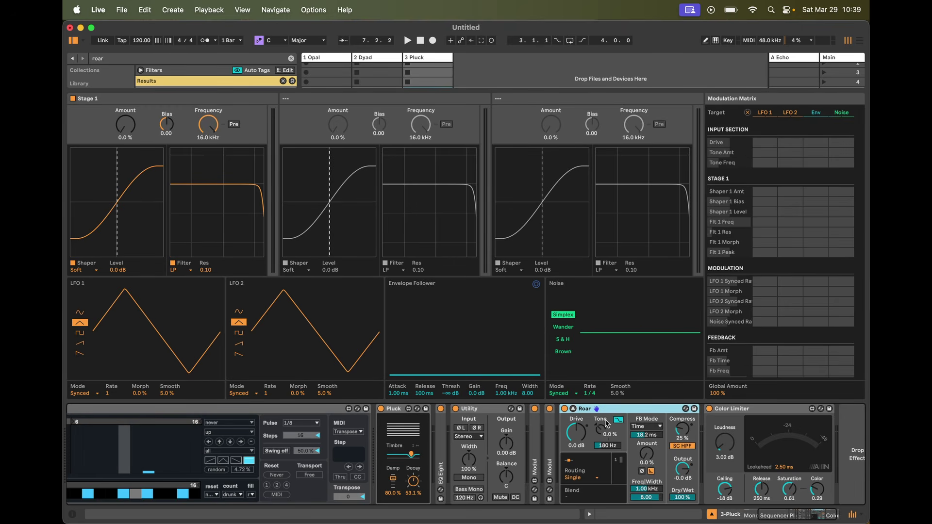
drag(208, 125, 208, 109)
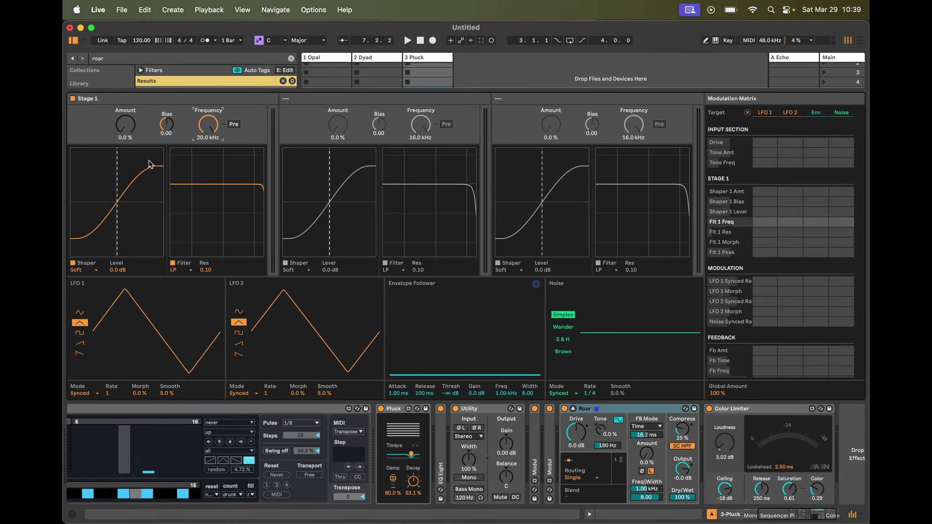
drag(151, 164, 150, 154)
click(82, 270)
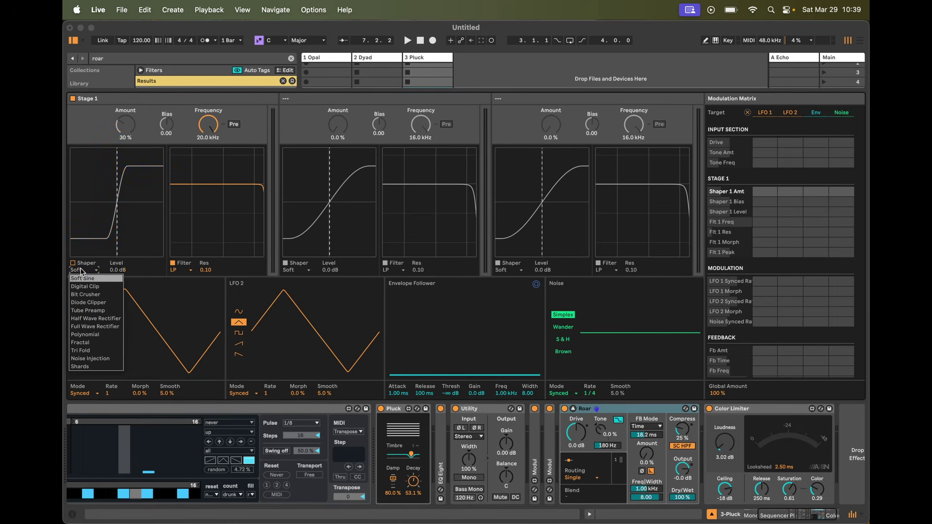
click(83, 294)
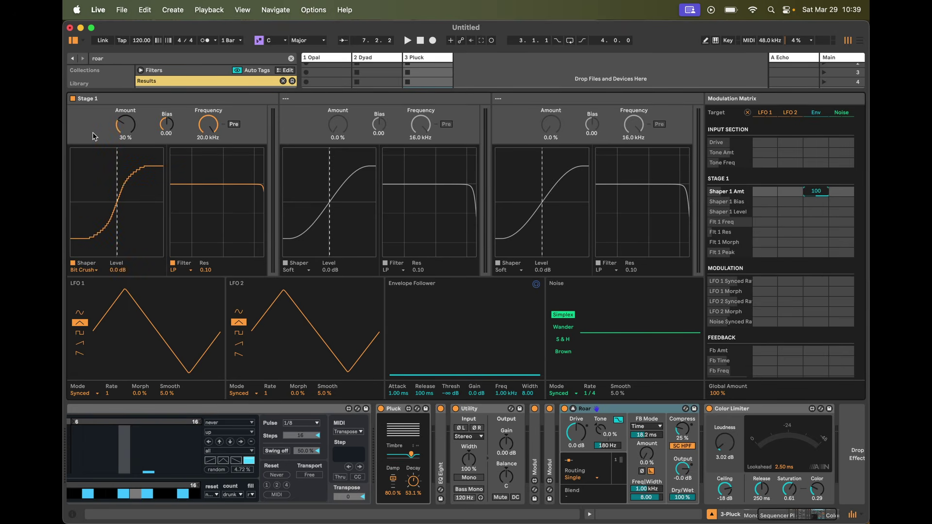
Step: Start playback, collapse Roar's expanded view and solo the Pluck track to hear it alone
key(Delete)
drag(128, 129, 164, 98)
key(space)
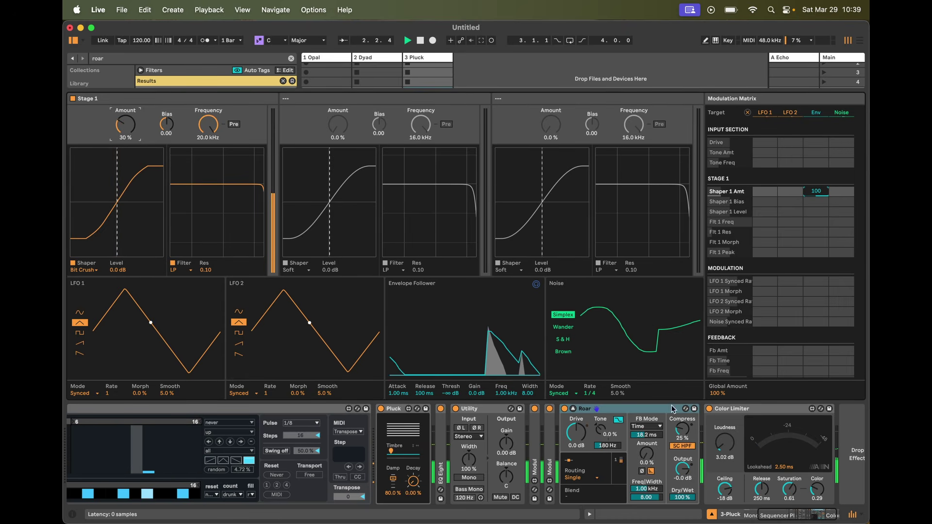
click(573, 410)
click(573, 410)
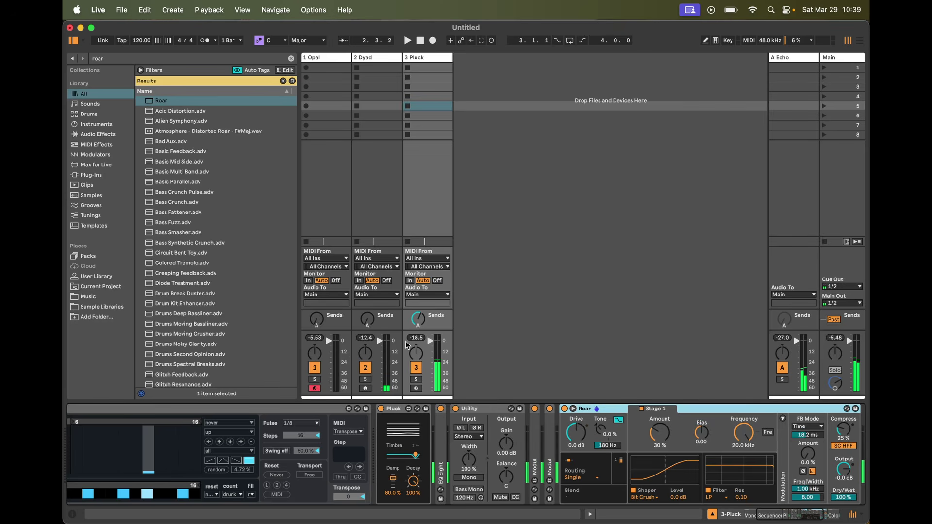
click(413, 378)
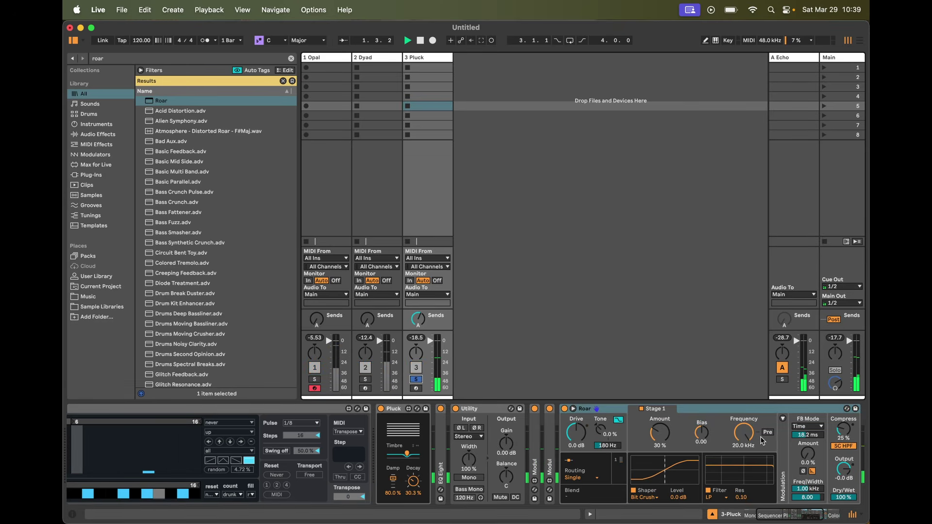
Step: Reopen Roar's expanded view, raise Stage 1's shaper amount to 67% and stop playback
click(573, 411)
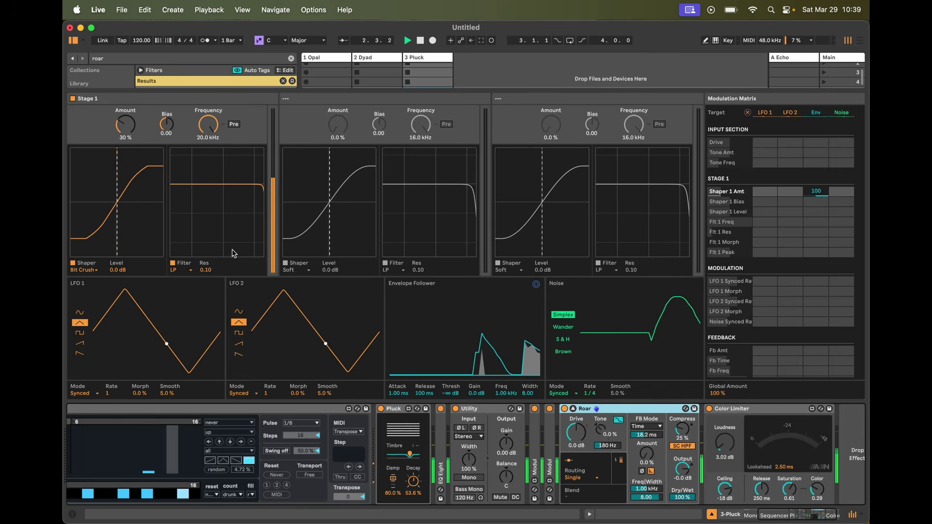
drag(125, 125, 125, 111)
mouse_move(816, 191)
mouse_down()
mouse_move(816, 217)
mouse_move(816, 191)
mouse_up()
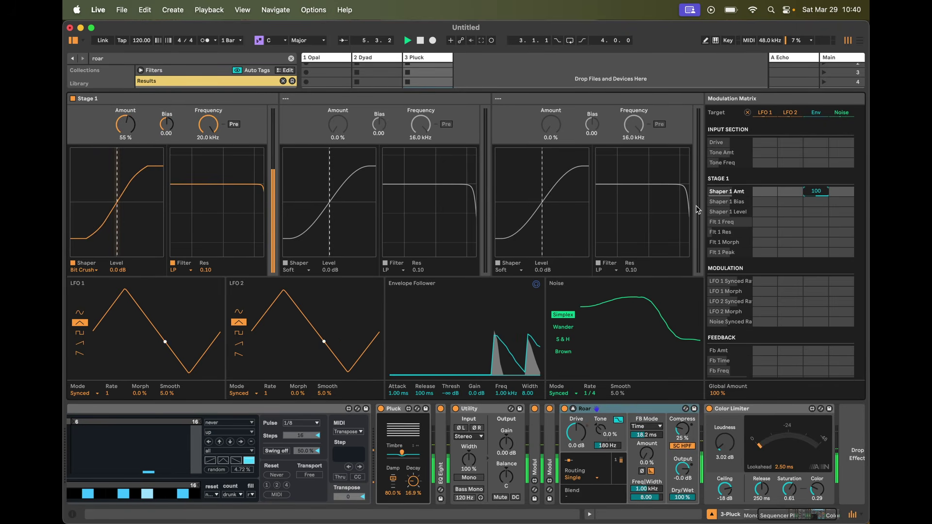
drag(125, 124, 125, 124)
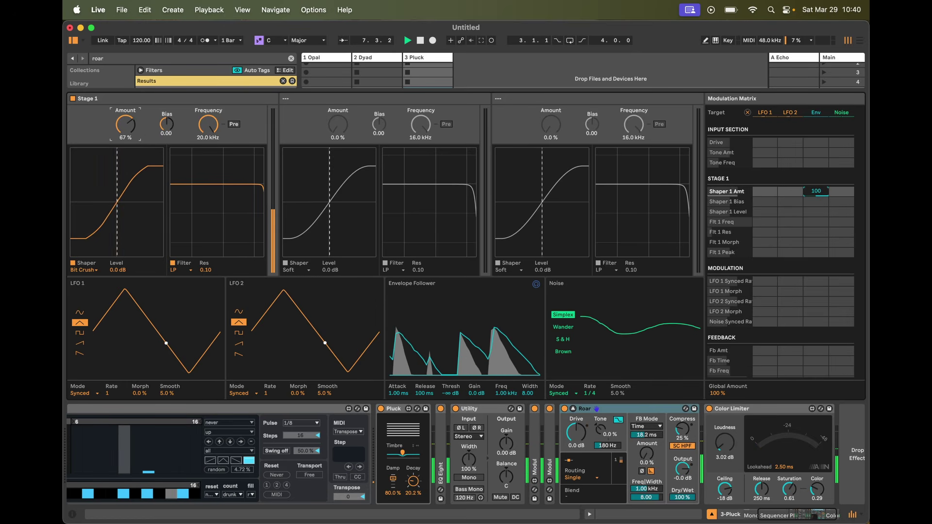
key(space)
Step: Unfold both Modul devices on the Pluck track and audition how they modulate Pluck's Decay
double_click(533, 468)
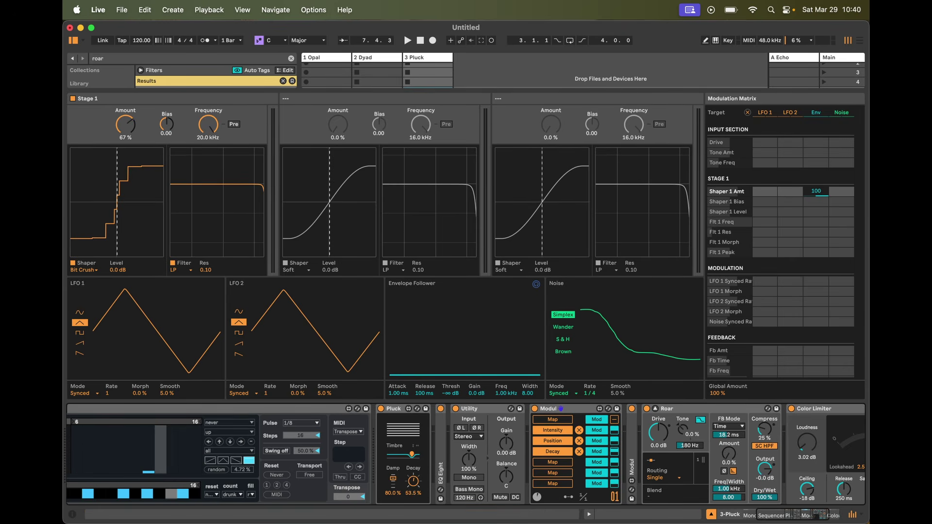
key(space)
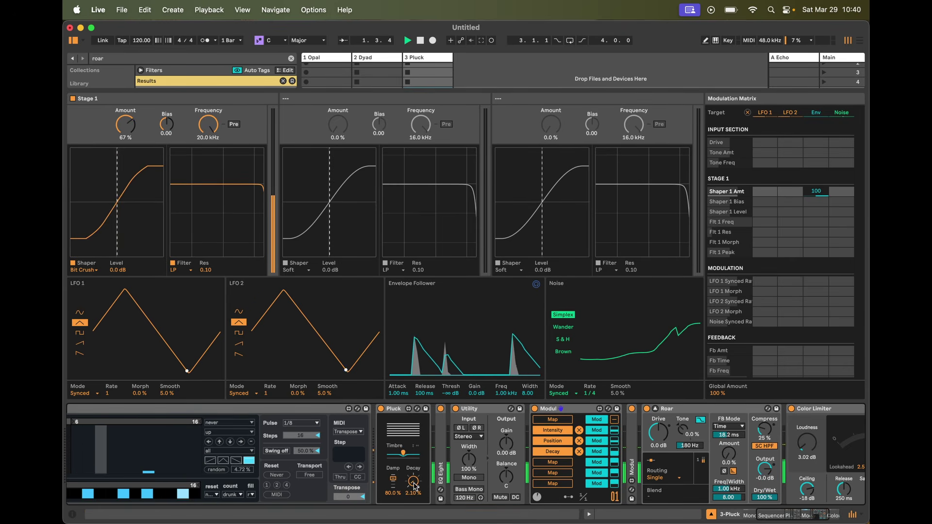
key(space)
double_click(635, 427)
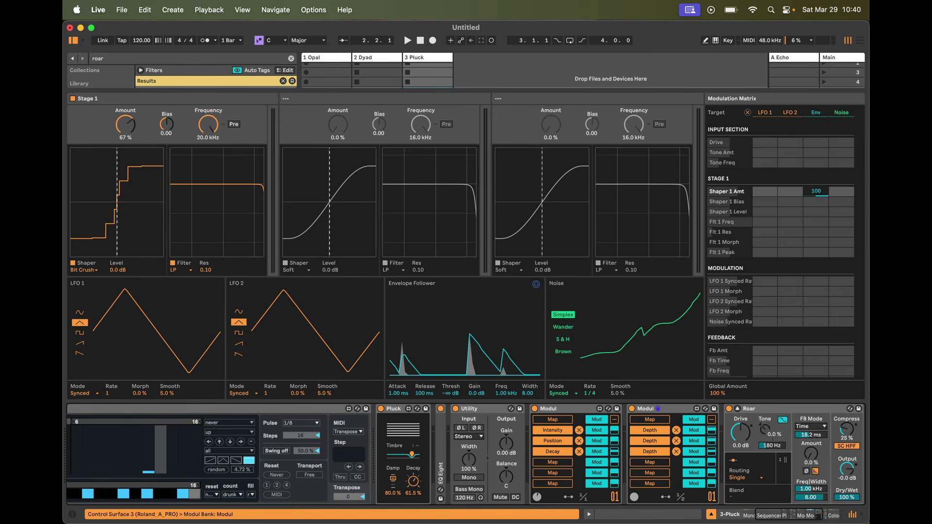
key(space)
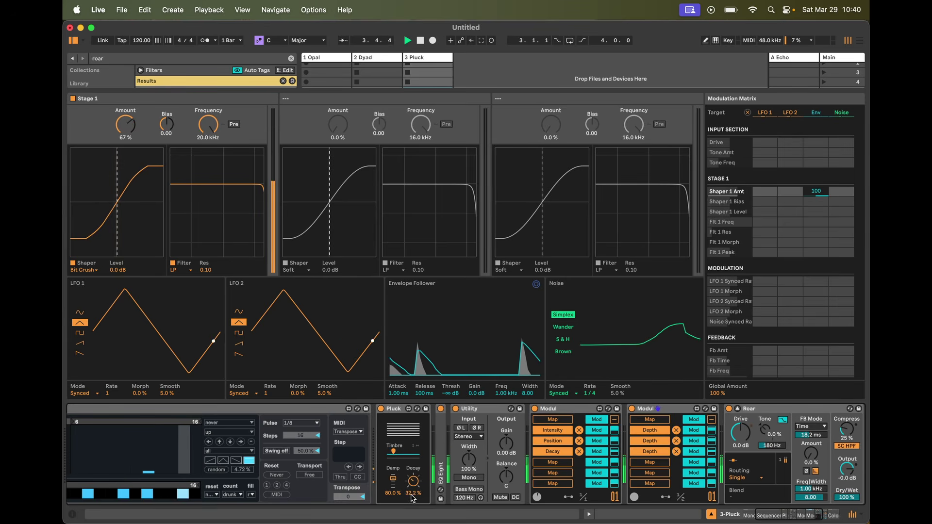
key(space)
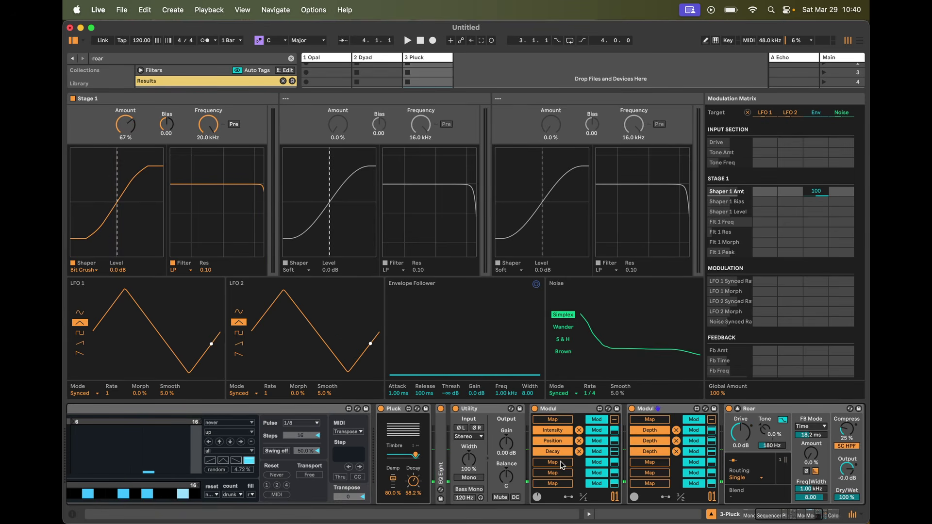
Step: Map the first Modul's fourth slot to Roar's Stage 1 filter frequency in Remote mode and start playback
click(526, 466)
click(214, 129)
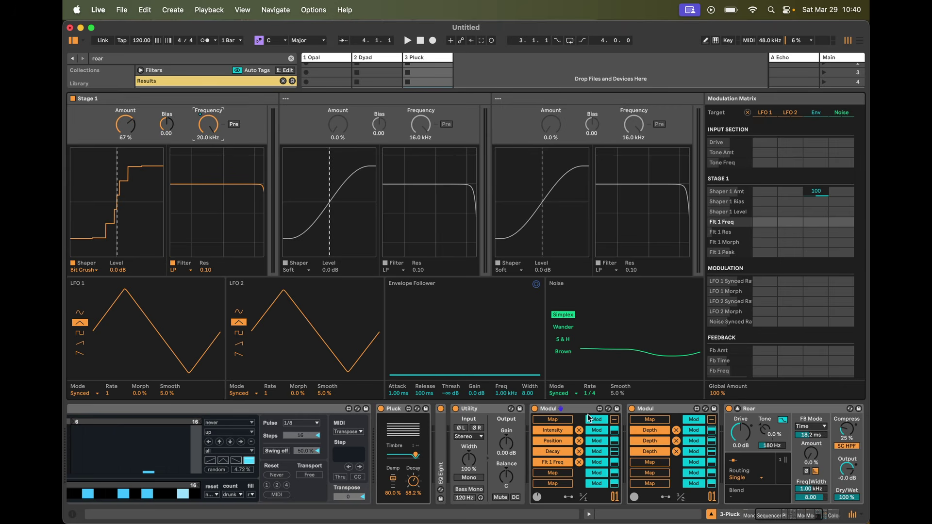
click(597, 464)
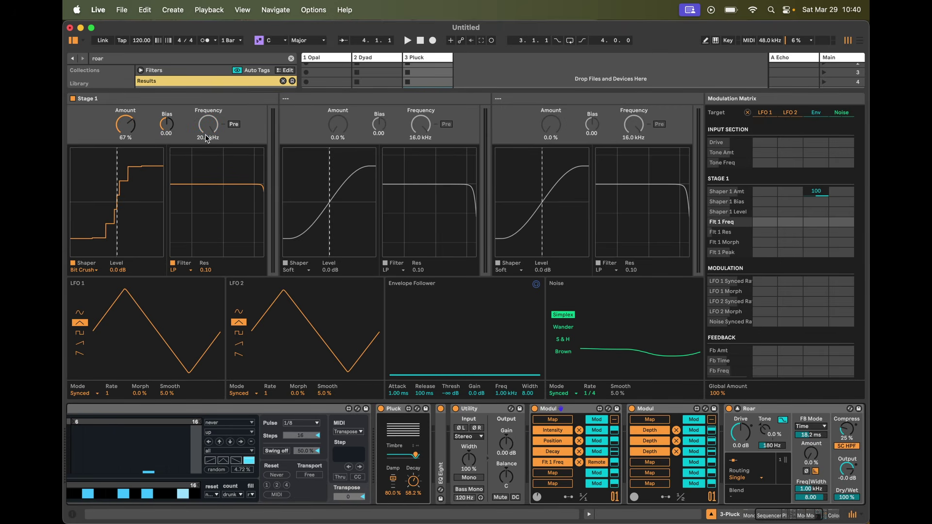
key(space)
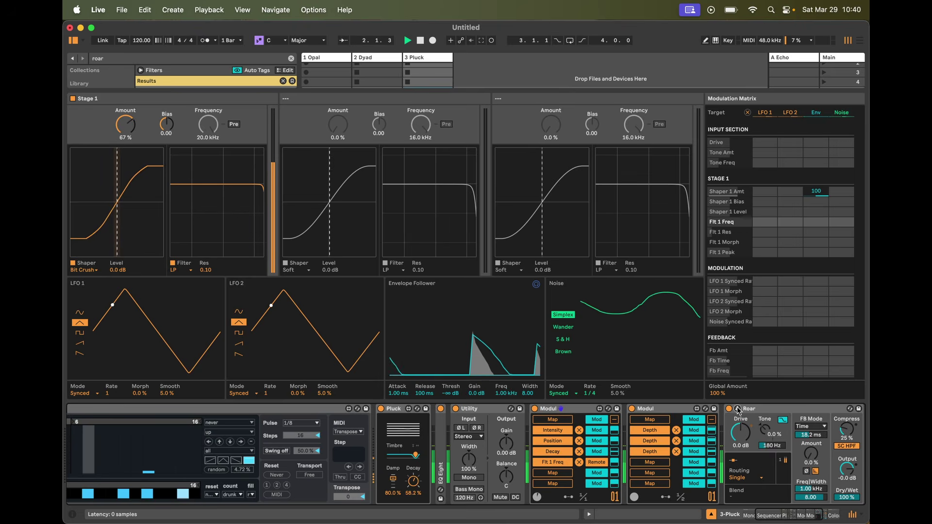
Step: Collapse Roar's expanded view, unsolo Pluck and set its Mono Sequencer's Pulse to 1/4
click(738, 409)
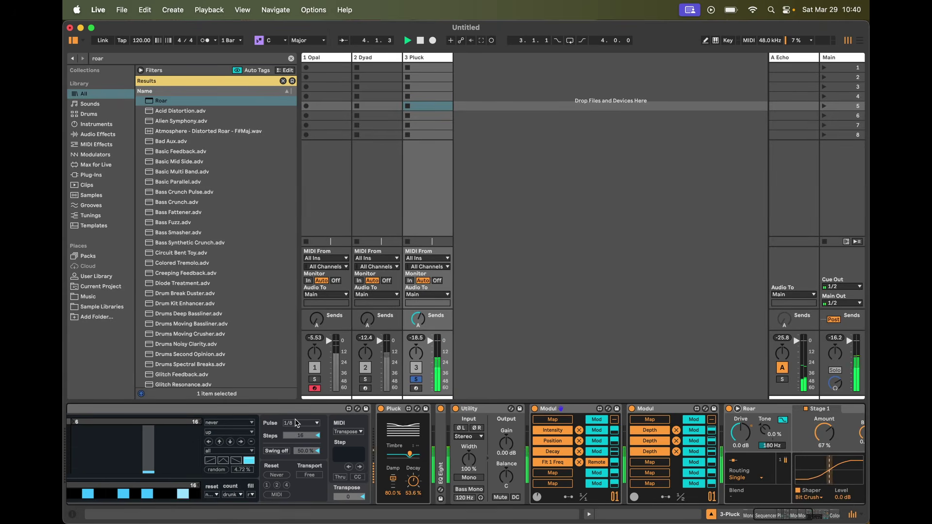
click(416, 379)
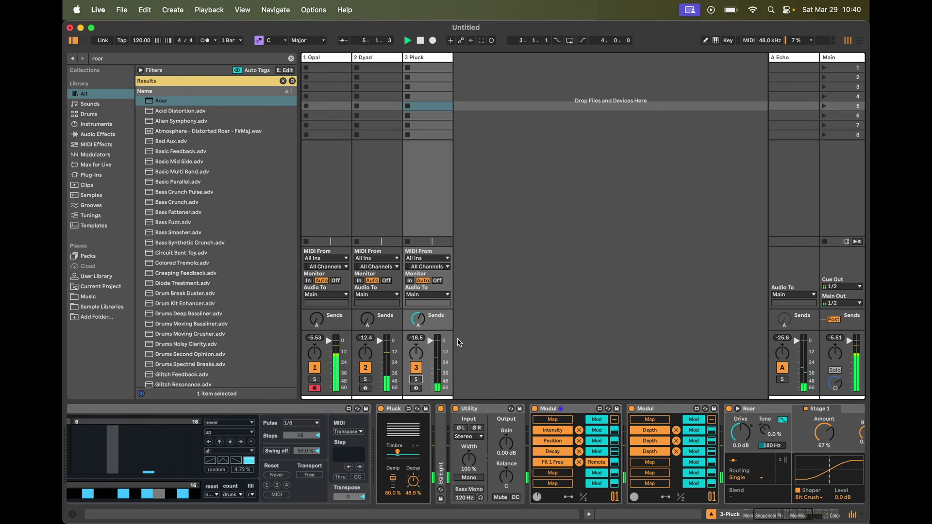
click(306, 422)
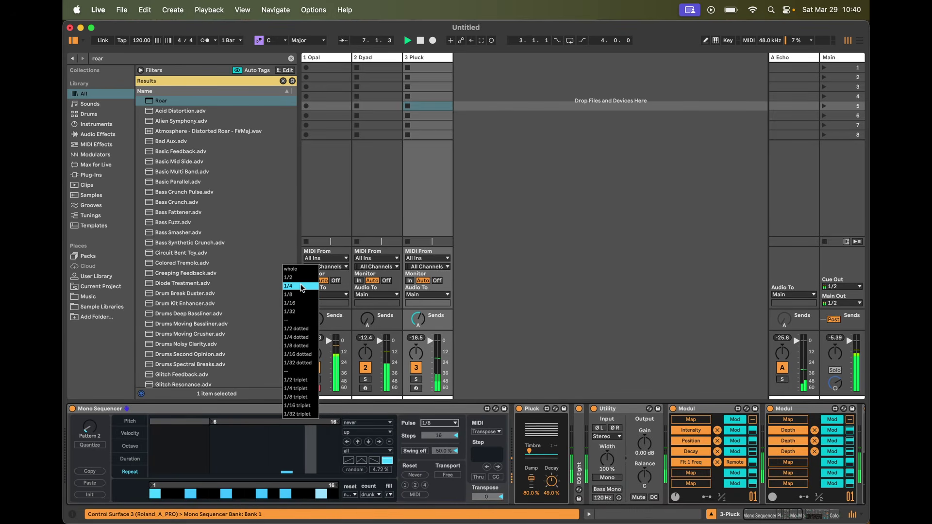
click(300, 286)
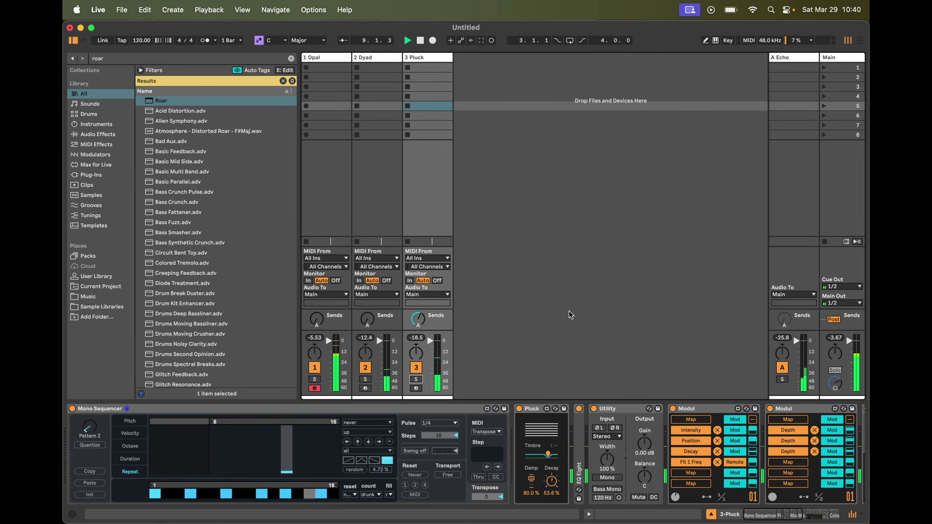
Step: Open the Dyad editor on the Dyad track and set the first voice's trigger lane rate to 1/4
click(382, 59)
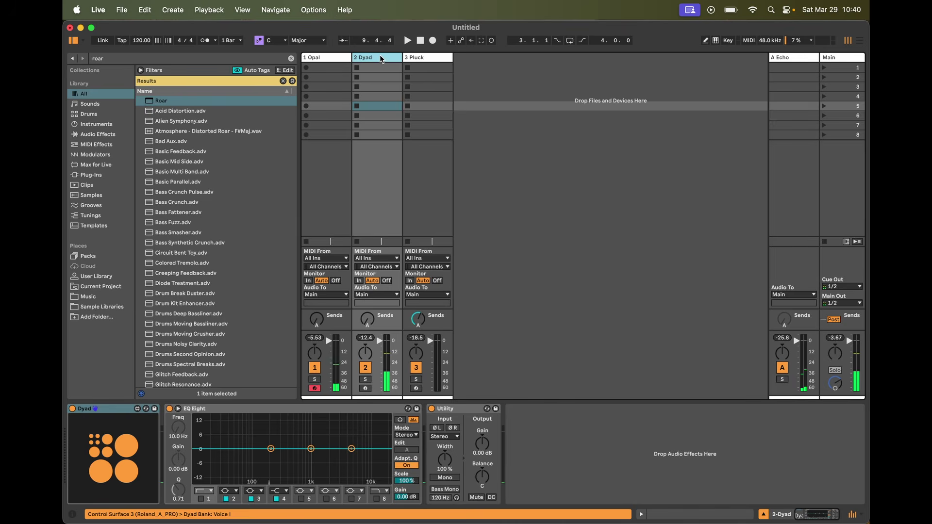
click(443, 58)
click(369, 62)
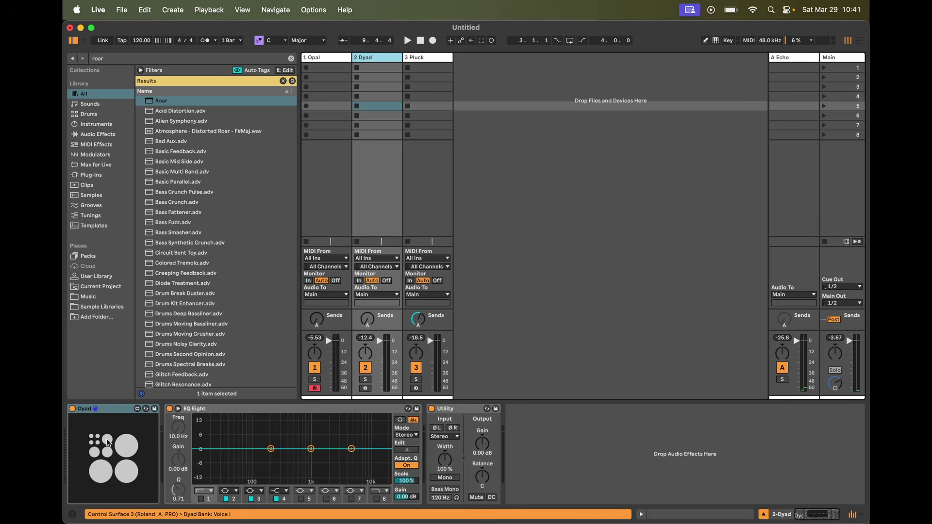
click(113, 459)
click(646, 207)
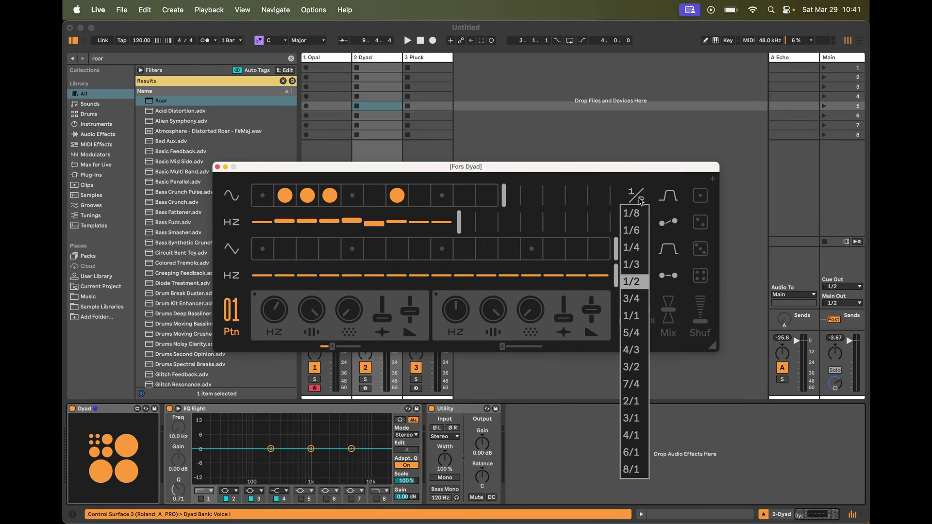
click(629, 227)
Step: Play the set to hear Dyad's slower trigger rate, stop playback and close the Dyad editor
drag(556, 168, 677, 112)
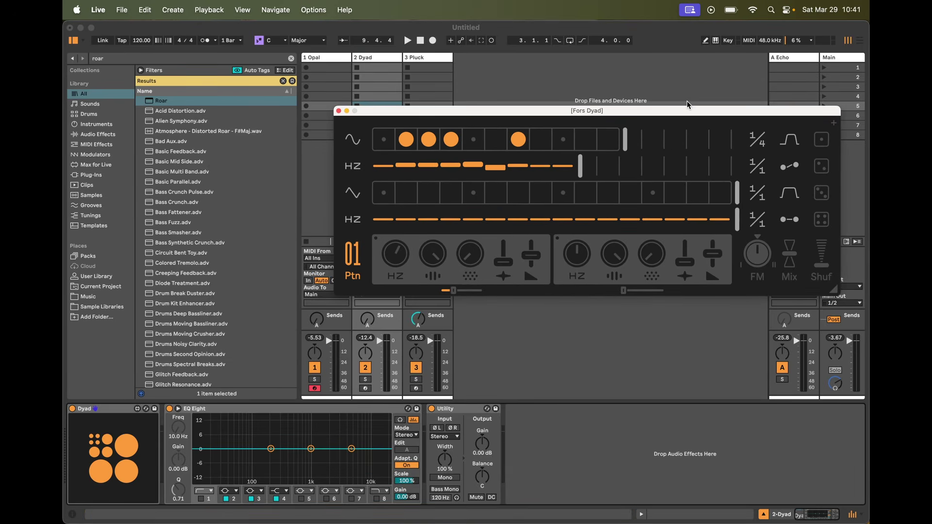
key(space)
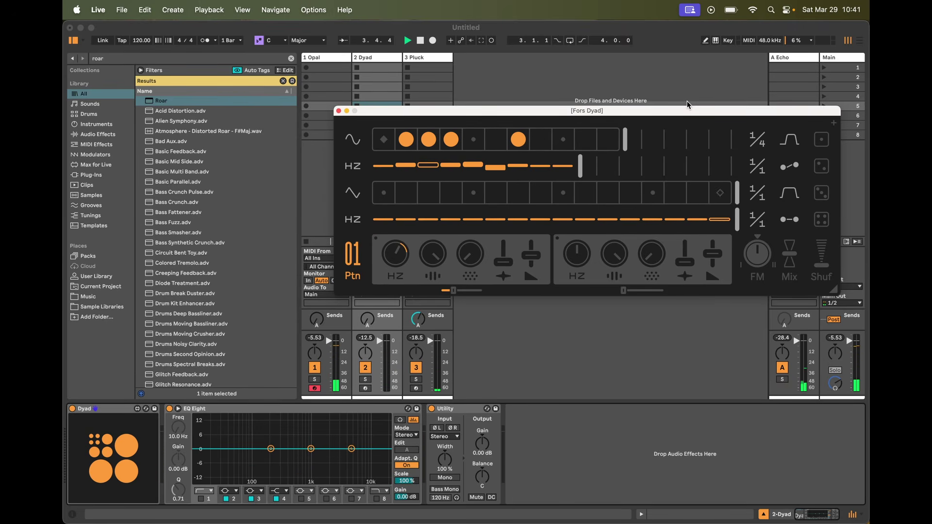
key(space)
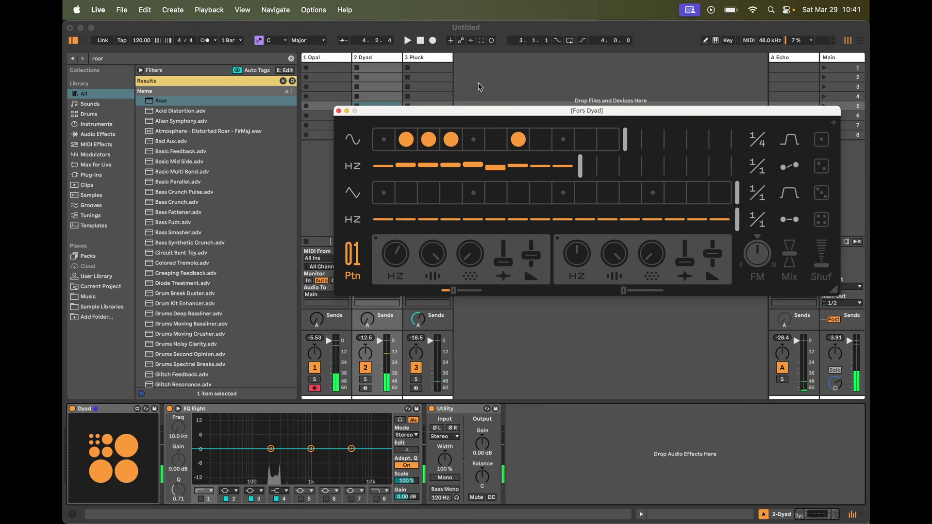
click(339, 111)
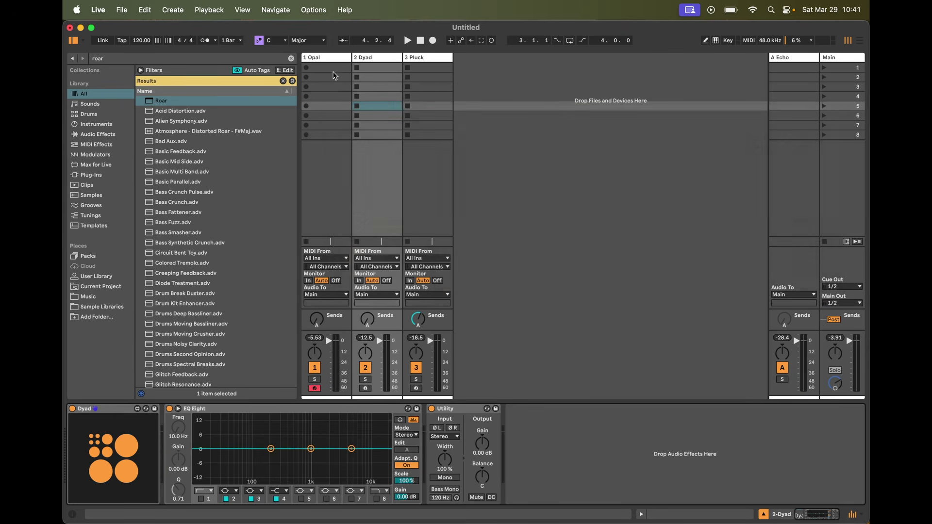
Step: Open the Opal editor on the Opal track and switch to Pattern 2
click(329, 62)
click(422, 59)
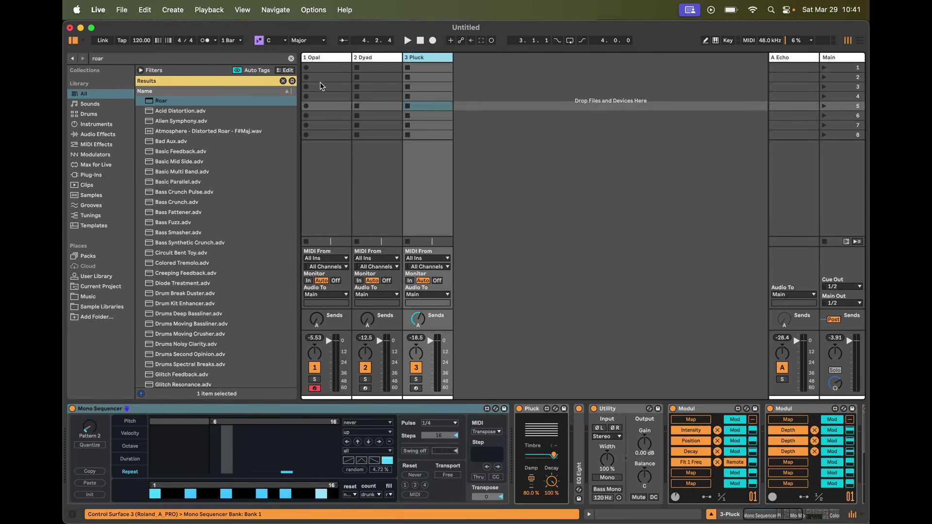
click(320, 58)
click(127, 422)
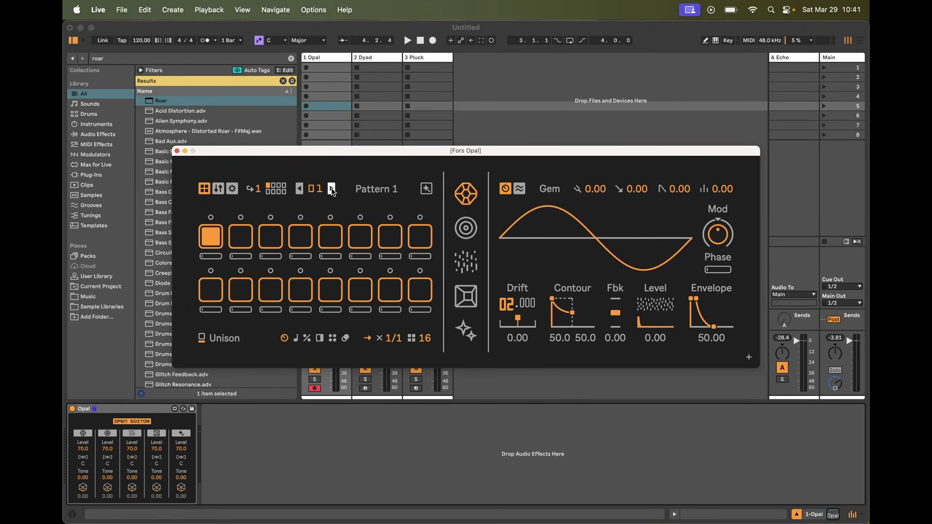
click(332, 190)
Step: During playback, program Gem hits on steps 1, 4 and 7 of Pattern 2 and raise Mod depth slightly
key(space)
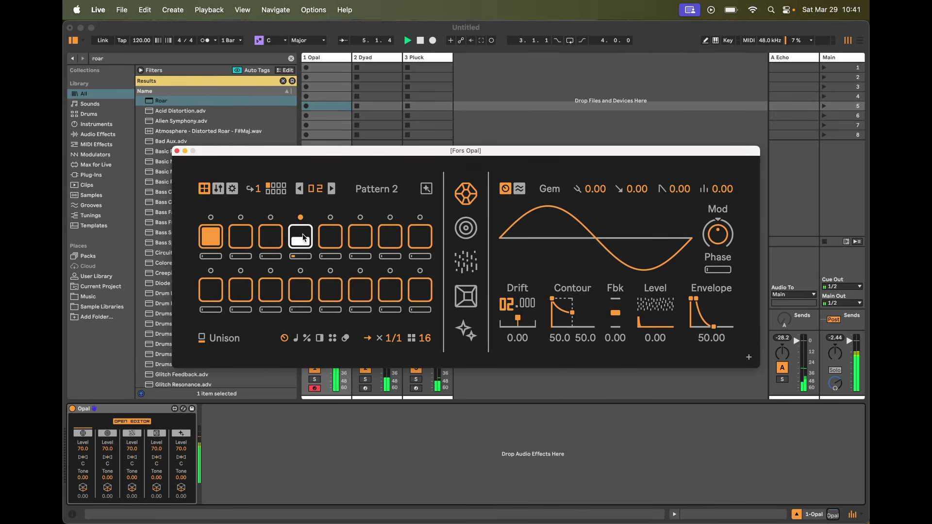
click(713, 236)
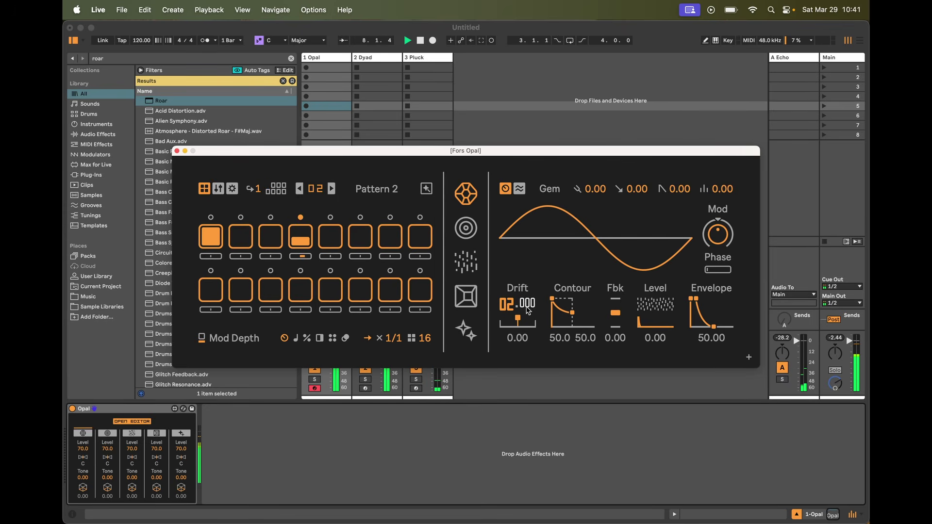
click(388, 239)
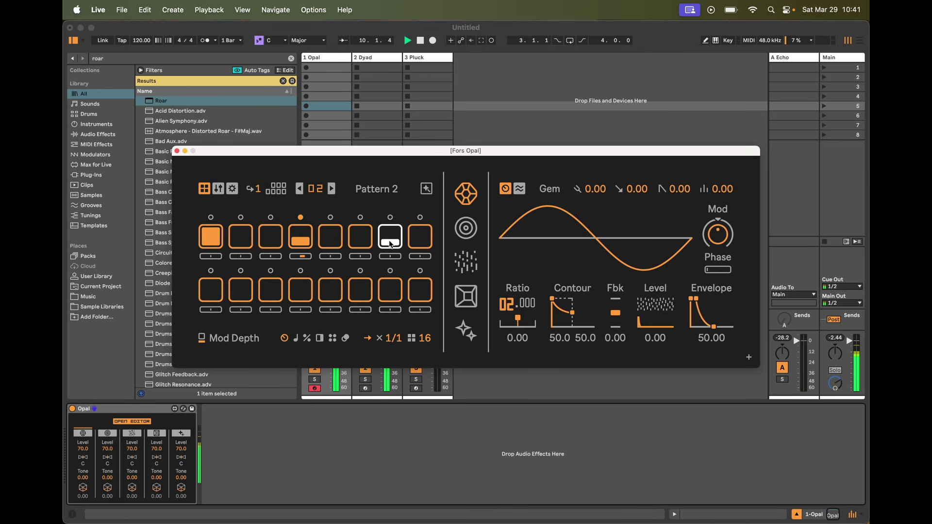
drag(717, 234, 717, 241)
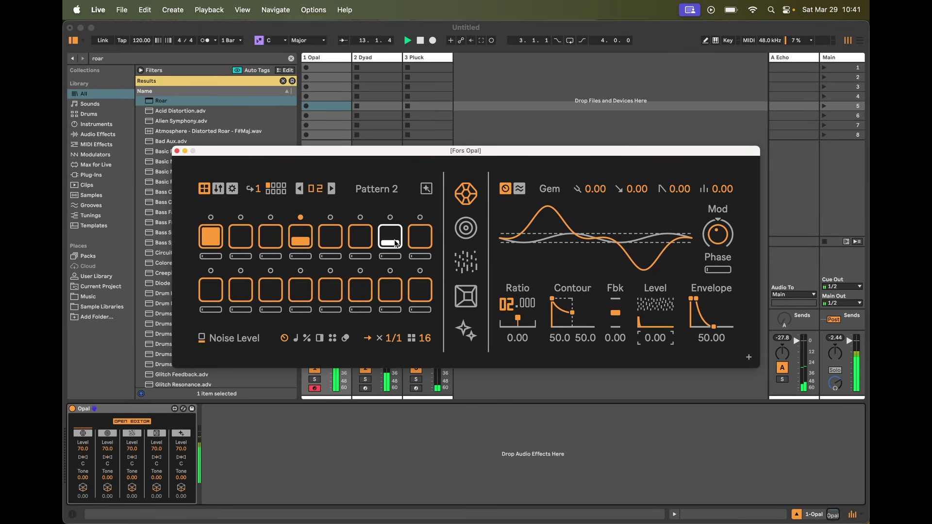
Step: Add a noise-level modulation to step 7 of the Gem pattern and set Gem's Noise to 40.16
drag(391, 255, 394, 255)
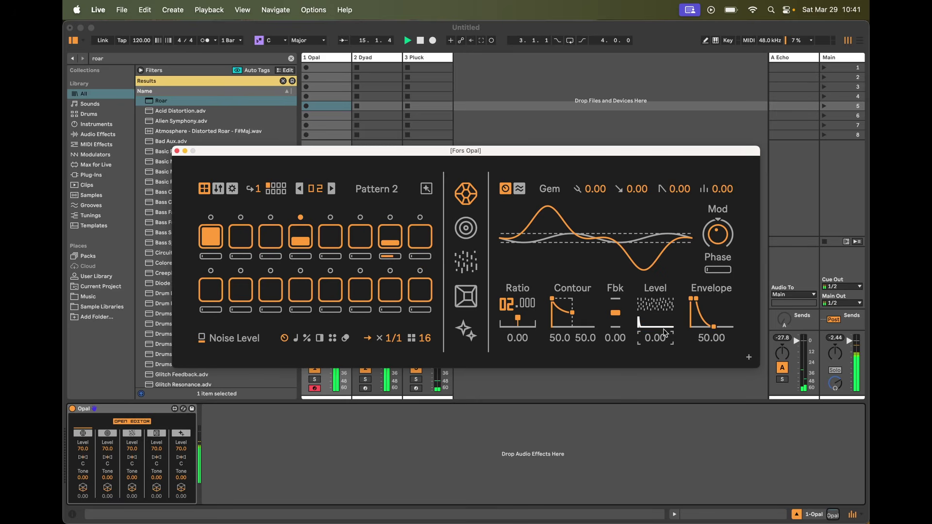
drag(659, 338, 659, 320)
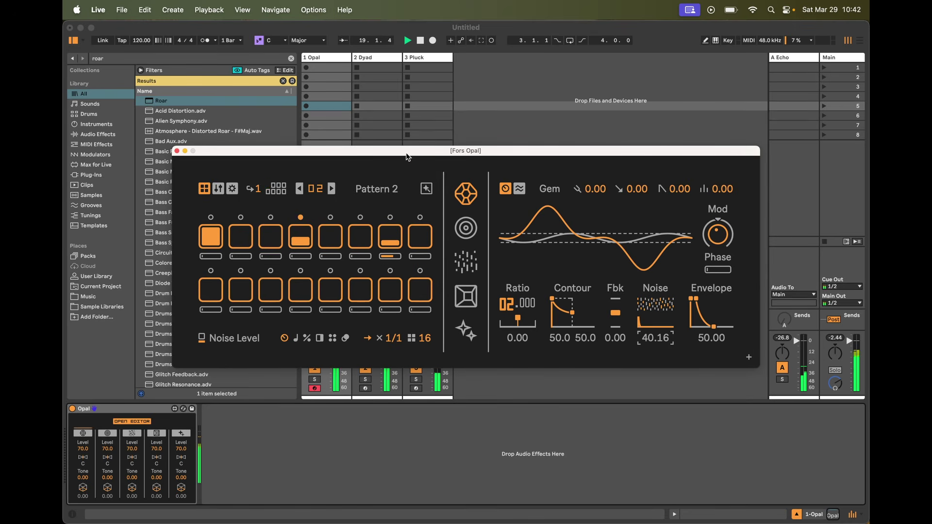
Step: Set the Gem voice's envelope release to 42.13 and raise its Mod Phase slightly
mouse_move(409, 150)
mouse_down()
mouse_move(560, 146)
mouse_move(426, 144)
mouse_up()
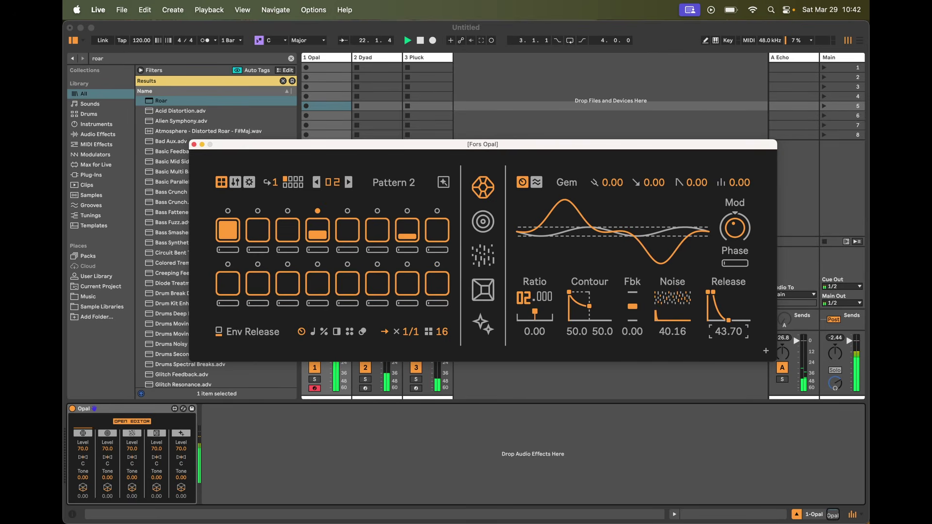
drag(737, 333, 736, 336)
drag(731, 268, 731, 255)
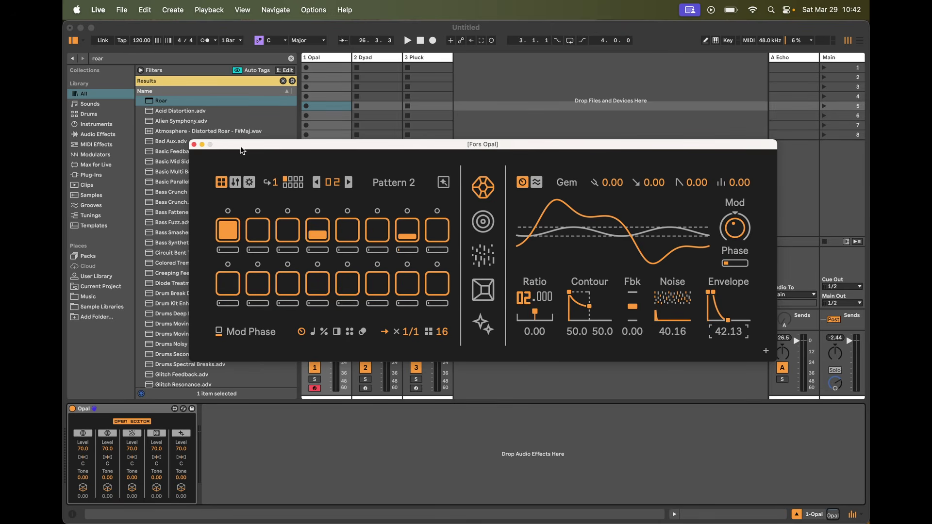
Step: Move the Opal editor window aside and close it
drag(280, 146, 349, 143)
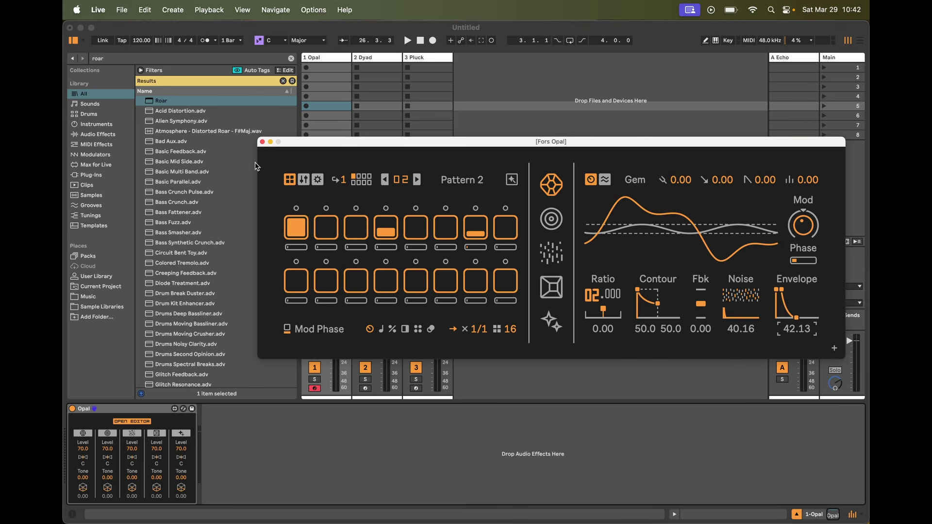
drag(264, 141, 232, 140)
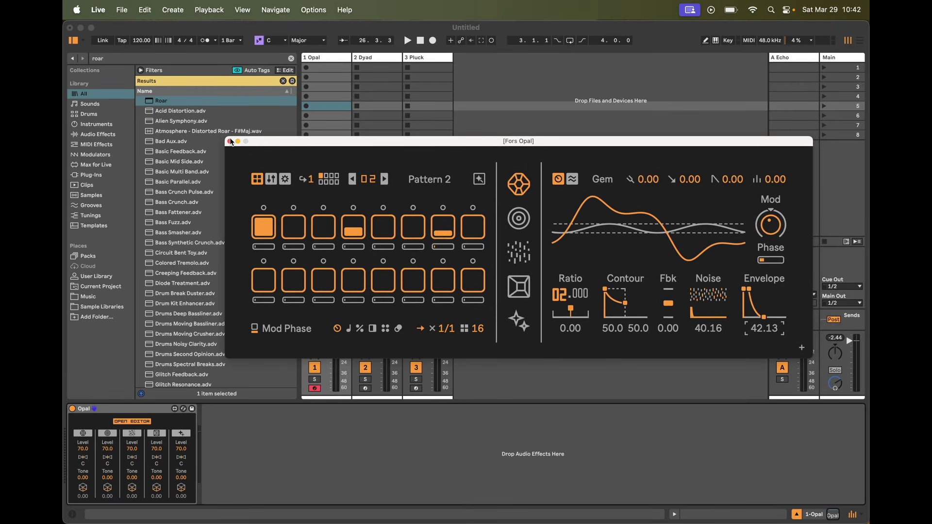
click(230, 141)
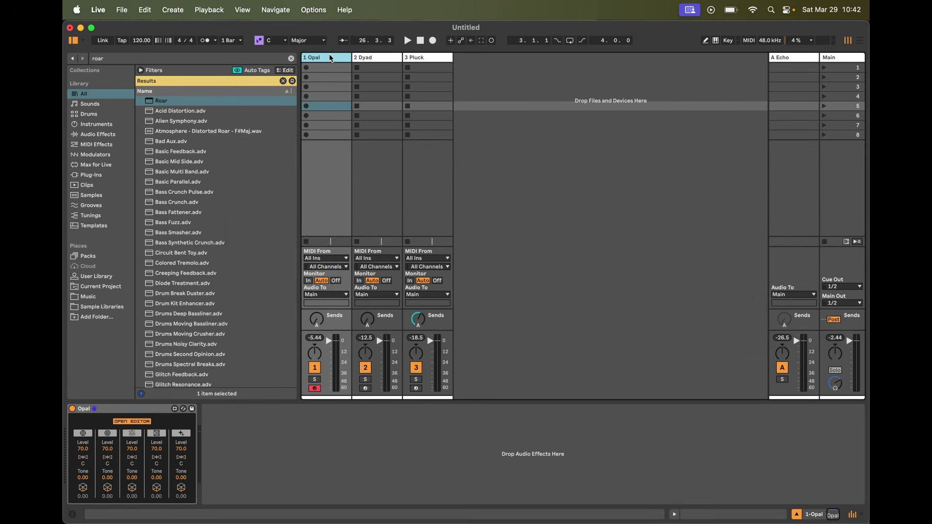
Step: Add a new MIDI track after the Pluck track and load the Chiral instrument onto it
click(373, 58)
click(421, 58)
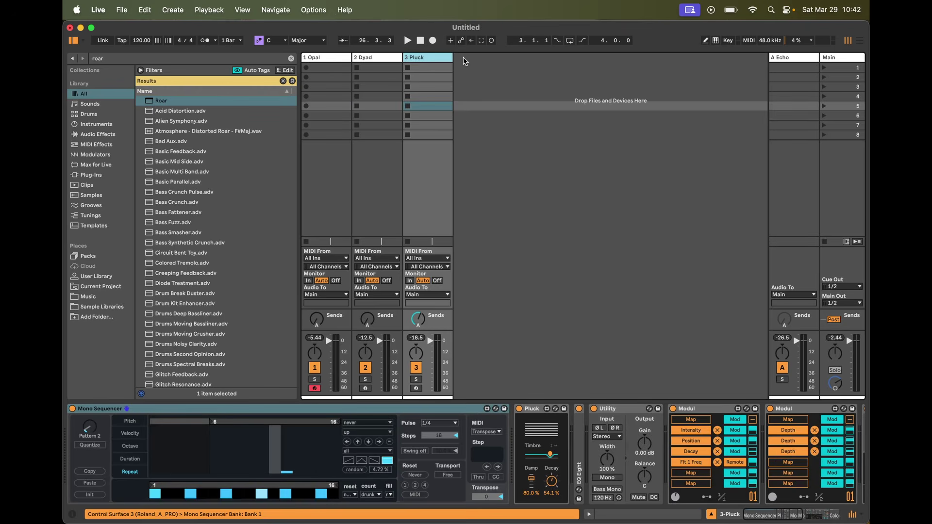
key(super+shift+t)
key(super+f)
text(ld)
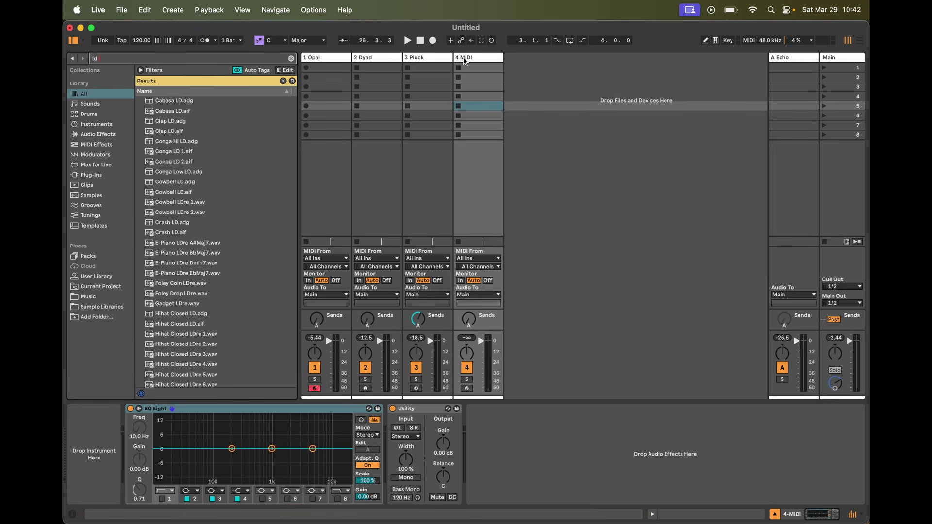
key(super+f)
text(chiral)
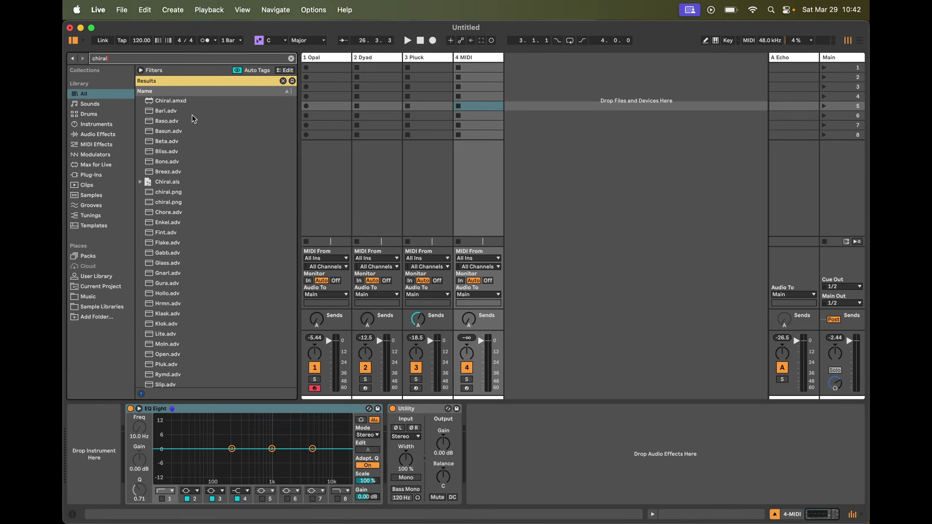
drag(160, 102, 448, 76)
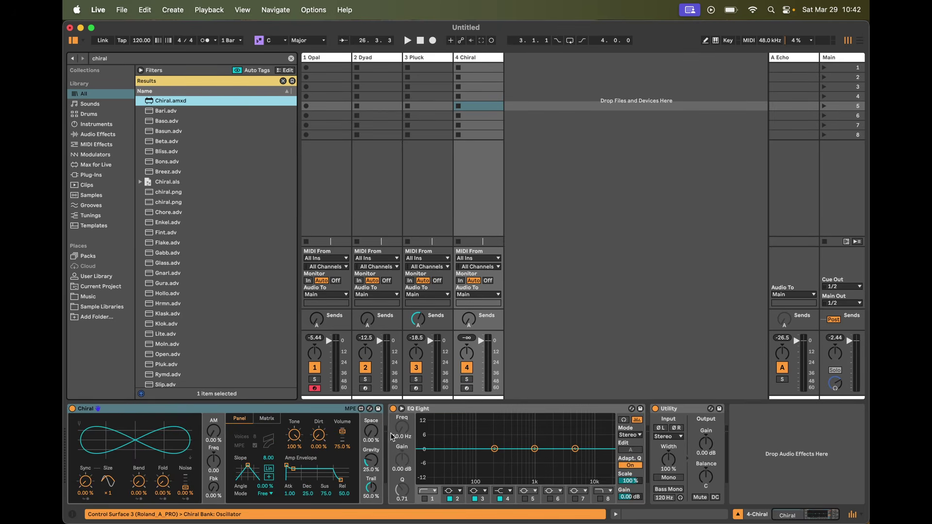
Step: Set Chiral's Space to 58.3 % and AM to 45.7 %, lower its volume, and set attack 85, decay 93 and sustain 96.5
drag(378, 435, 378, 403)
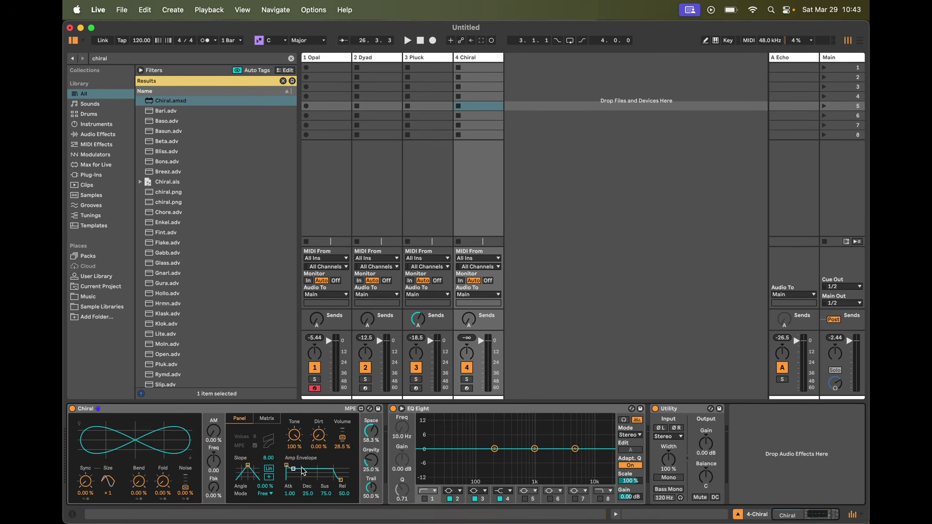
mouse_move(303, 471)
mouse_down()
mouse_move(315, 466)
mouse_move(299, 464)
mouse_up()
Step: Create a MIDI clip in the Chiral track's first slot and set its scale to C Dorian
double_click(495, 67)
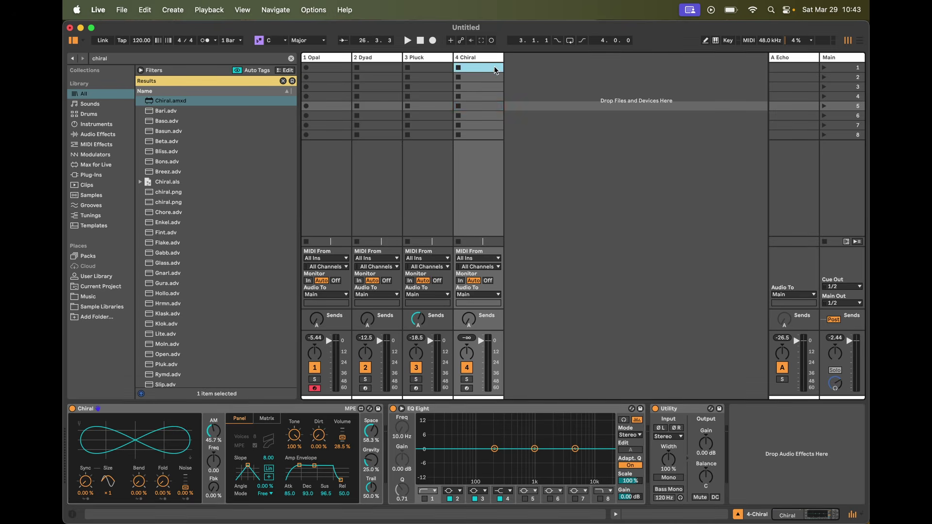
click(431, 59)
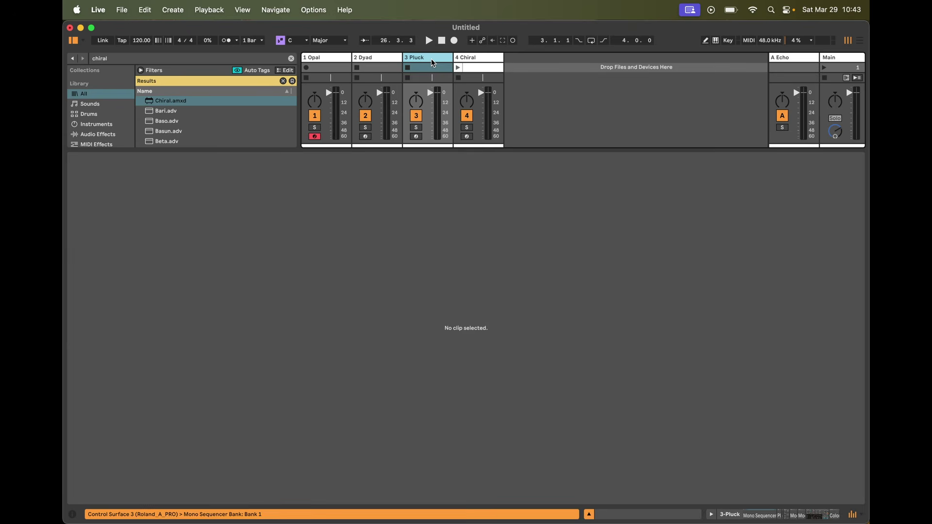
click(383, 60)
click(328, 58)
click(384, 58)
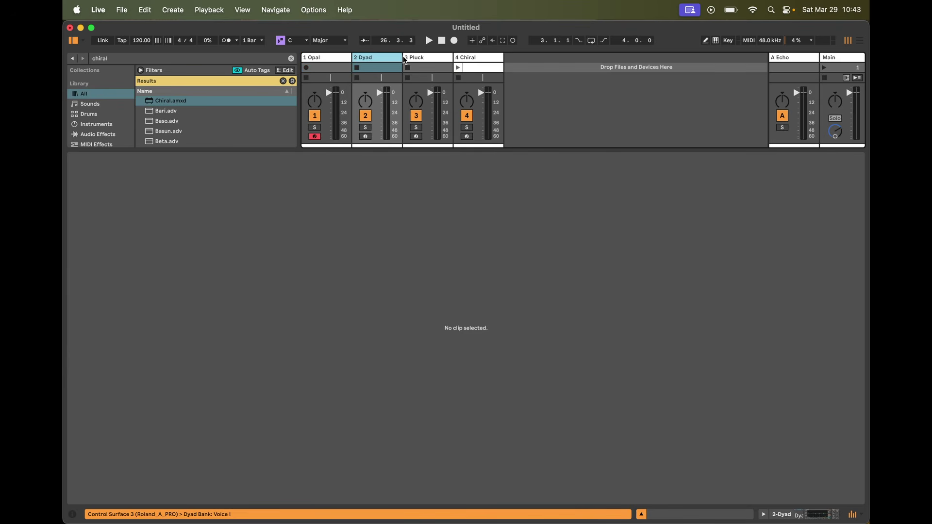
click(427, 58)
click(486, 67)
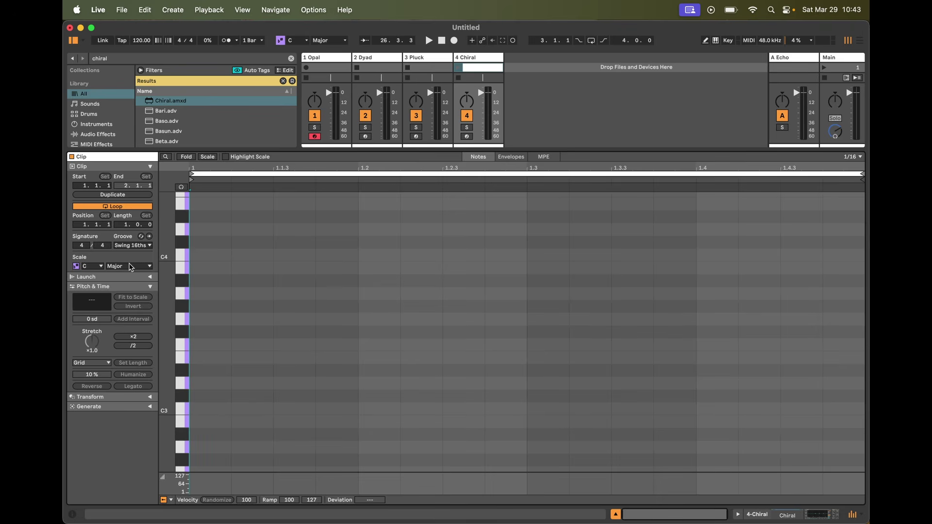
click(131, 267)
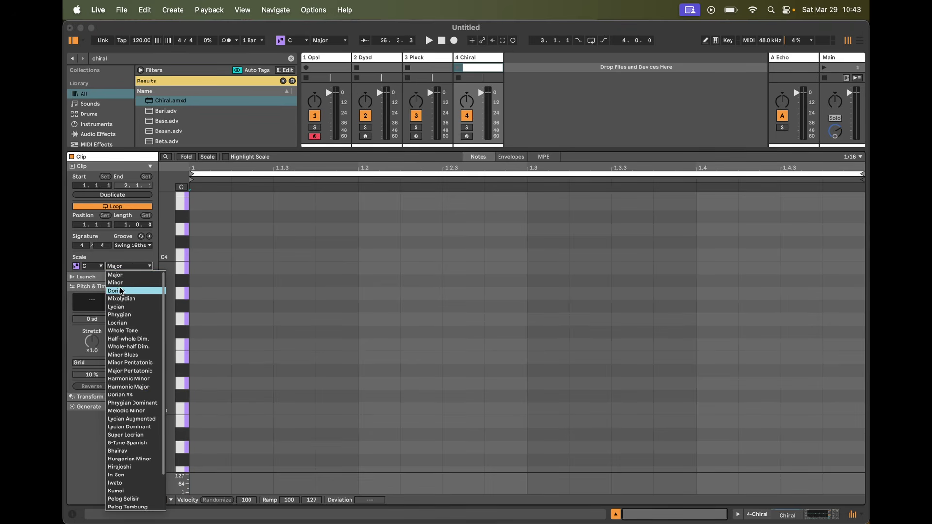
click(122, 291)
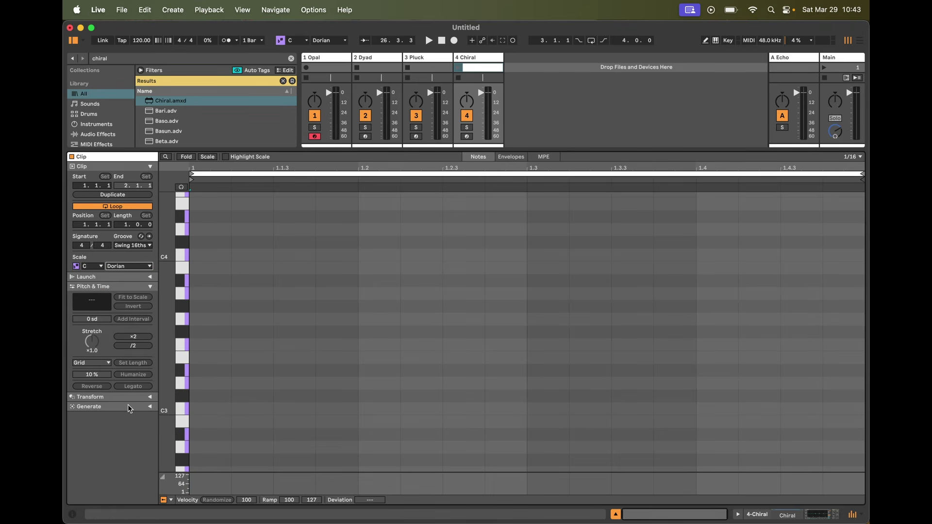
Step: Extend the Chiral clip's loop to 16 bars and fill it with four chords using the Stacks generator
click(149, 406)
click(130, 410)
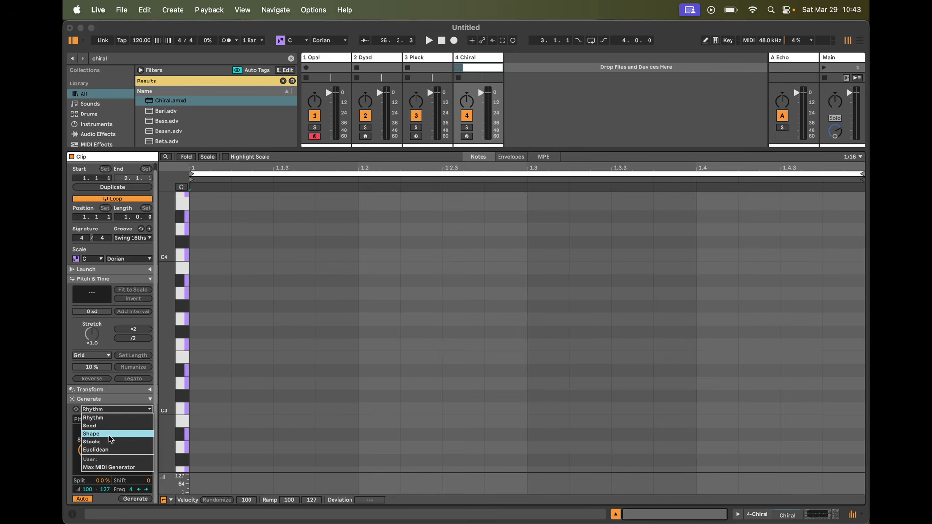
click(111, 441)
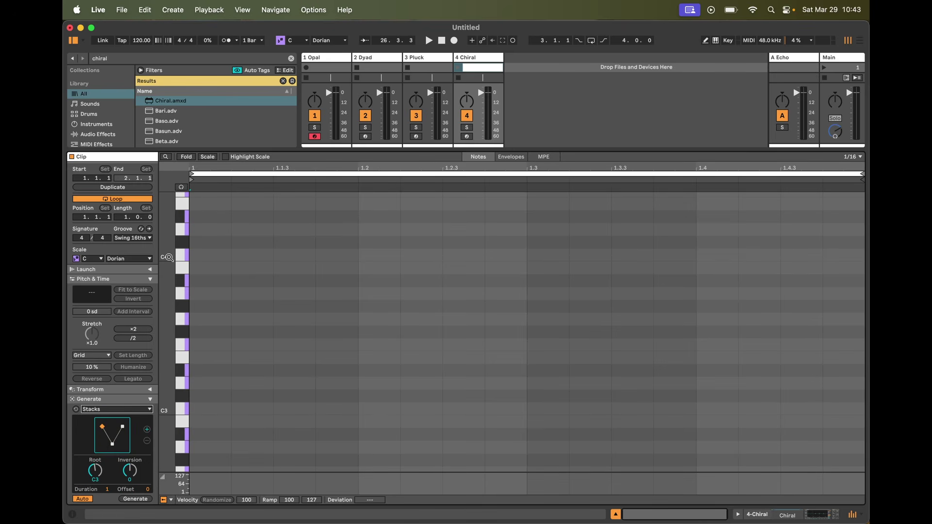
drag(118, 221, 118, 192)
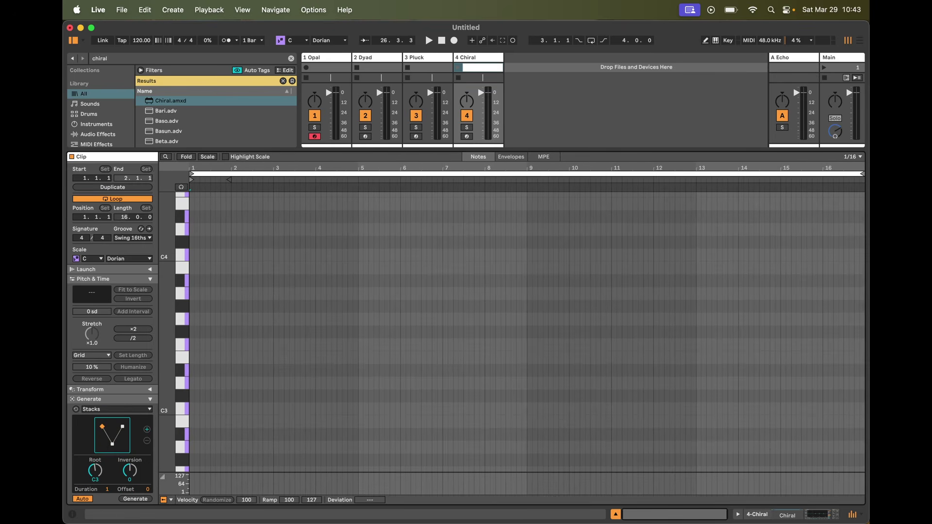
click(147, 429)
click(147, 430)
click(147, 430)
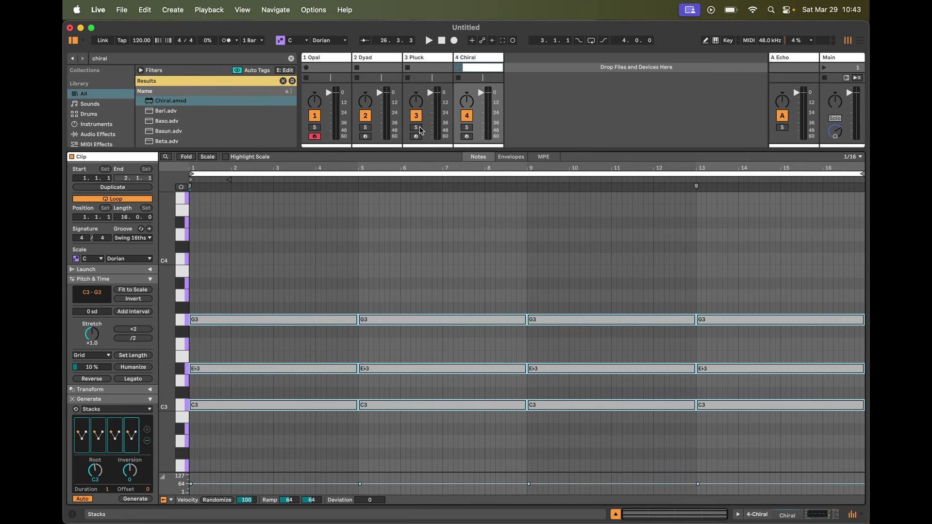
Step: Launch the Chiral clip and set the second Stacks chord to root G3 with inversion -1
click(854, 517)
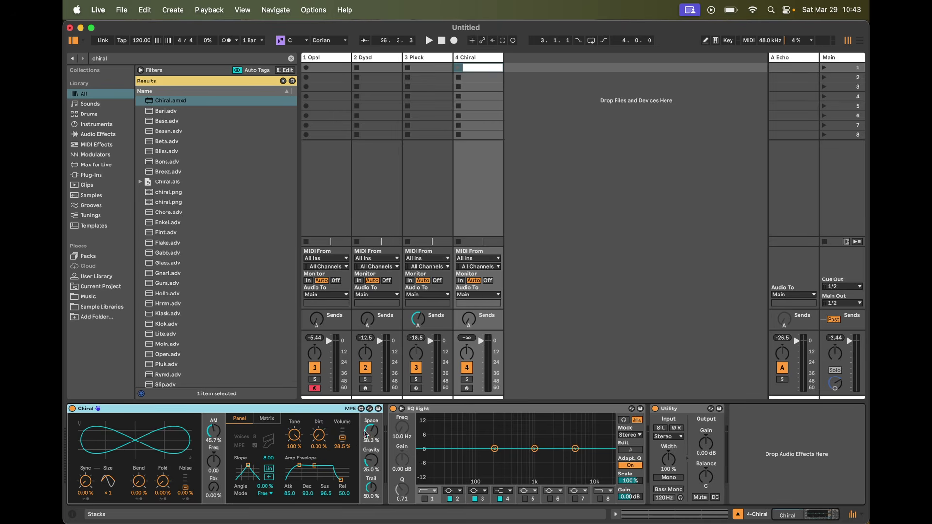
click(472, 58)
double_click(472, 70)
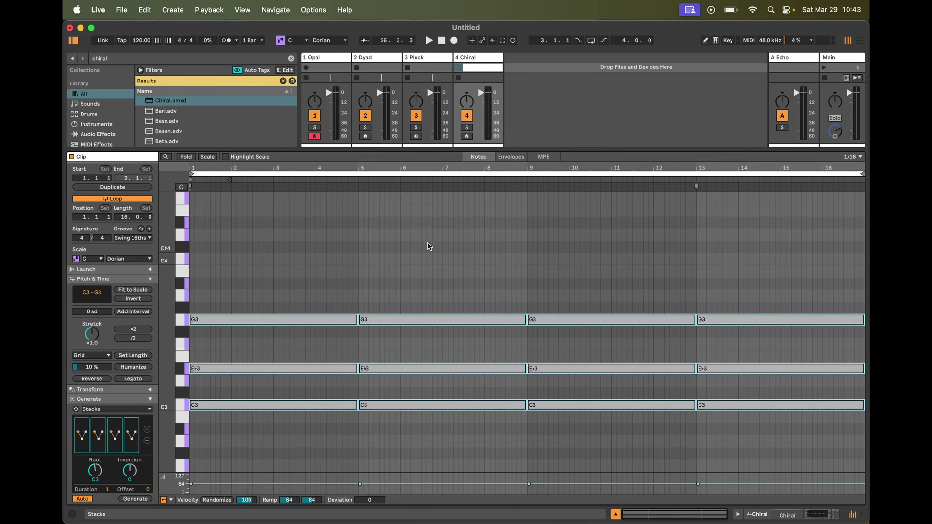
key(Return)
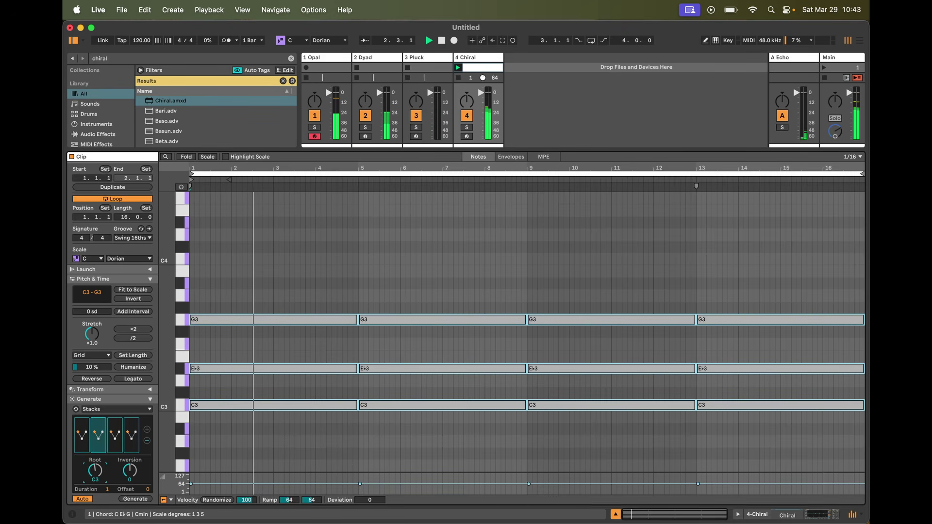
drag(95, 471, 95, 459)
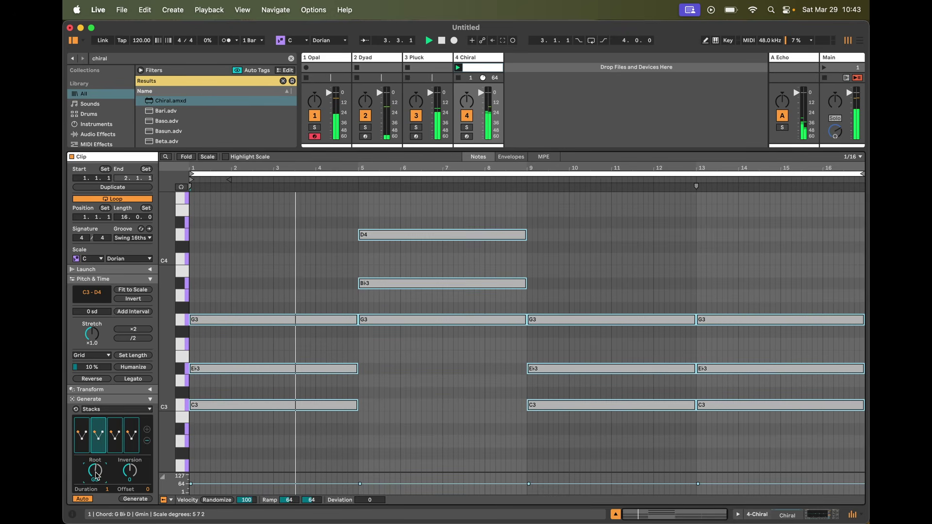
drag(129, 471, 129, 478)
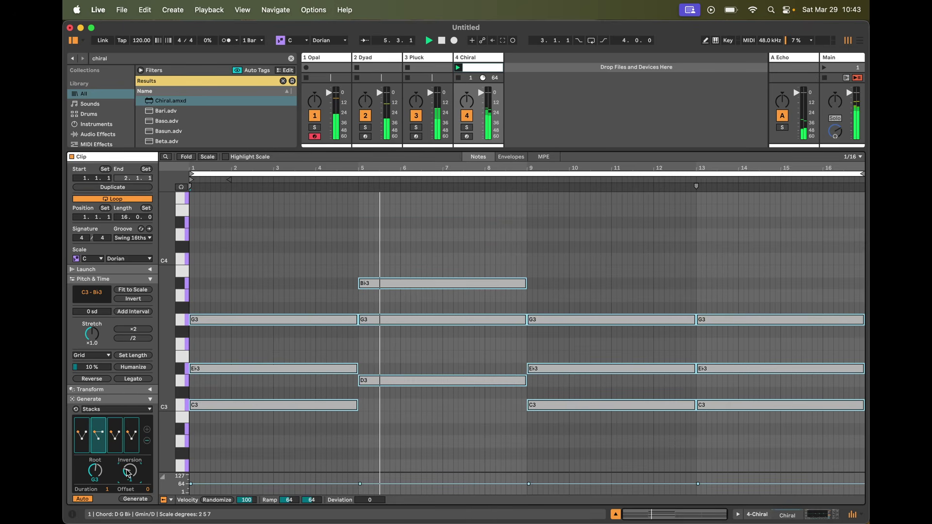
Step: Set the fourth Stacks chord to root F2 with inversion 1
click(123, 435)
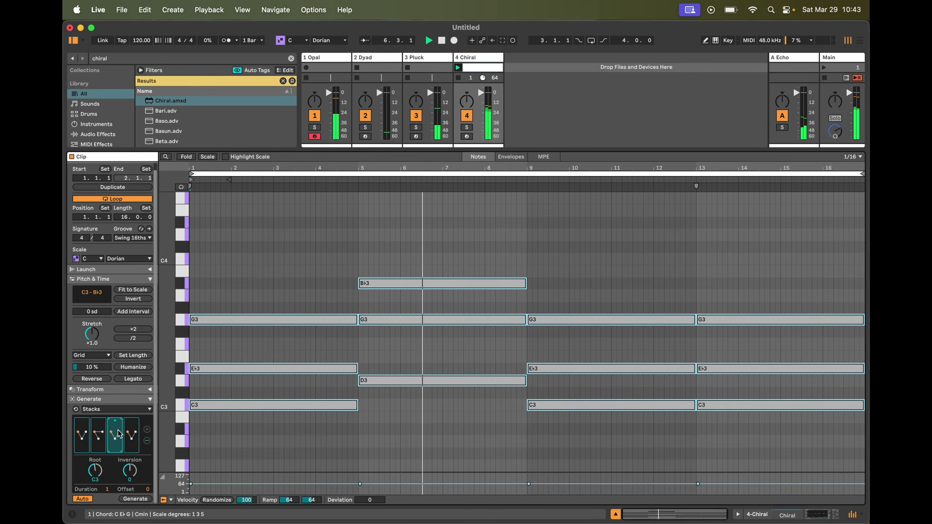
click(132, 435)
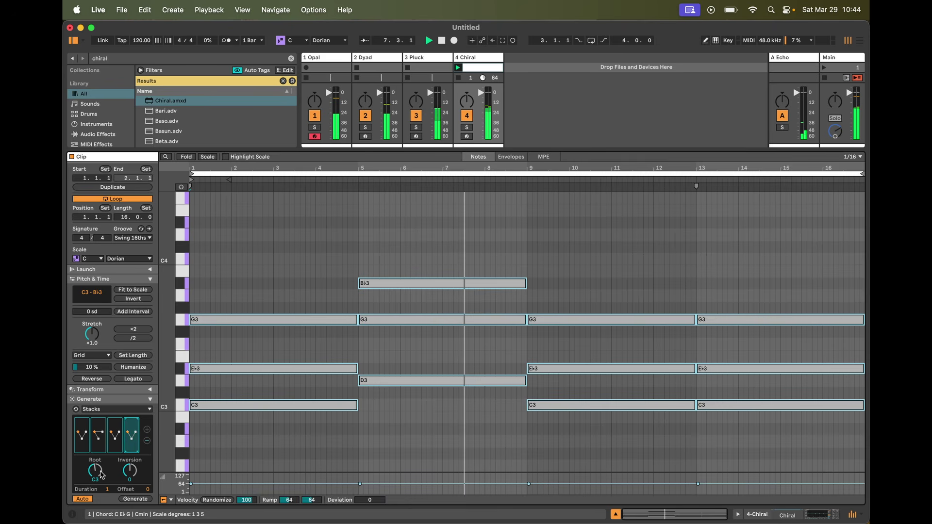
drag(95, 470, 95, 483)
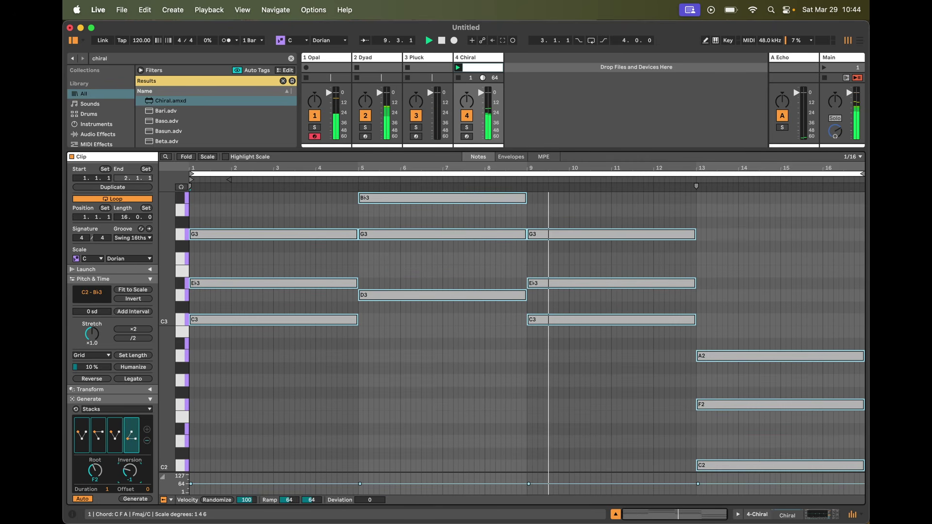
drag(130, 469, 130, 467)
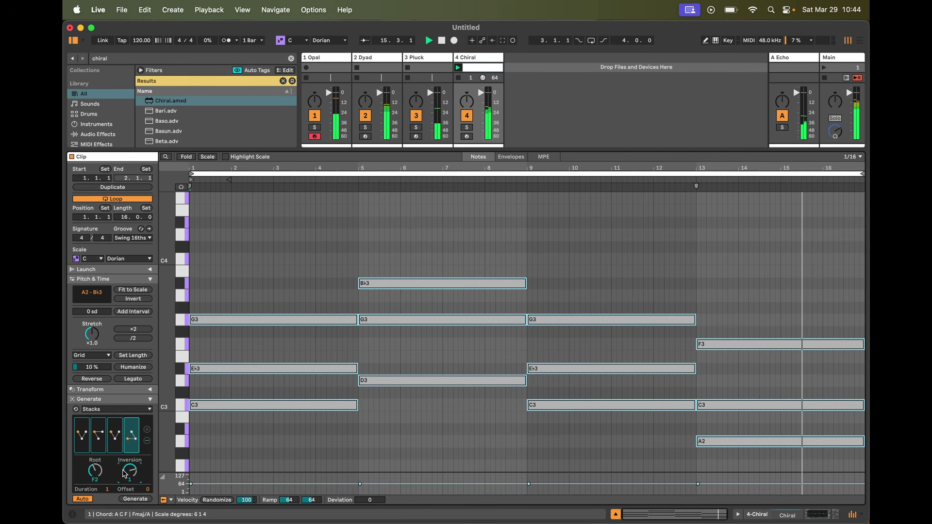
Step: Enable band 1 of the Chiral track's EQ Eight as a low cut at 68.1 Hz with Q 0.82
click(802, 516)
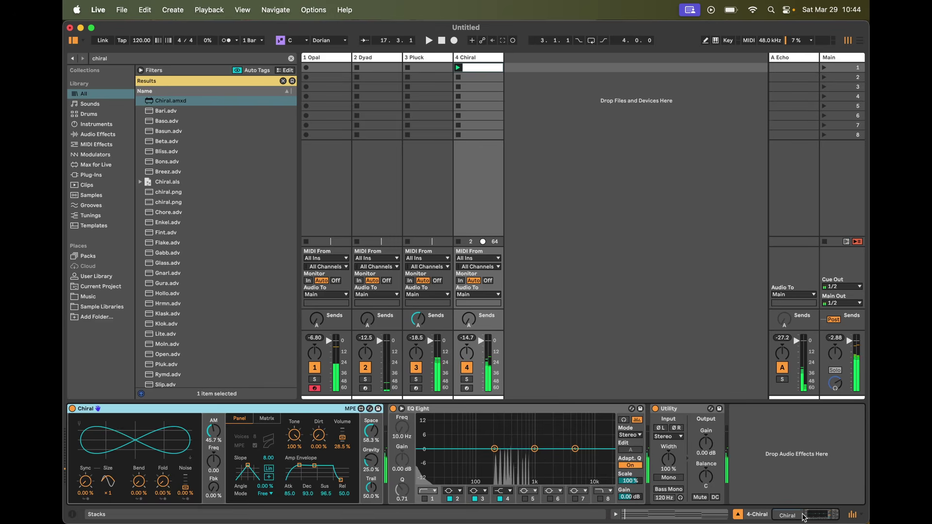
click(427, 499)
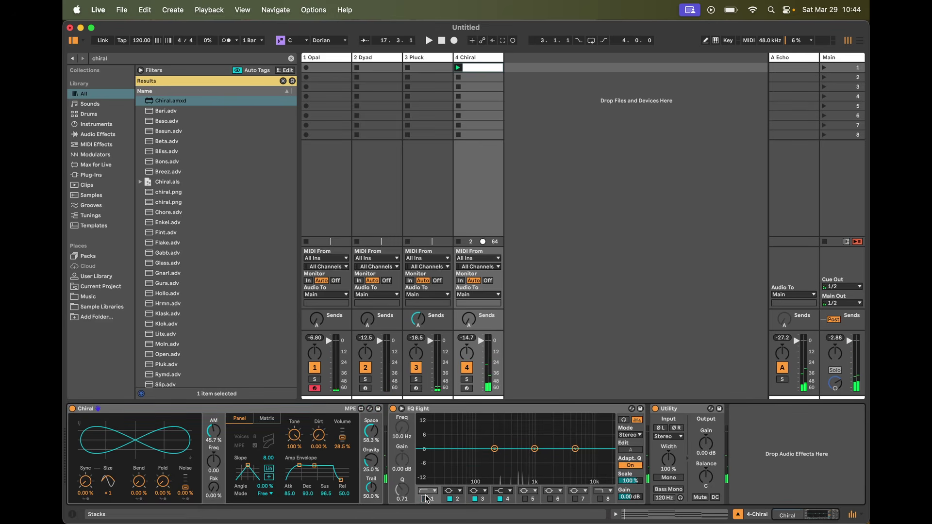
drag(420, 457, 468, 454)
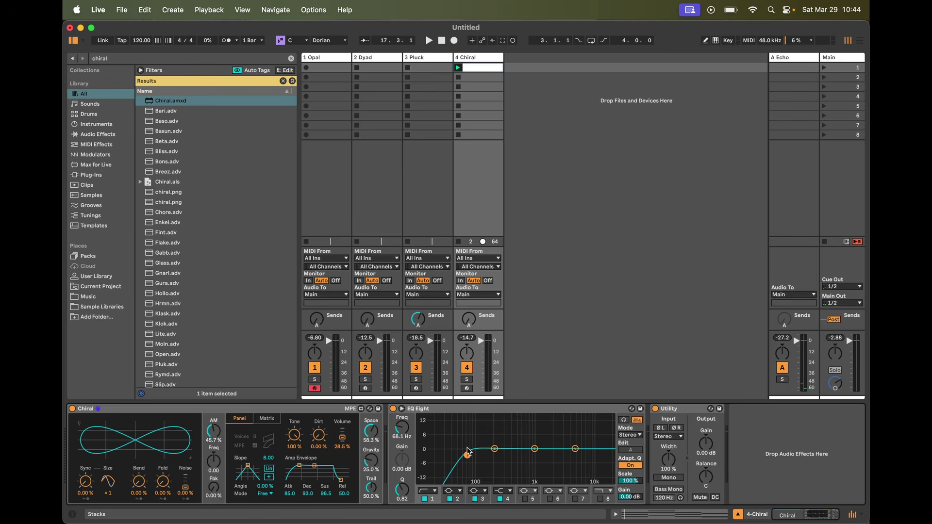
click(465, 412)
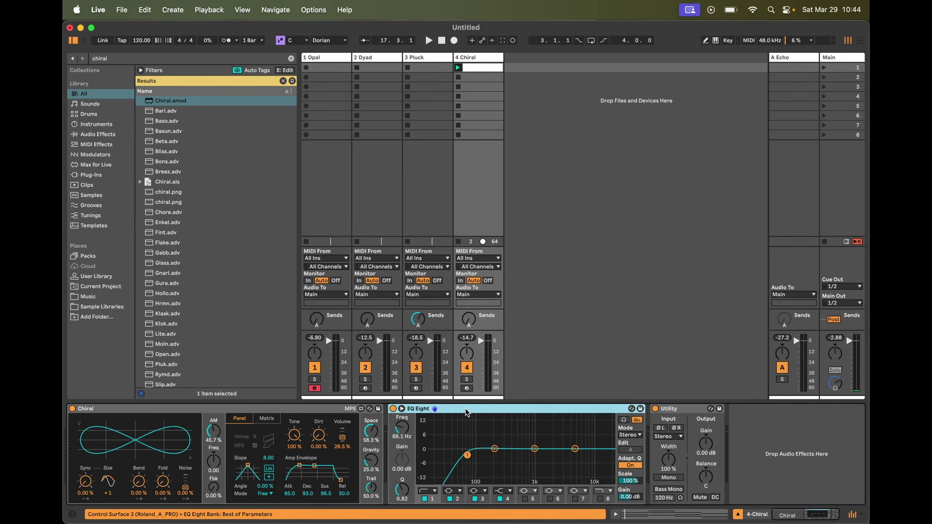
Step: With Chiral soloed during playback, set its Bend to 3.15 %, Noise to 9.45 % and Dirt to 29.9 %
key(space)
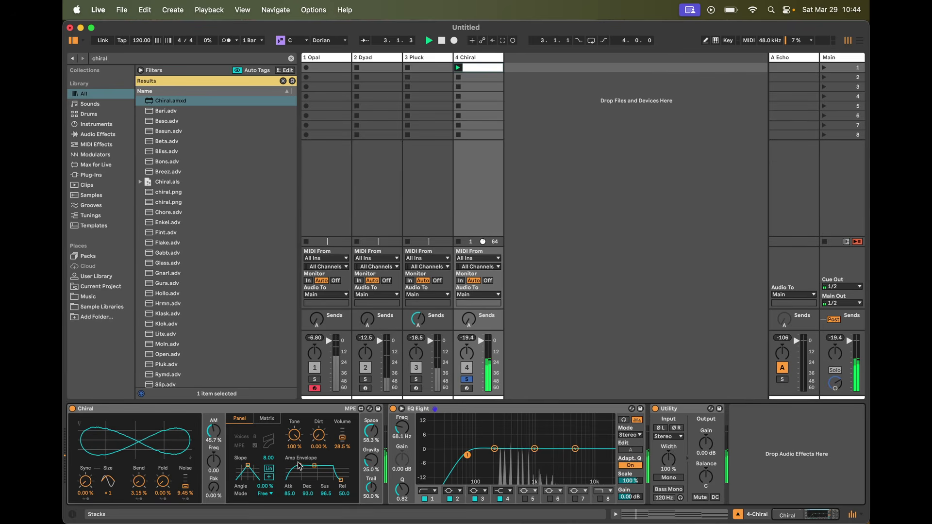
drag(318, 442, 318, 427)
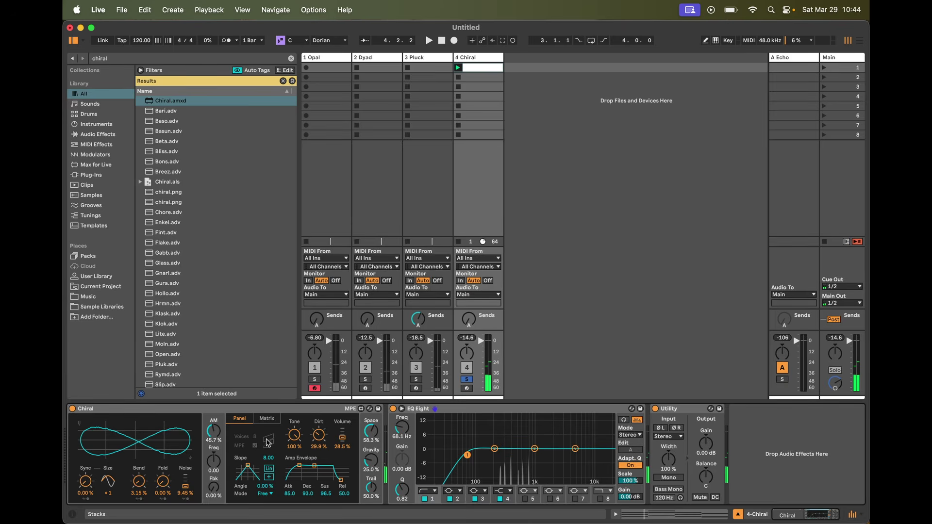
Step: Find the LFO modulator in the library and add it at the end of the Chiral track's device chain
key(super+f)
text(lfo)
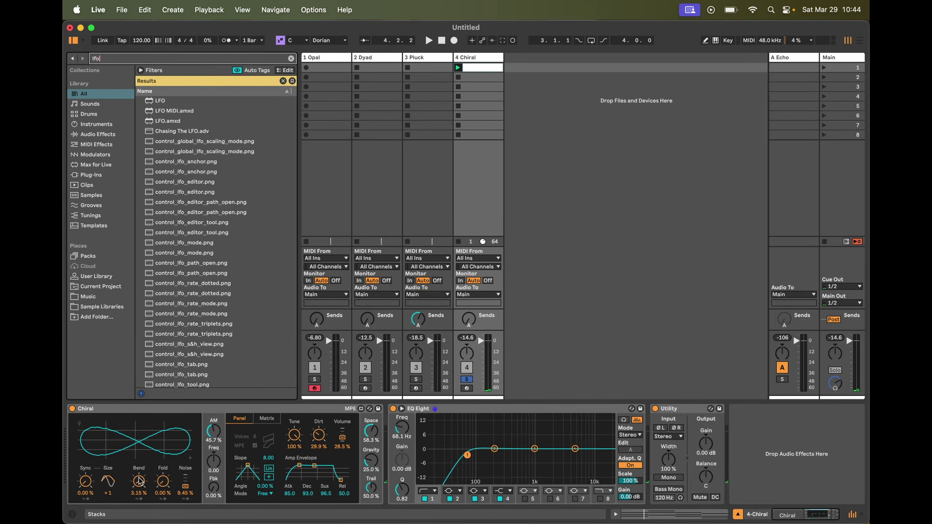
key(Down)
key(Return)
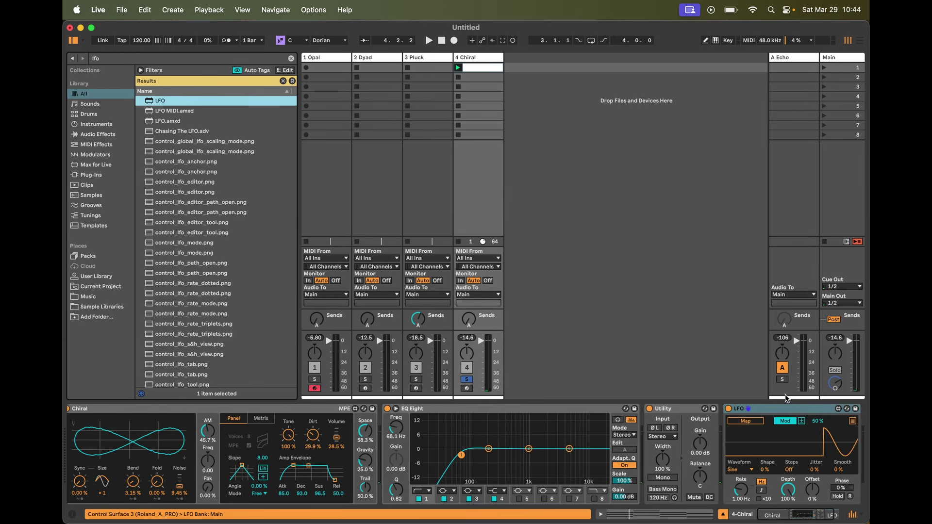
Step: Map the LFO to Chiral's Bend parameter and choose the Down waveform
click(745, 421)
click(128, 484)
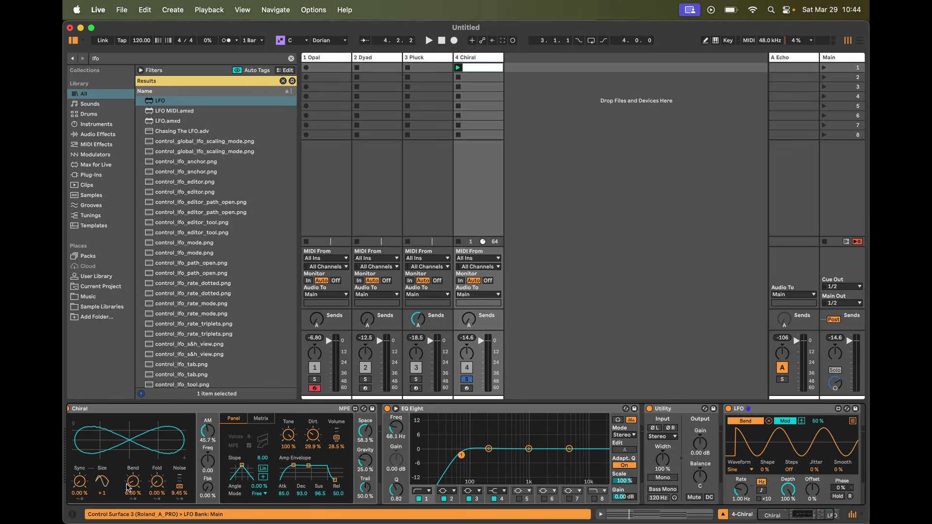
click(739, 469)
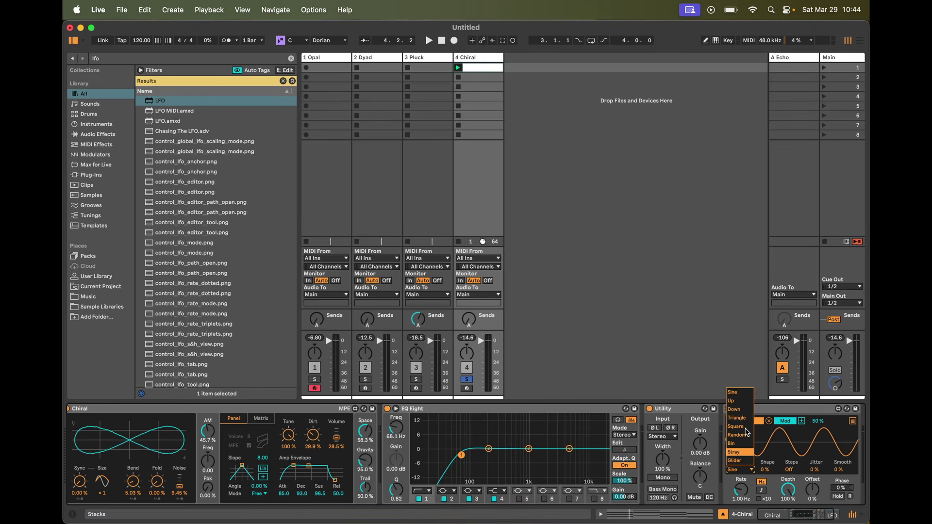
click(734, 410)
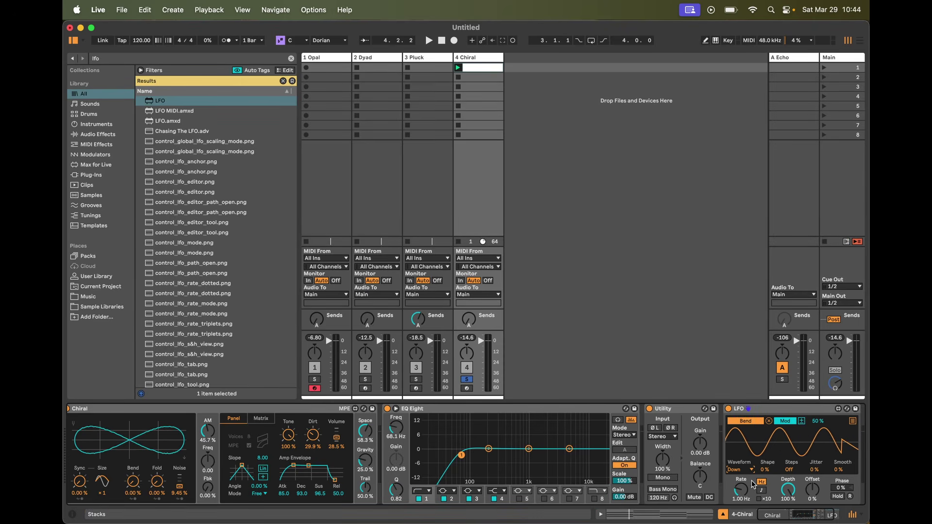
Step: Switch the LFO to a tempo-synced rate of 4 and check it against the chord lengths in the Chiral clip
click(760, 490)
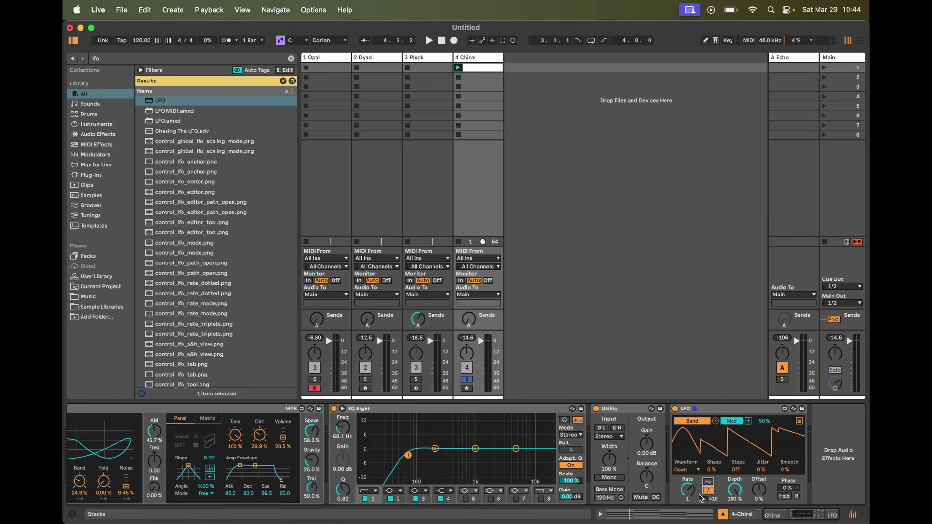
drag(699, 494, 699, 483)
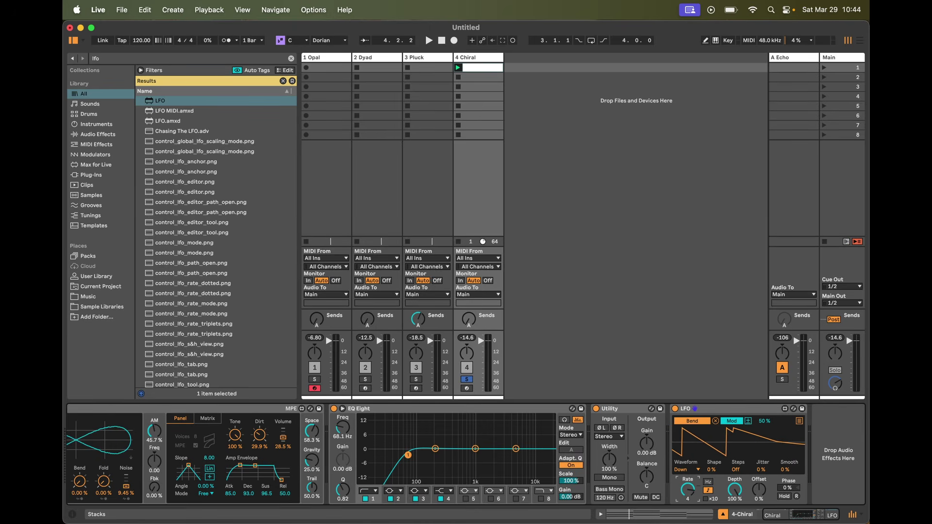
double_click(492, 70)
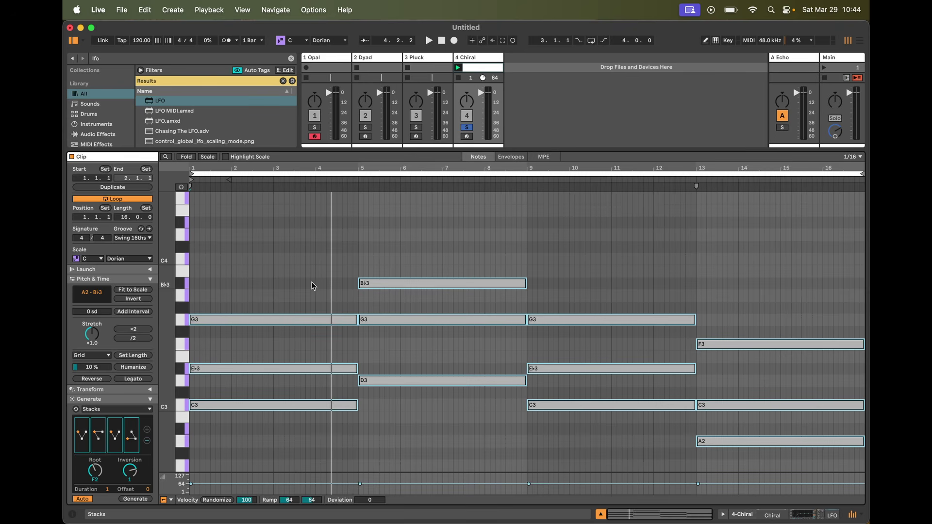
click(747, 515)
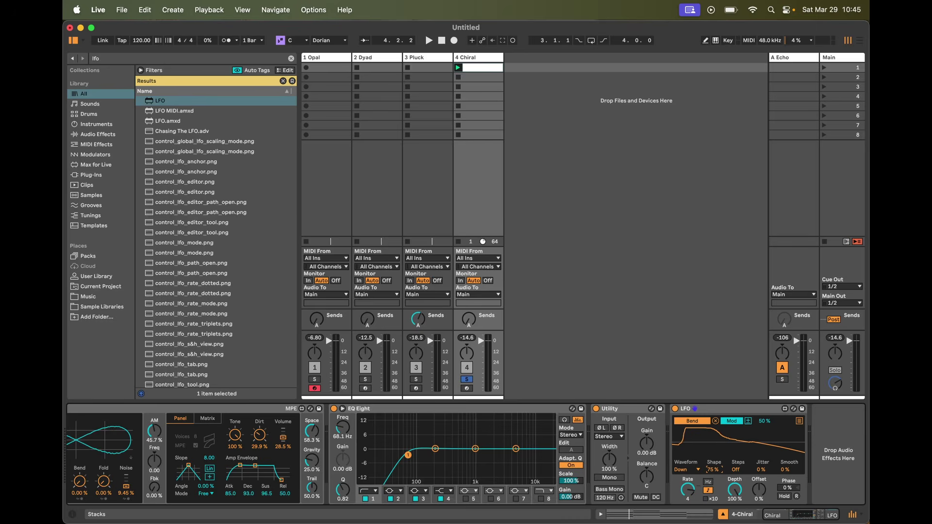
Step: Change the LFO waveform to Up with Shape 78 % and start playback to hear the Bend modulation
click(688, 470)
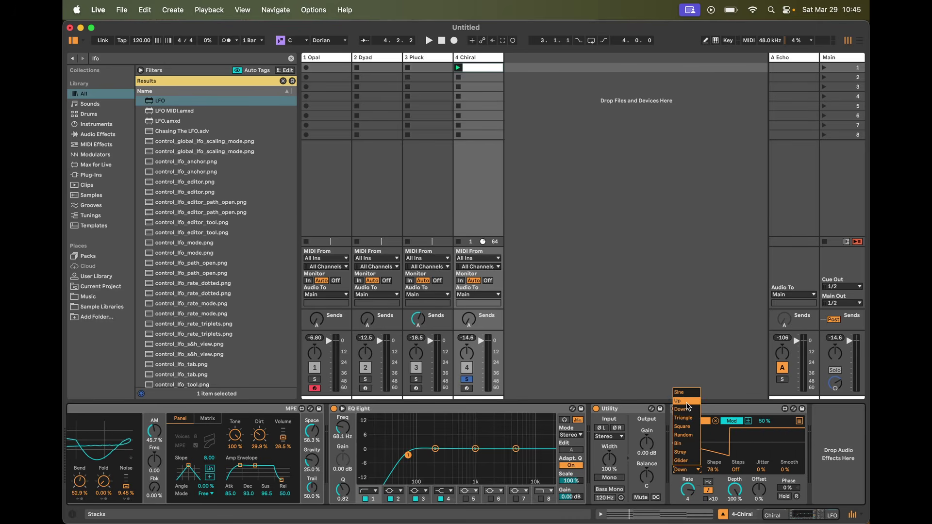
click(695, 418)
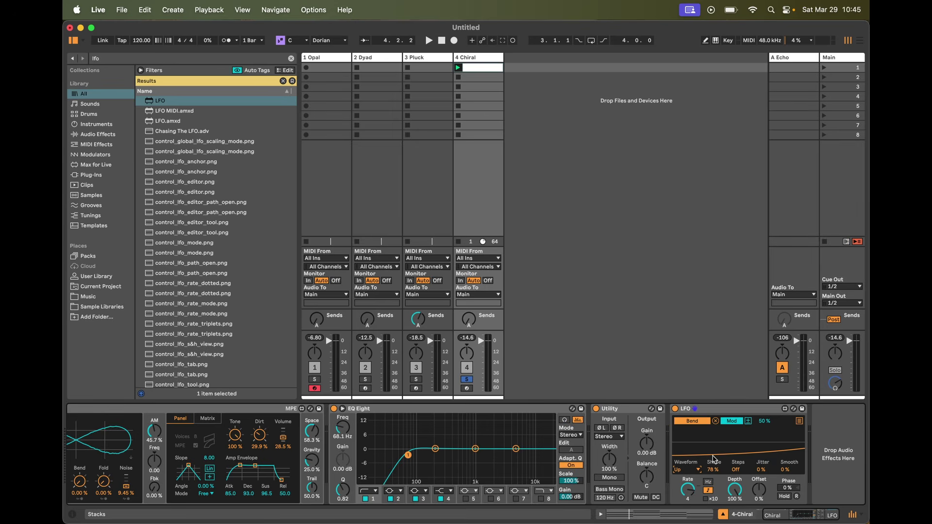
scroll(181, 480, left, 3)
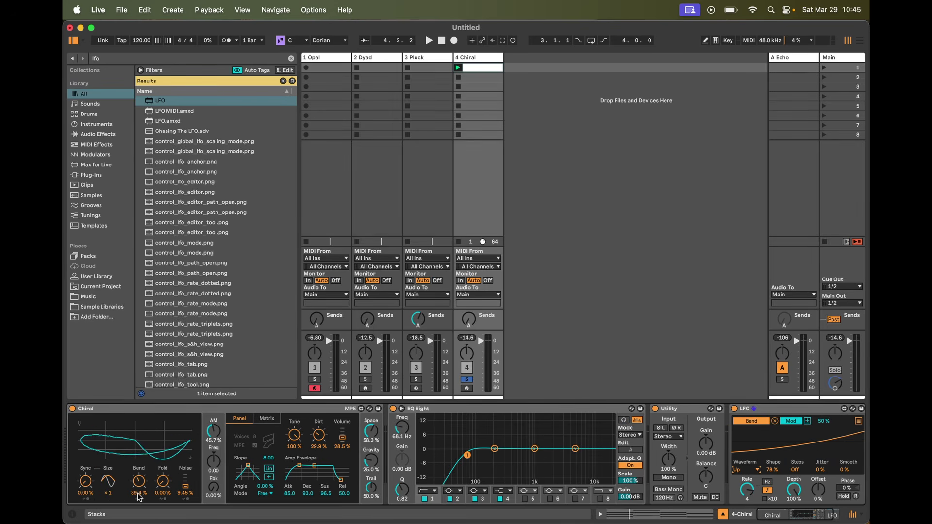
key(space)
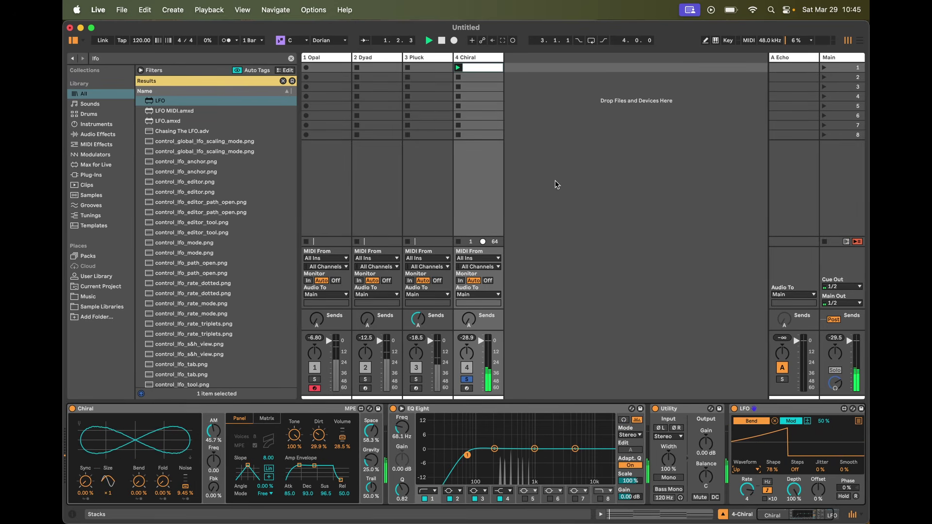
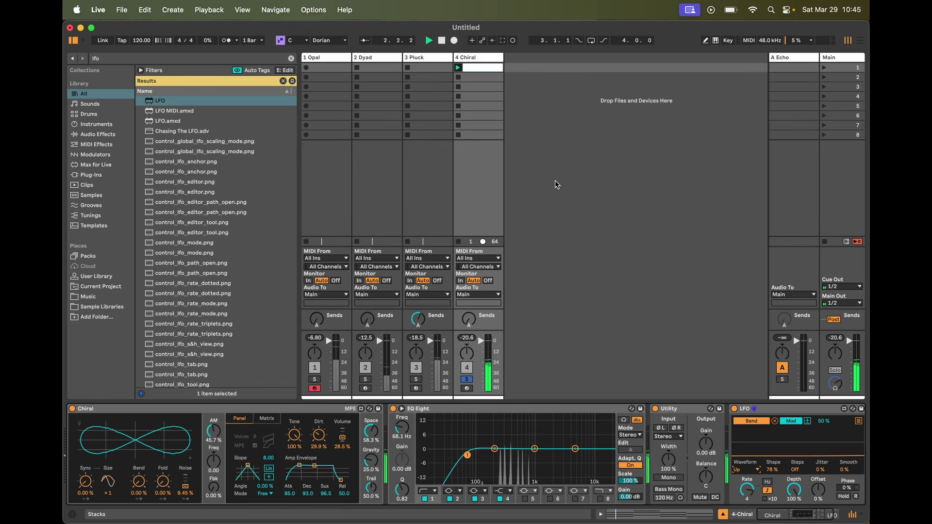
Step: Unsolo the Chiral track, then set its Dirt to 24.4 % and the Utility gain to -3.33 dB
click(467, 380)
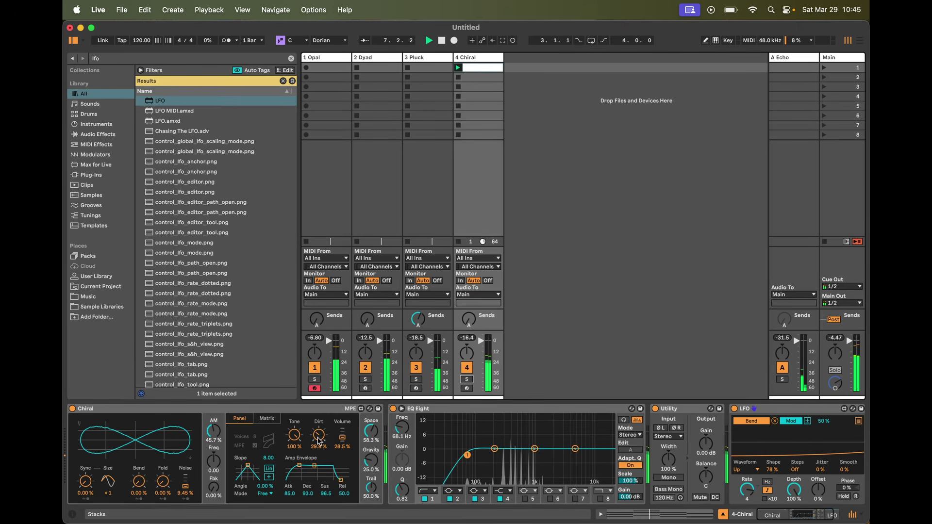
drag(319, 441, 319, 444)
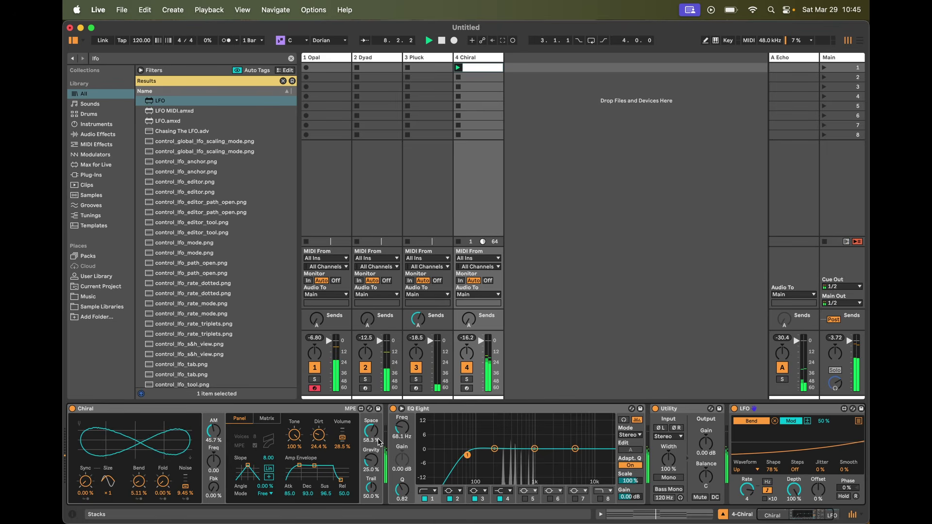
scroll(380, 442, right, 3)
drag(646, 449, 645, 446)
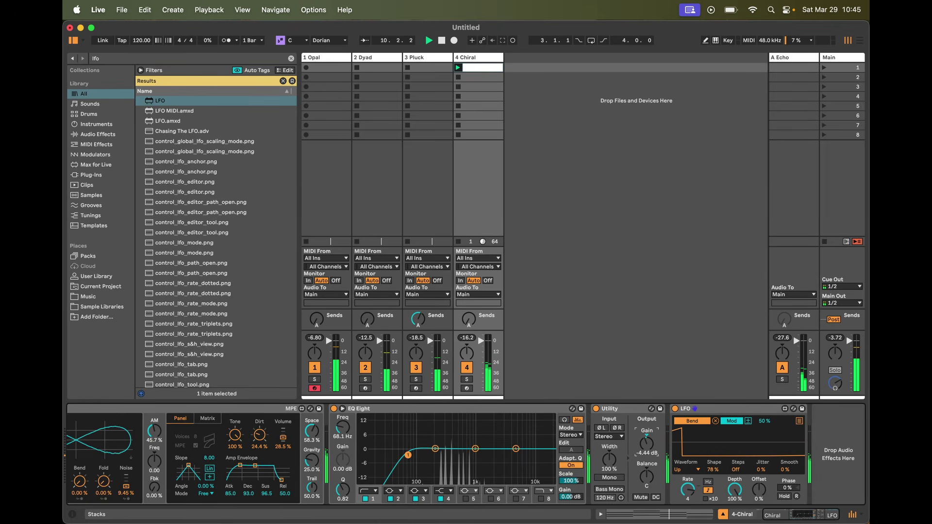
scroll(456, 452, left, 3)
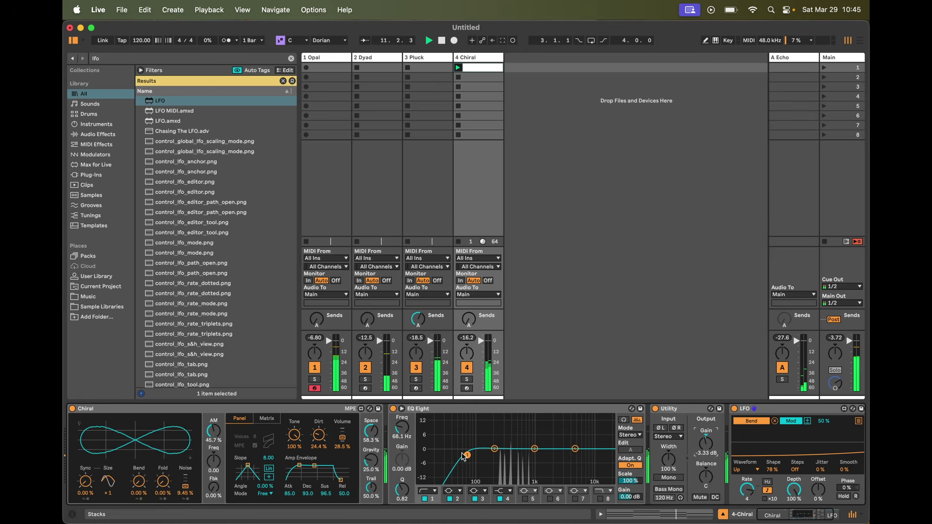
Step: Stop playback, find Operator in the library and add it as a new track after Chiral
click(483, 58)
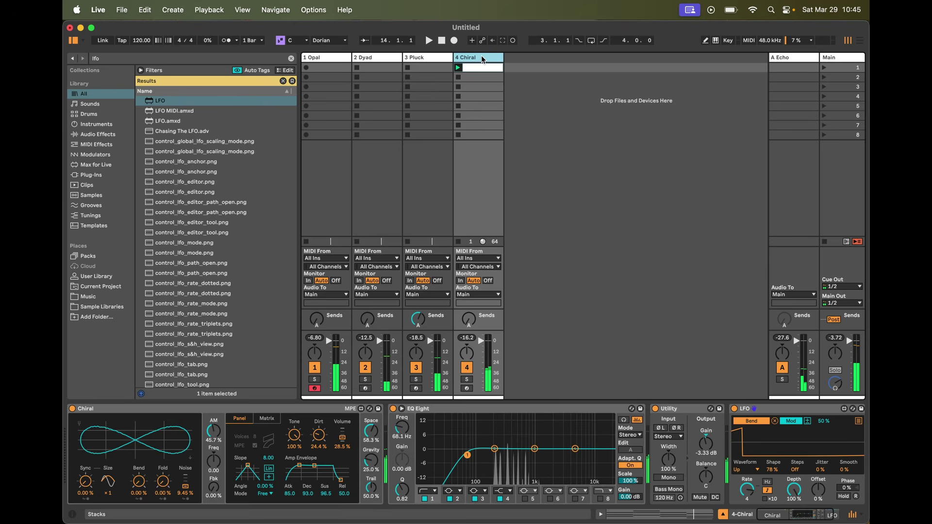
key(super+f)
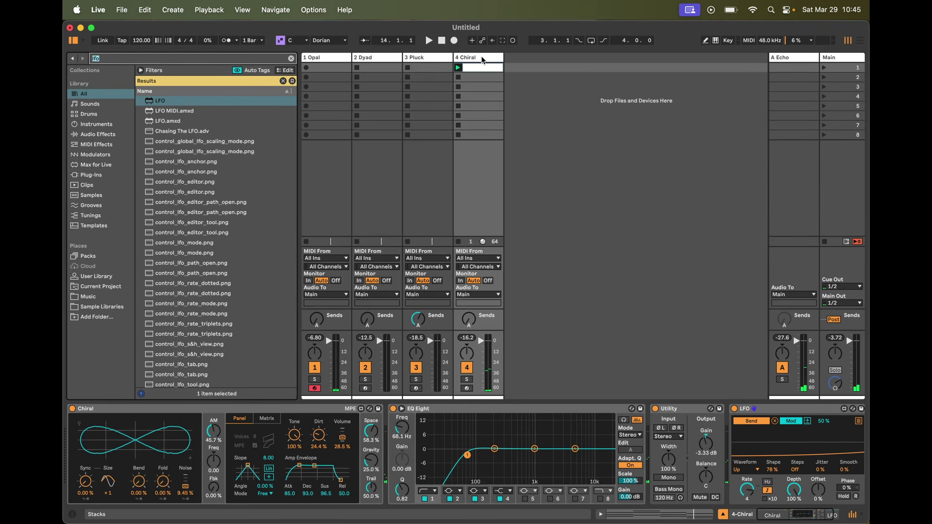
text(oper)
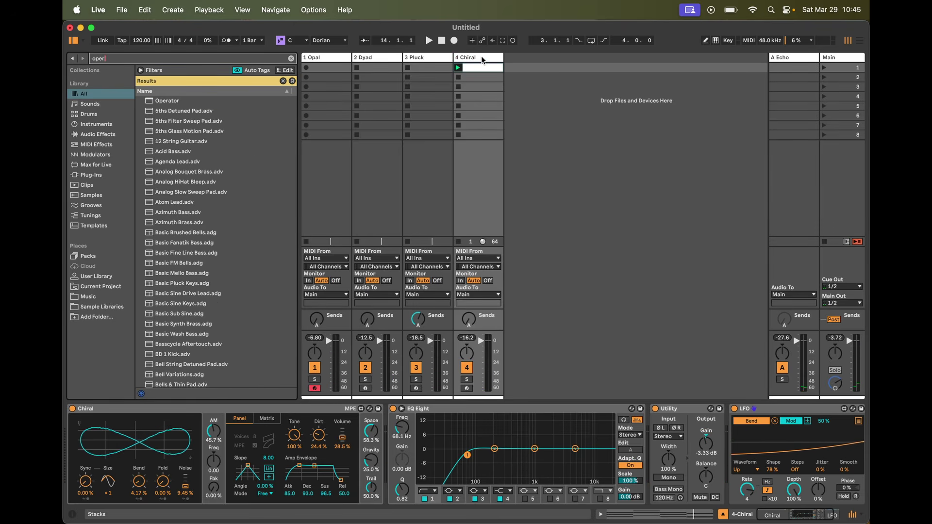
drag(154, 103, 549, 66)
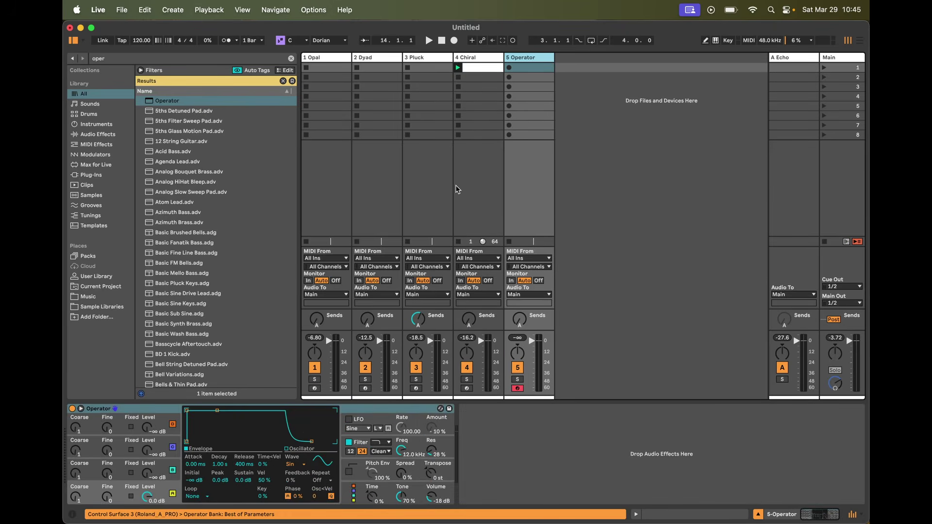
Step: Search the library for "mono" and load Mono Sequencer onto the Operator track
key(super+f)
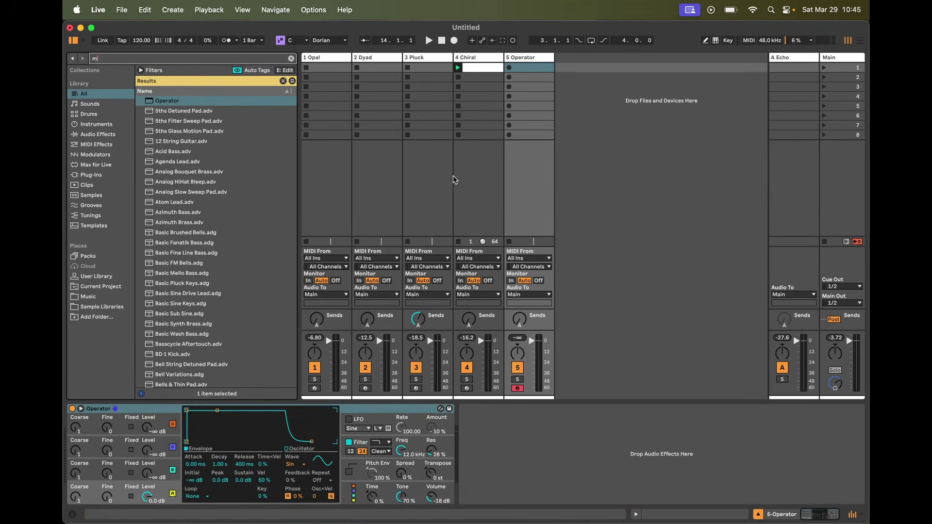
text(mono)
key(Down)
key(Return)
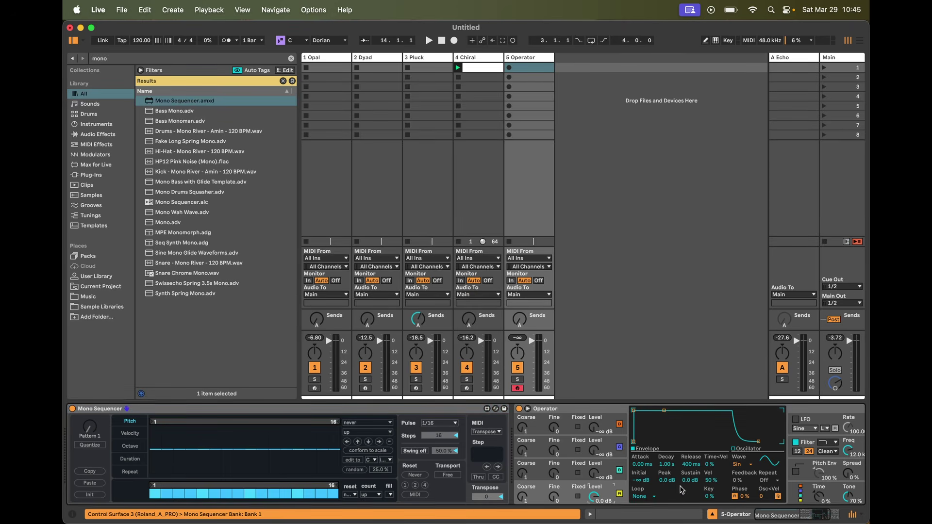
Step: Try Noise Looped and Noise White as the wave of Operator's oscillator A
click(737, 465)
click(742, 442)
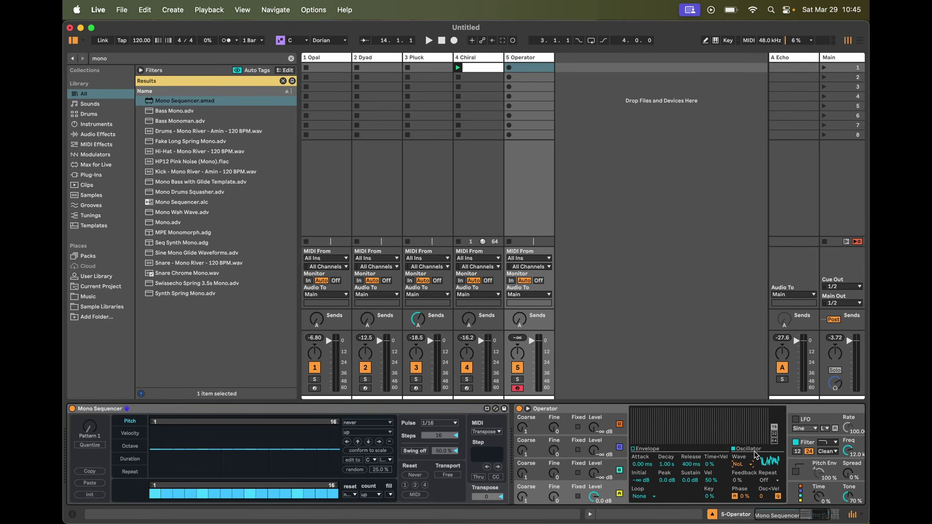
click(802, 415)
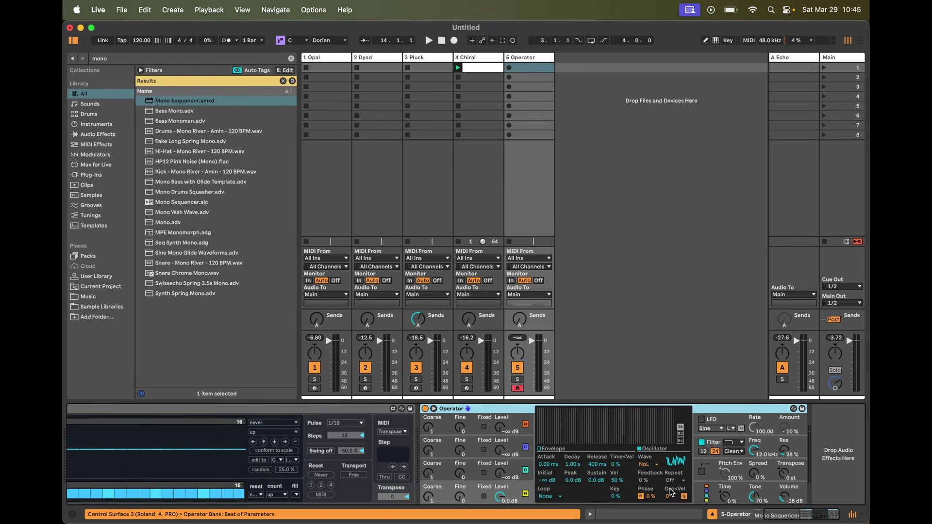
click(648, 464)
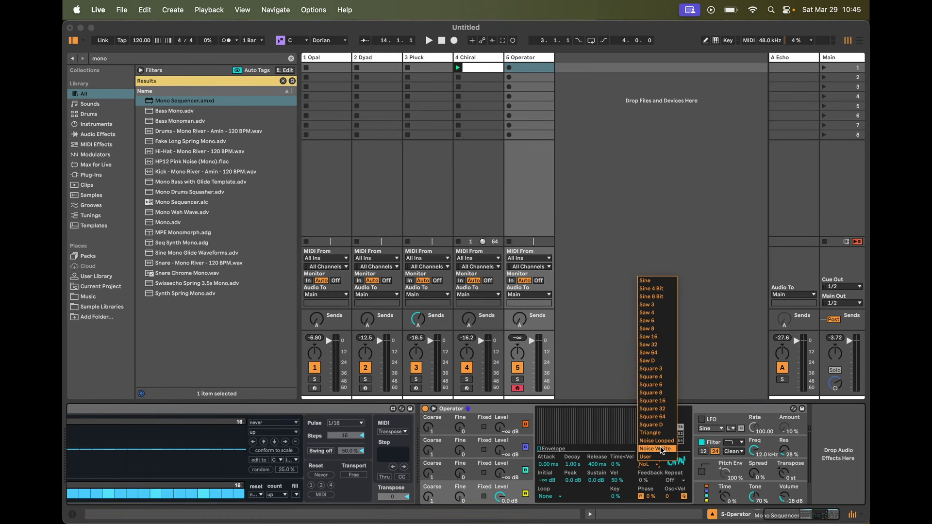
click(661, 451)
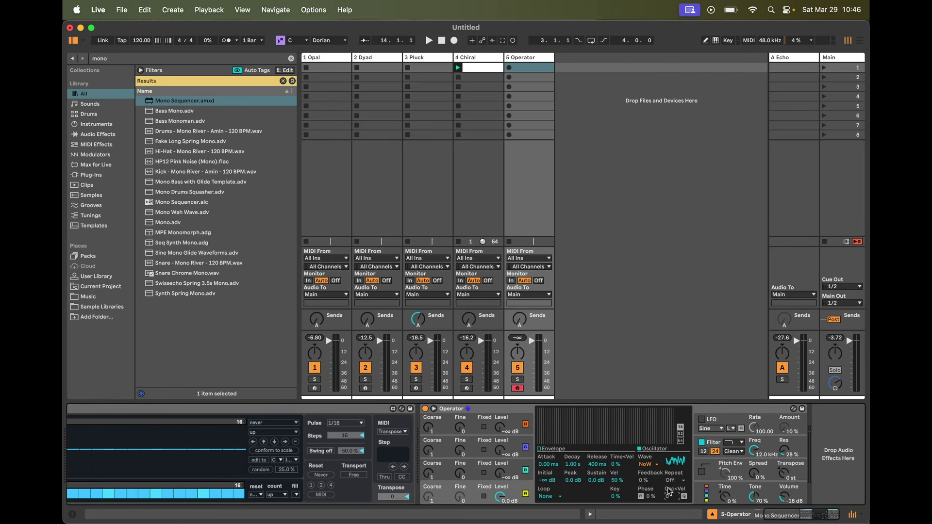
Step: Set oscillator A to Noise Looped with Osc<Vel 84.4 and a short envelope: Decay 189 ms, Sustain -∞ dB, Time<Vel 28 %
click(656, 465)
click(652, 450)
drag(572, 465, 590, 504)
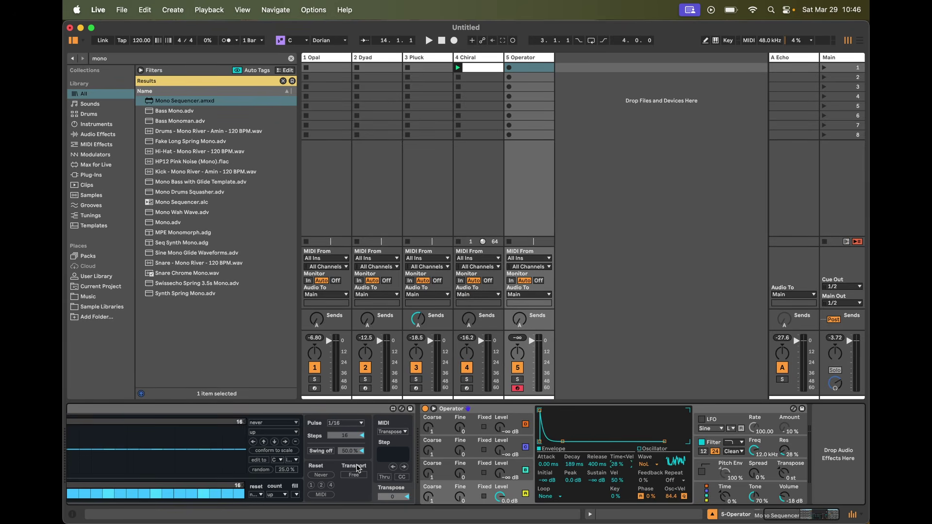
Step: Randomize the Velocity and Duration lanes of the Mono Sequencer and open its Repeat lane
scroll(358, 468, left, 3)
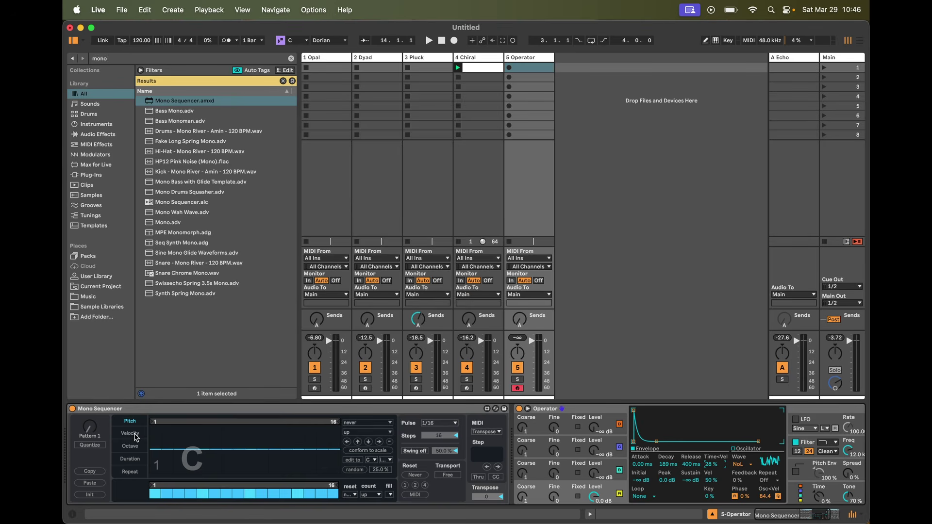
click(130, 433)
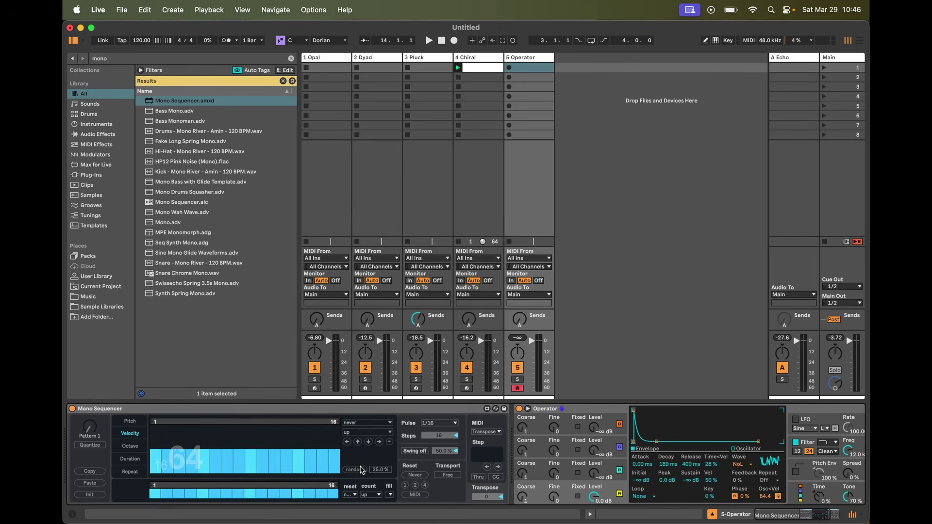
click(354, 469)
click(135, 458)
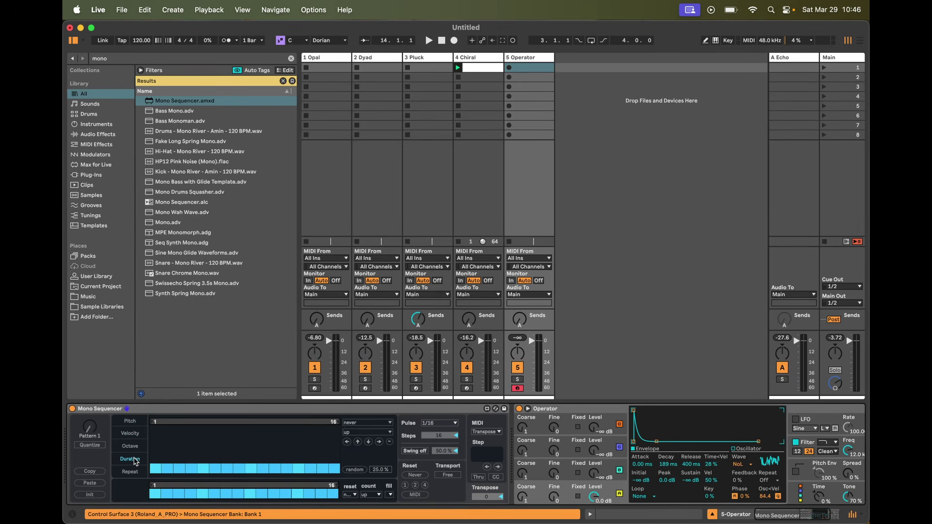
click(354, 470)
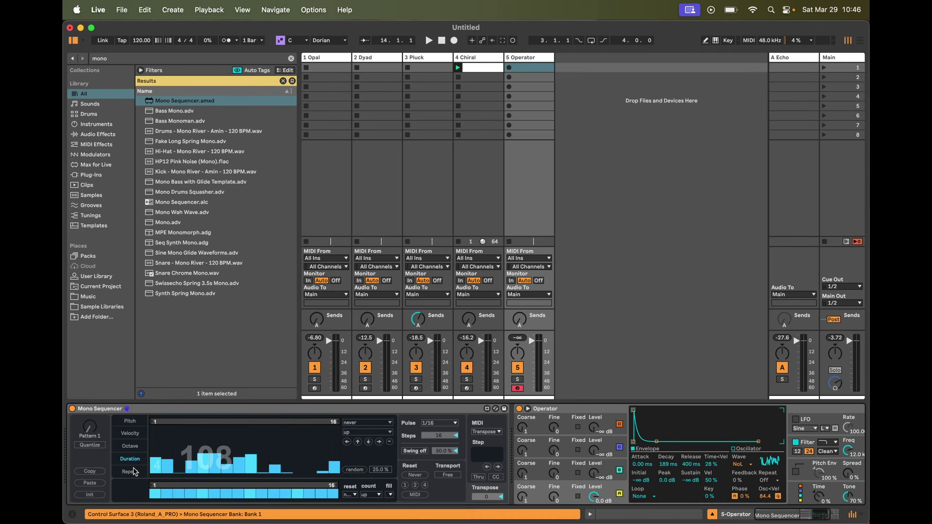
click(134, 471)
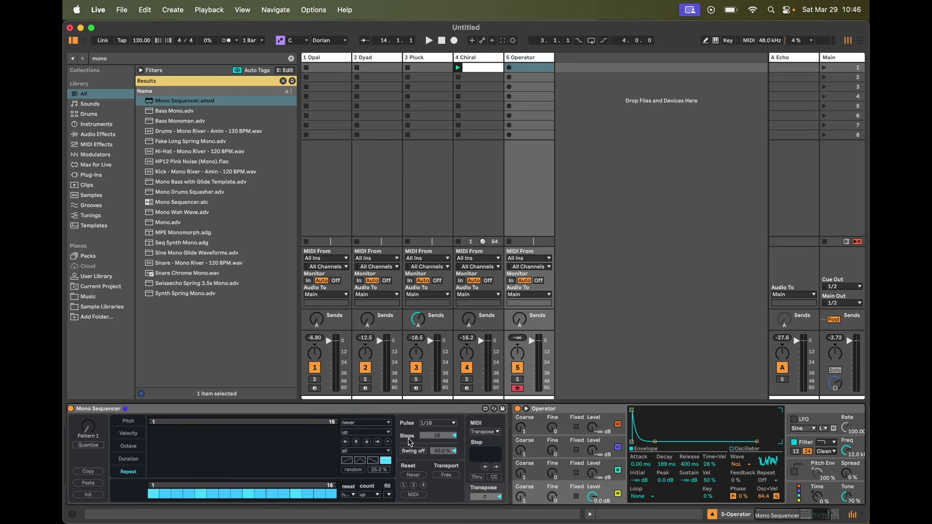
Step: Set Operator's overall volume to -22 dB and start playback
scroll(786, 473, right, 5)
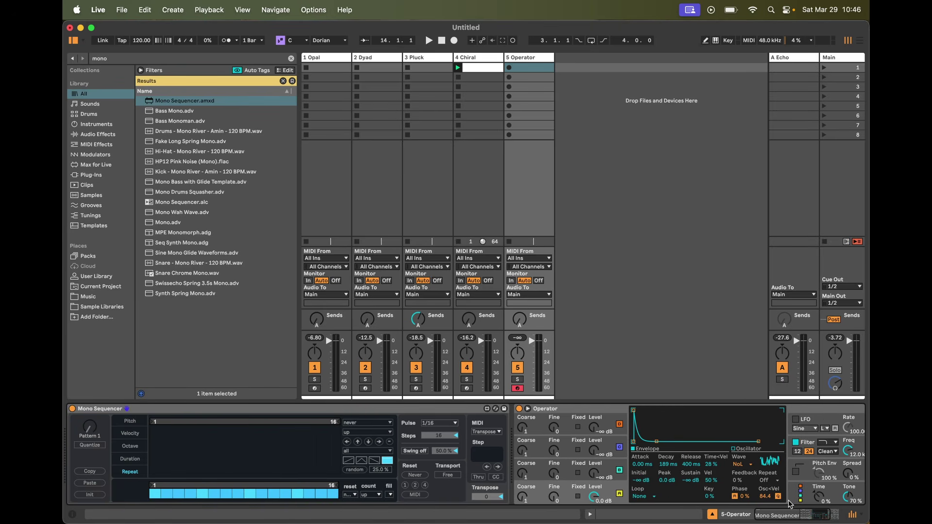
drag(787, 494, 787, 499)
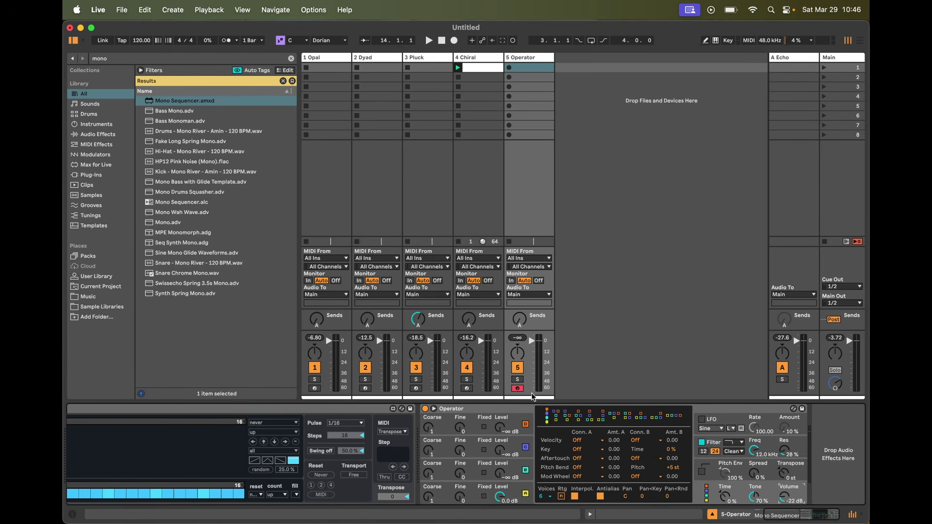
key(space)
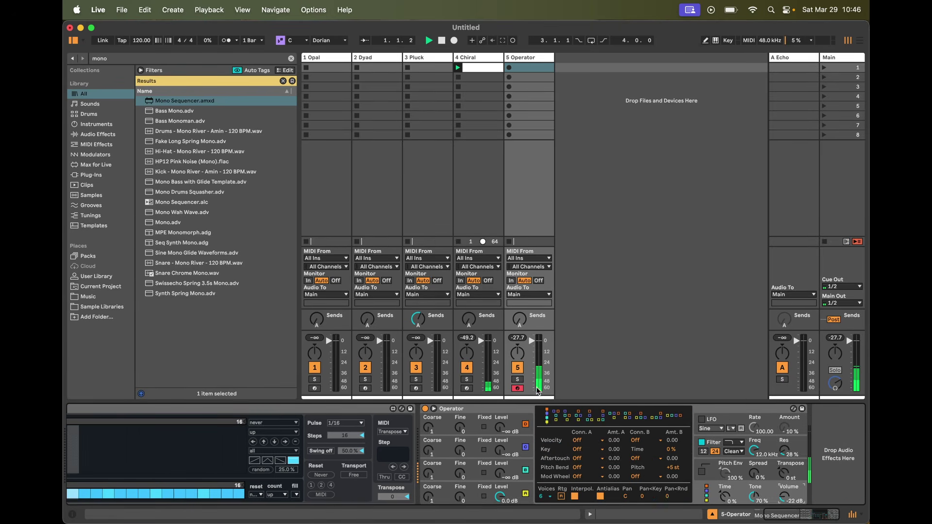
Step: Randomize the Mono Sequencer's on/off step pattern and set Time<Vel of Operator's oscillator A envelope to 41 %
click(518, 491)
scroll(655, 458, left, 5)
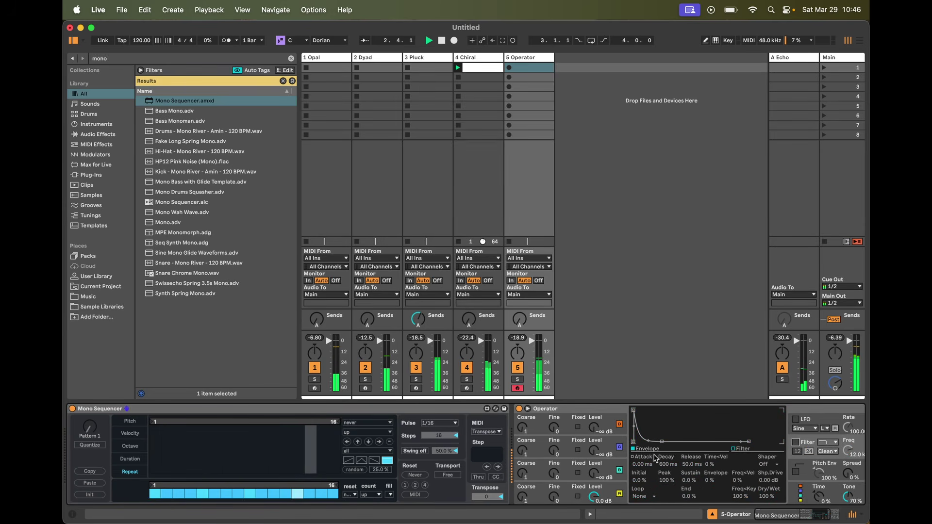
click(390, 494)
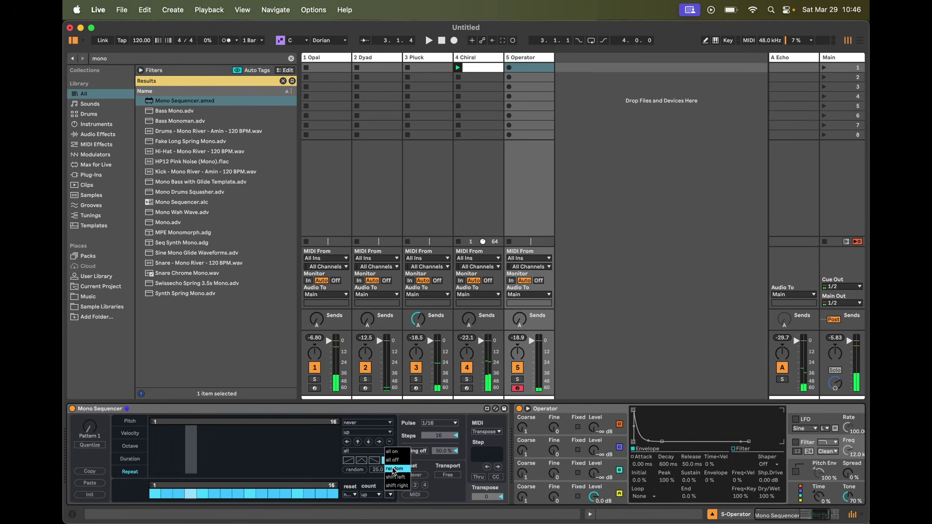
click(394, 469)
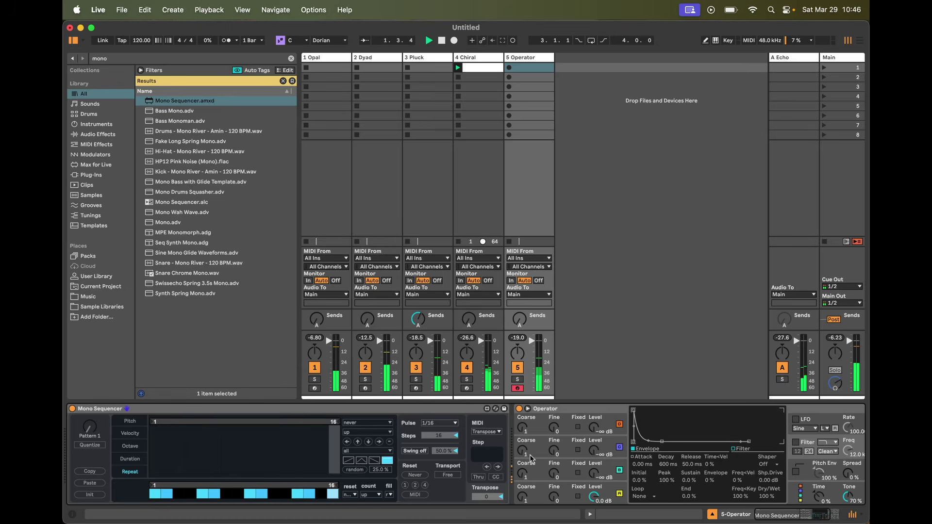
scroll(532, 458, right, 5)
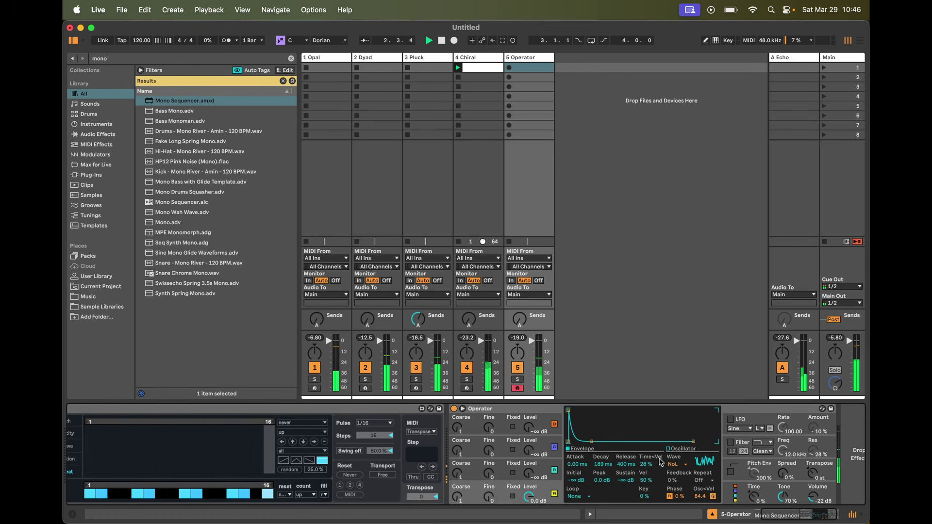
mouse_move(659, 462)
mouse_down()
mouse_move(659, 488)
mouse_move(658, 455)
mouse_up()
Step: Randomize the Mono Sequencer's Velocity lane and set Osc<Vel of Operator's oscillator A to 40.6
scroll(94, 451, left, 5)
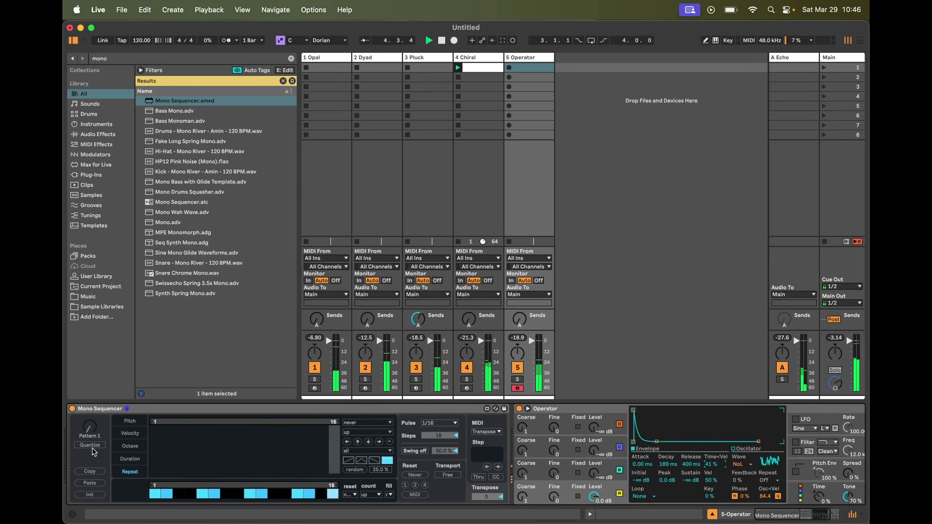
click(130, 433)
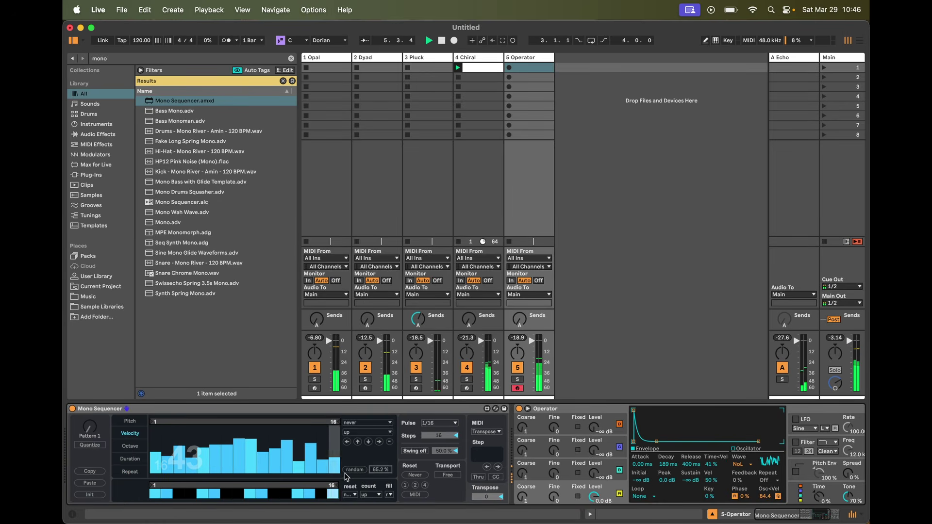
click(354, 469)
mouse_move(765, 496)
mouse_down()
mouse_move(765, 523)
mouse_move(765, 500)
mouse_up()
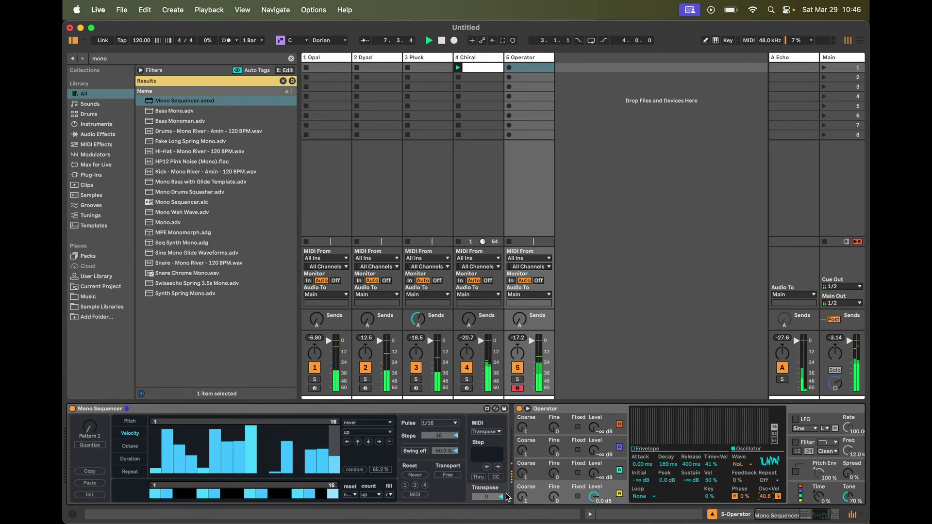
Step: Randomize the Mono Sequencer's Repeat lane with an amount of 44.7 % and restart playback
click(130, 473)
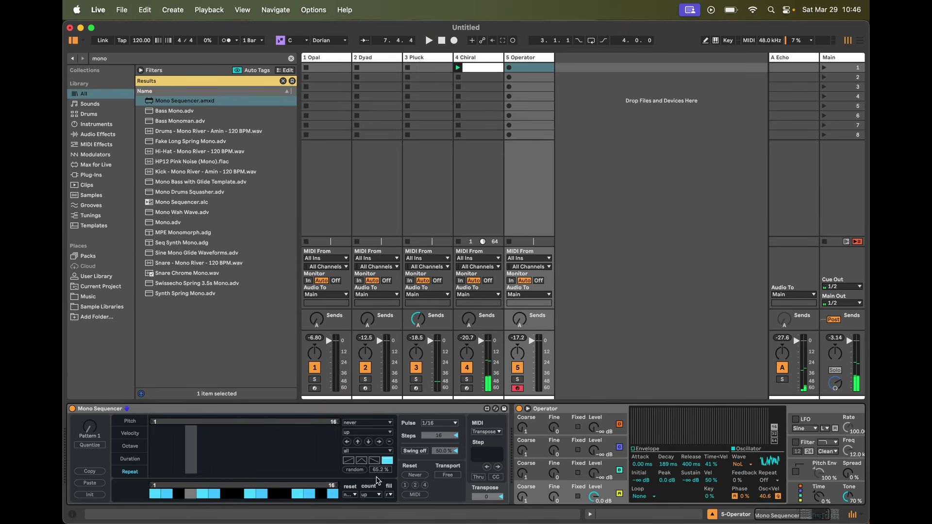
click(357, 470)
key(space)
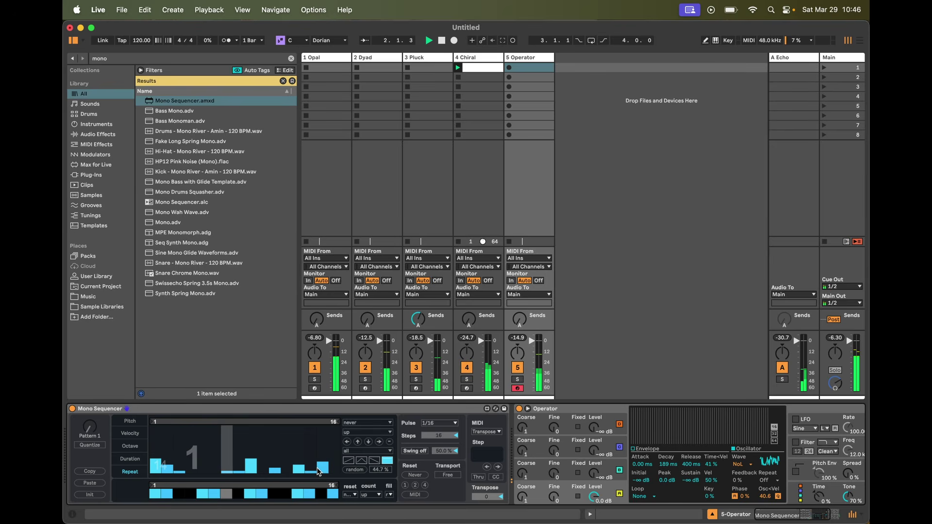
Step: Set Operator's Voices to 1 and toggle its Retrigger option
click(798, 491)
click(643, 495)
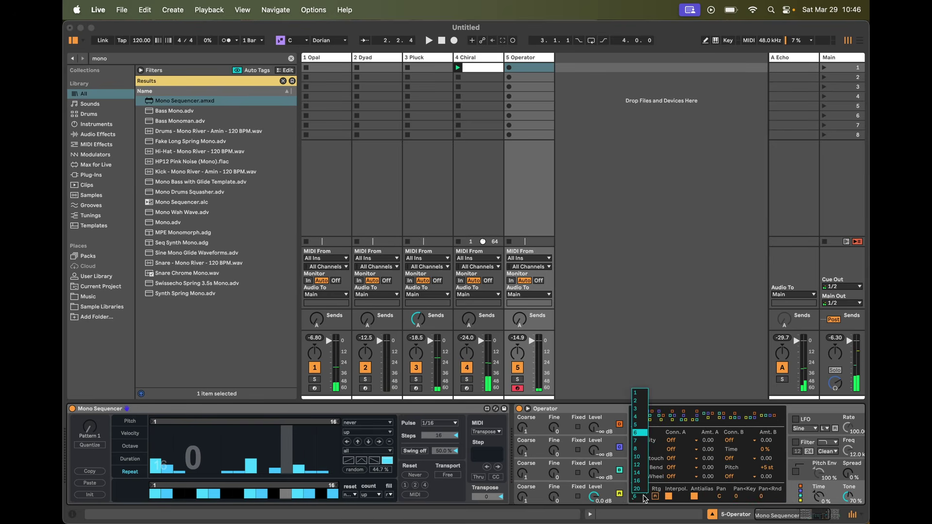
click(633, 393)
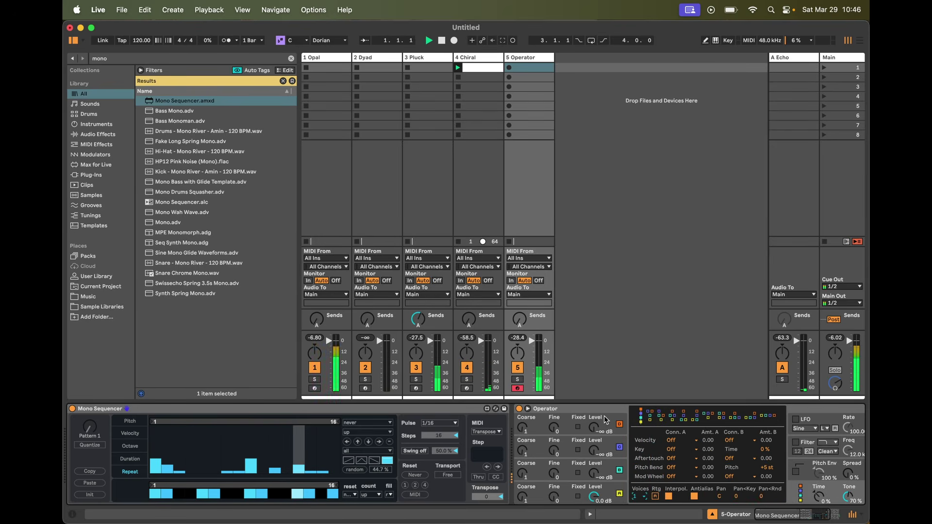
click(655, 496)
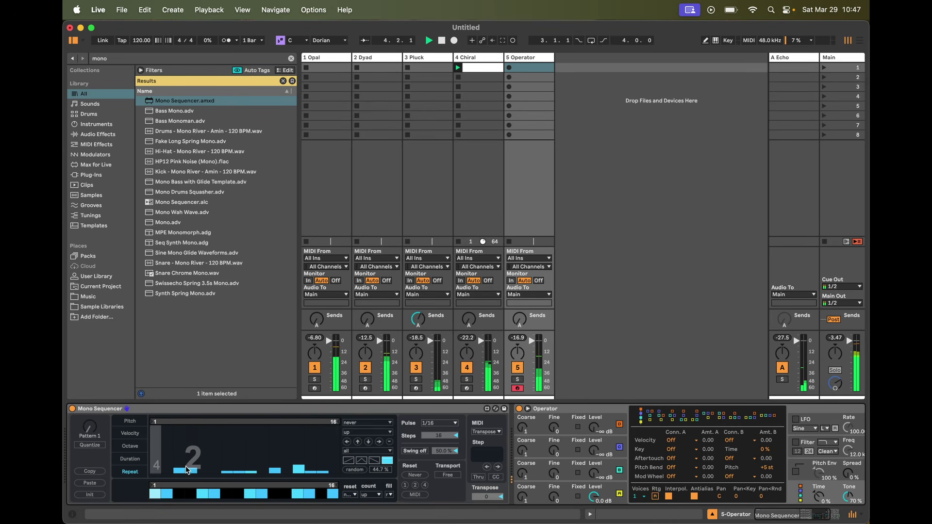
Step: Redraw the Repeat lane so that only three steps keep a low repeat value
drag(151, 469, 332, 476)
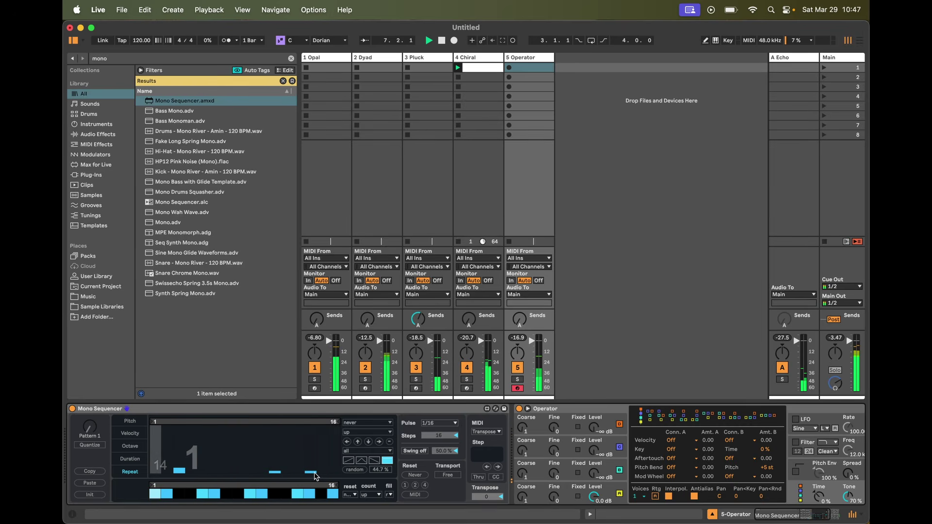
Step: Set oscillator A's envelope Decay to 4.96 s and Time<Vel to -18 %, and Operator's volume to -26 dB
scroll(643, 490, right, 5)
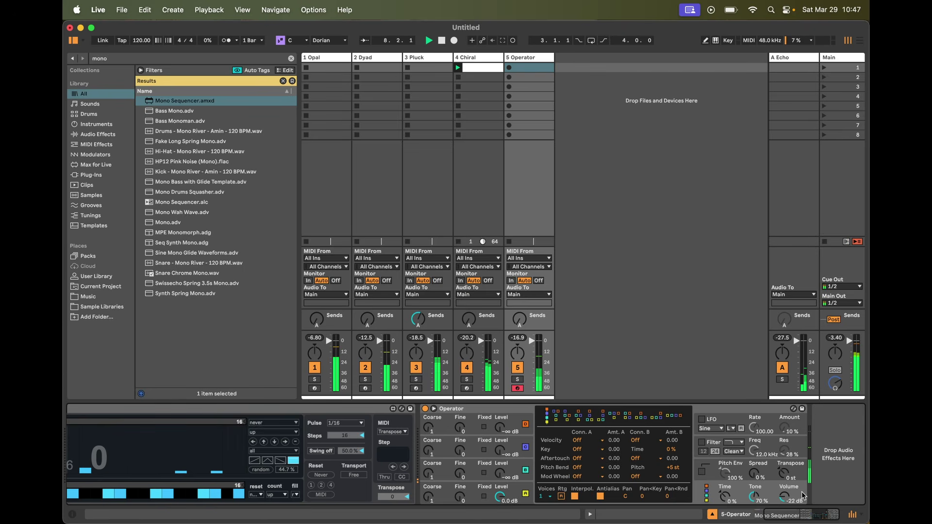
click(516, 490)
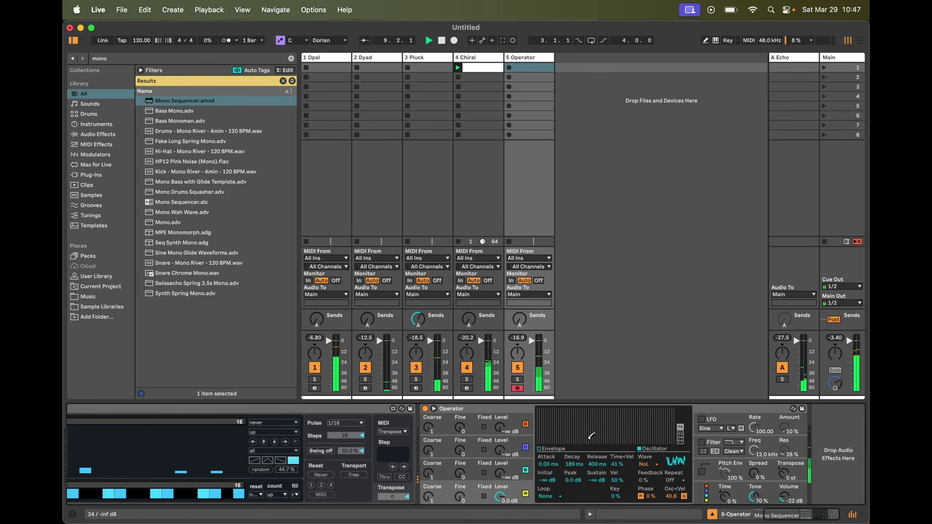
click(547, 448)
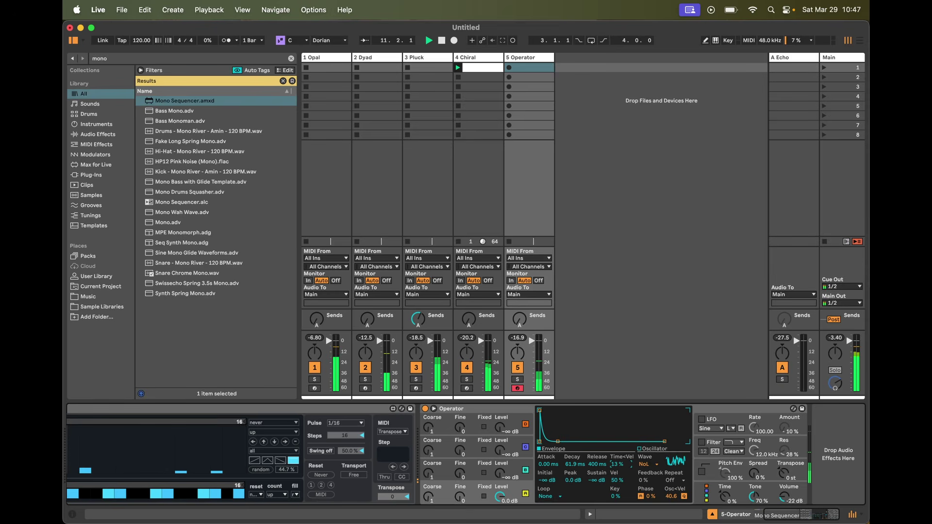
mouse_move(575, 464)
mouse_down()
mouse_move(575, 490)
mouse_move(575, 444)
mouse_move(617, 472)
mouse_move(617, 484)
mouse_move(574, 449)
mouse_up()
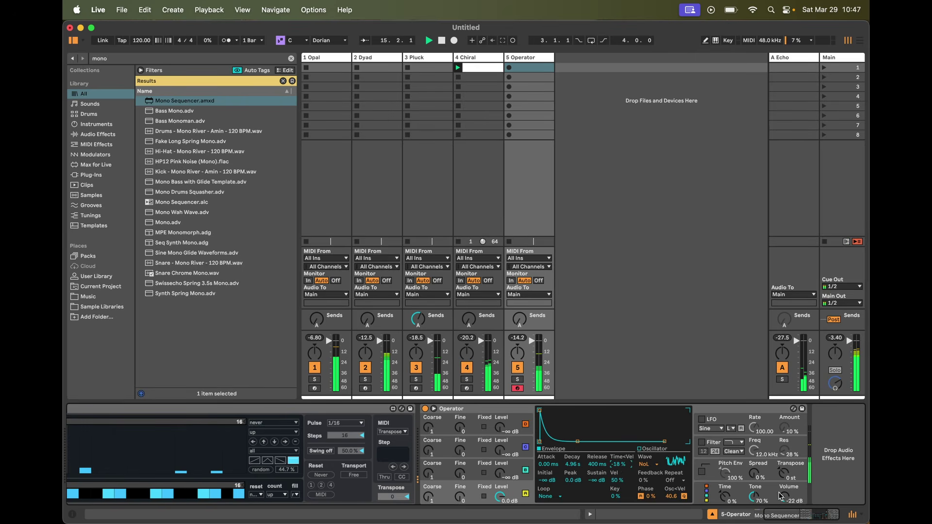
drag(783, 495, 783, 497)
Step: Stop playback and set the count mode of the Mono Sequencer's step pattern to drunk
click(764, 515)
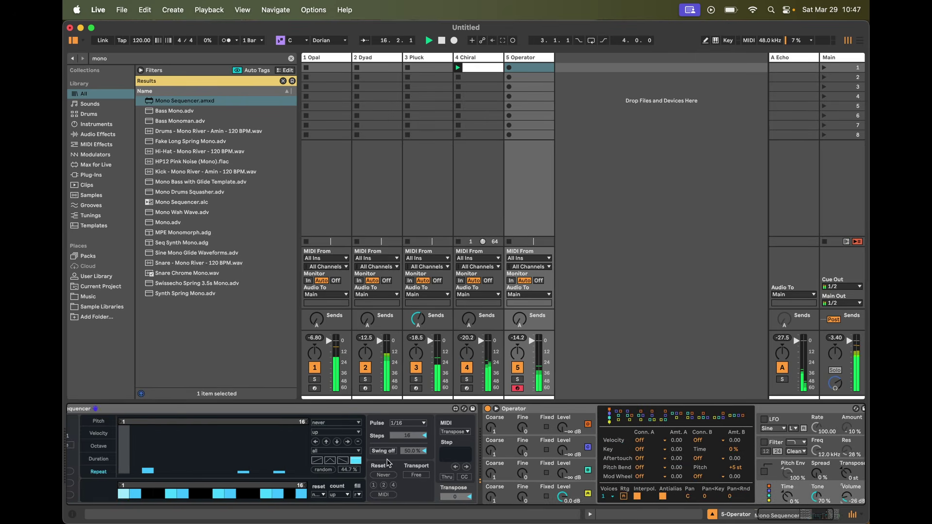
key(space)
click(389, 494)
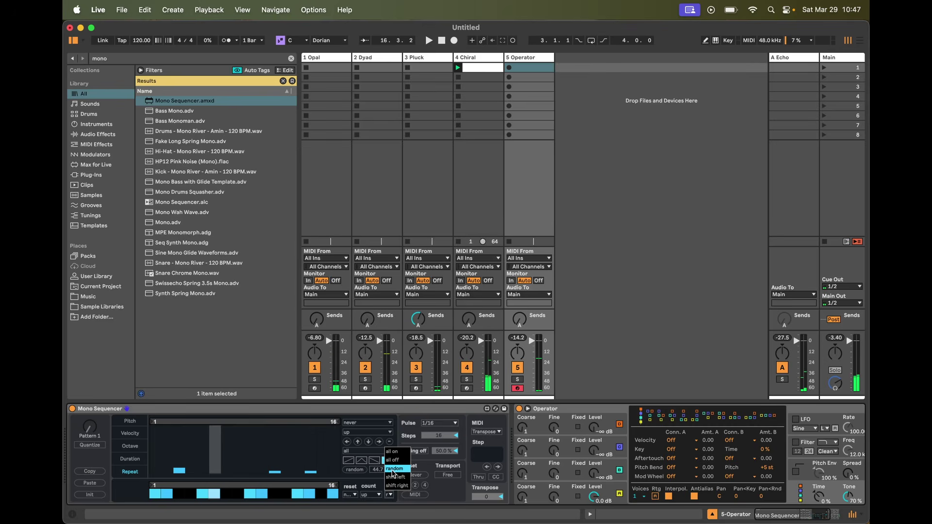
click(369, 494)
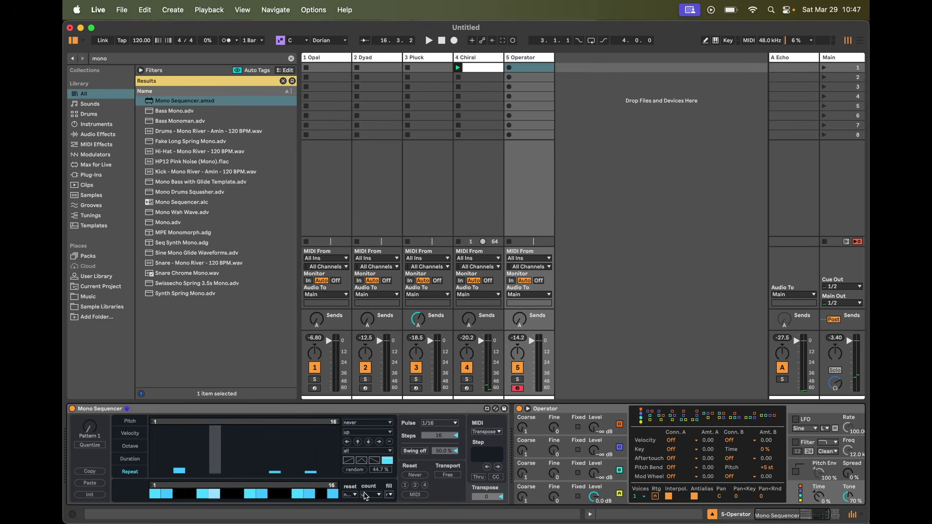
click(369, 494)
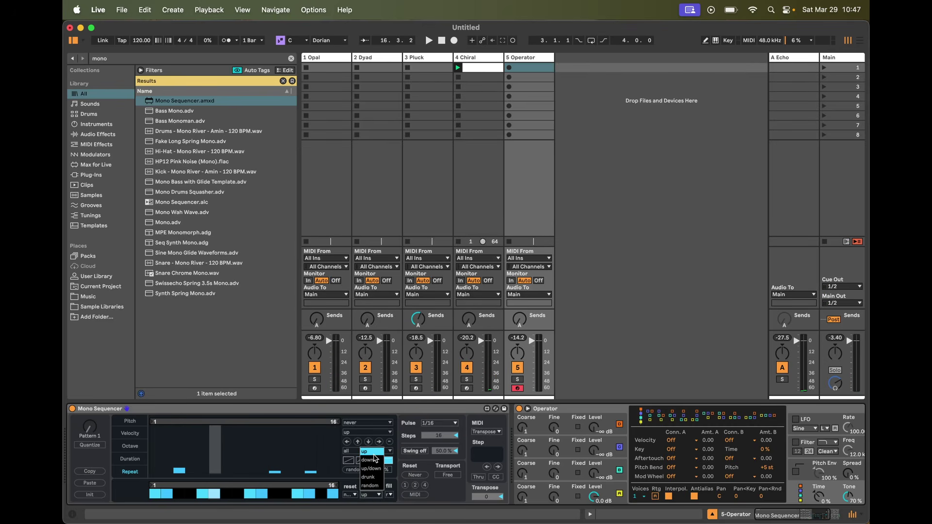
Step: Shorten the Velocity lane's loop to steps 1 to 14 and start playback
click(131, 425)
click(138, 433)
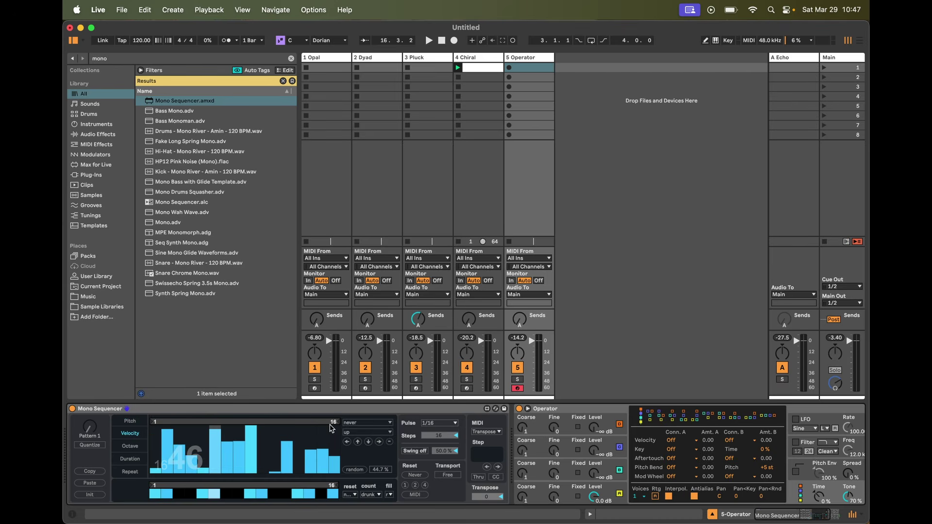
key(space)
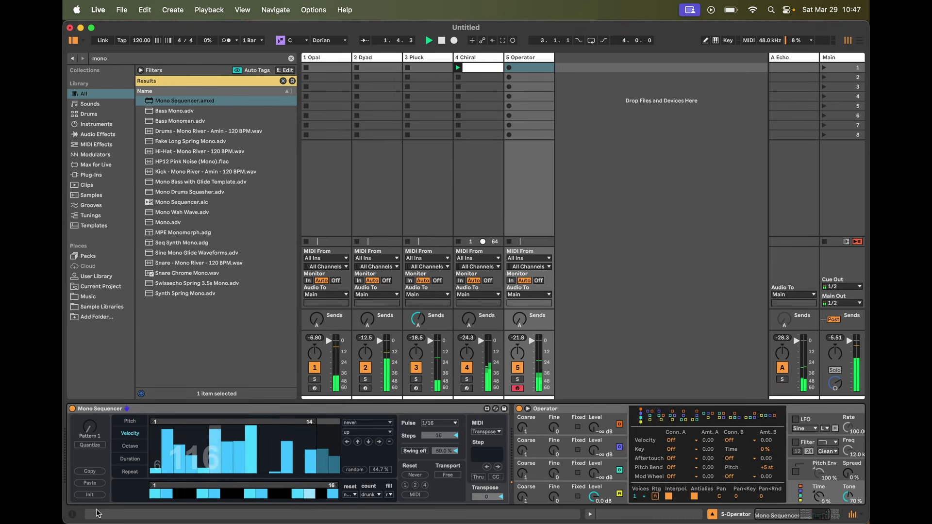
Step: Copy the Mono Sequencer's Pattern 1 and paste it into Pattern 2
click(138, 460)
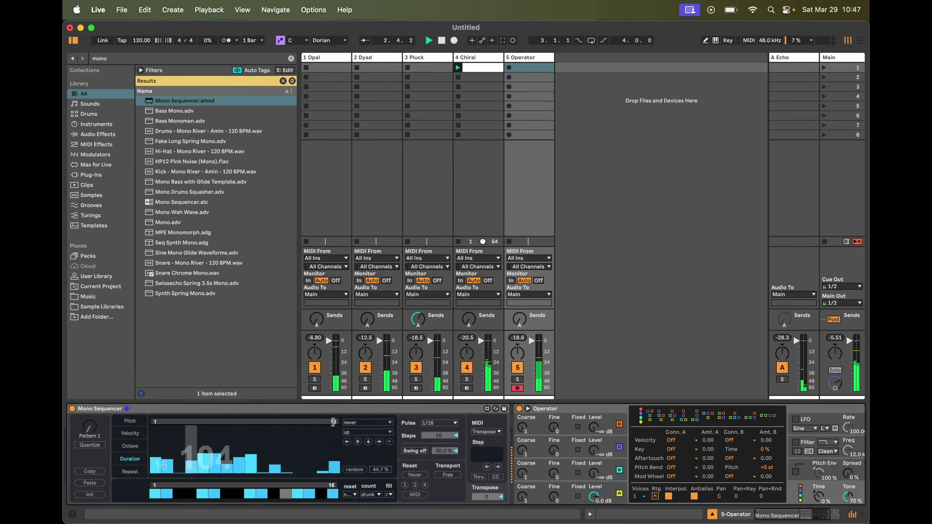
click(129, 472)
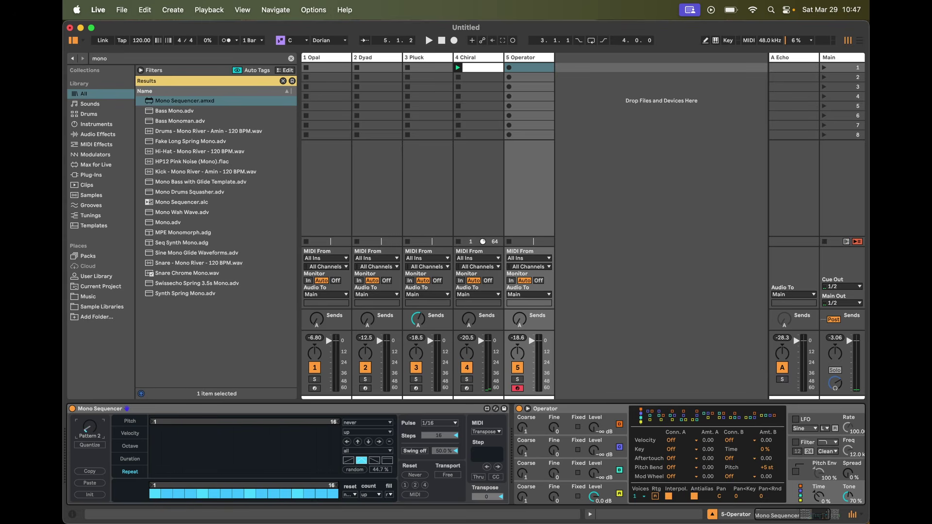
click(90, 483)
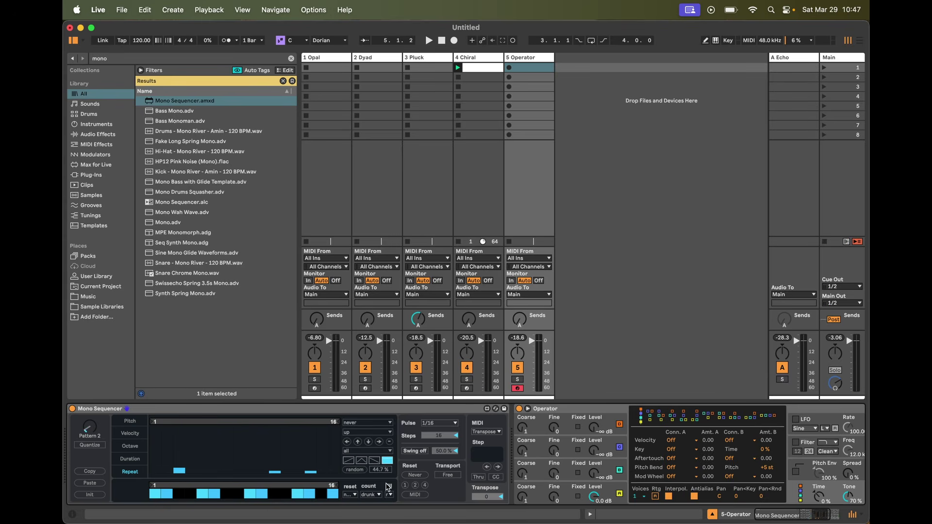
Step: In Pattern 2, switch all steps on and redraw the Velocity lane as gently varying low values
click(390, 494)
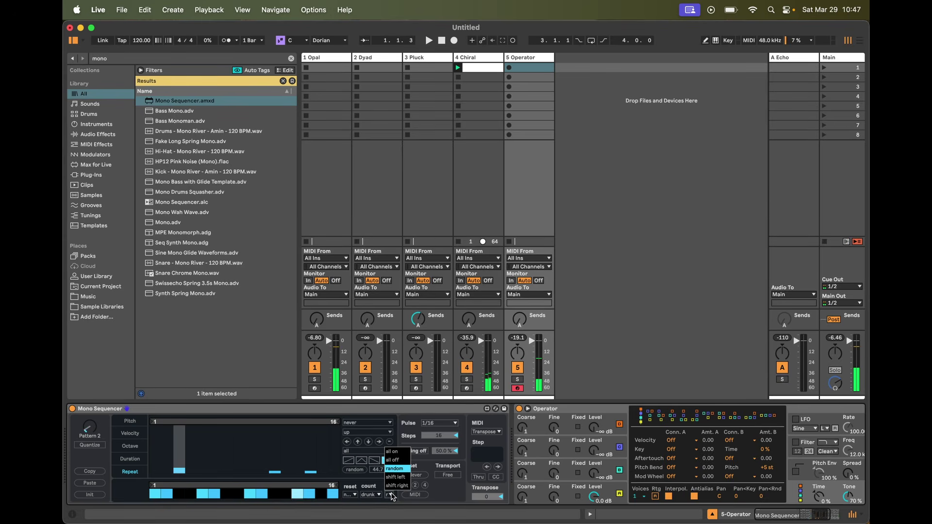
click(391, 453)
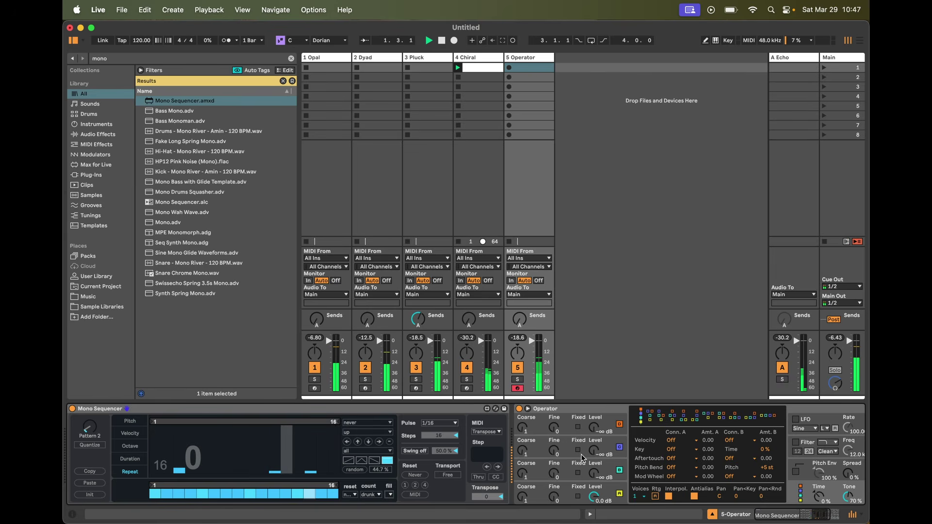
click(130, 433)
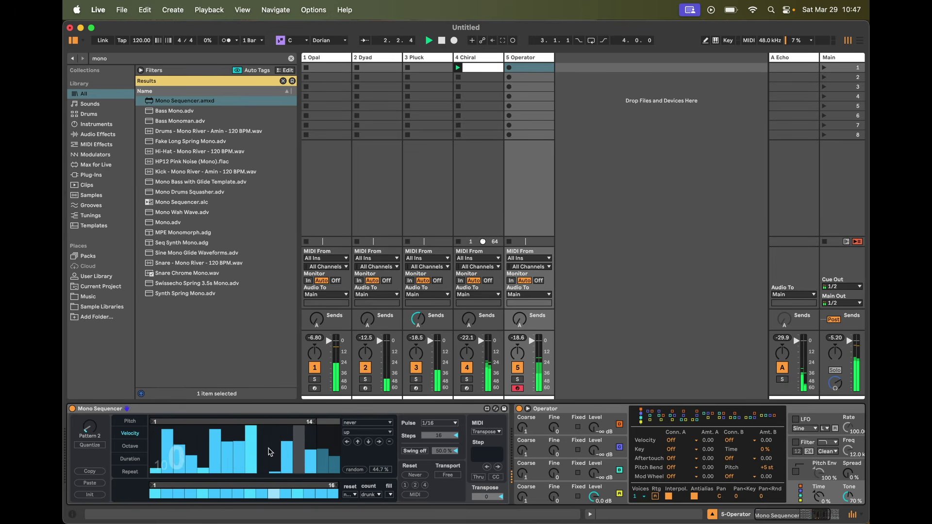
click(355, 470)
mouse_move(337, 452)
mouse_down()
mouse_move(159, 451)
mouse_move(287, 454)
mouse_move(292, 464)
mouse_move(158, 462)
mouse_up()
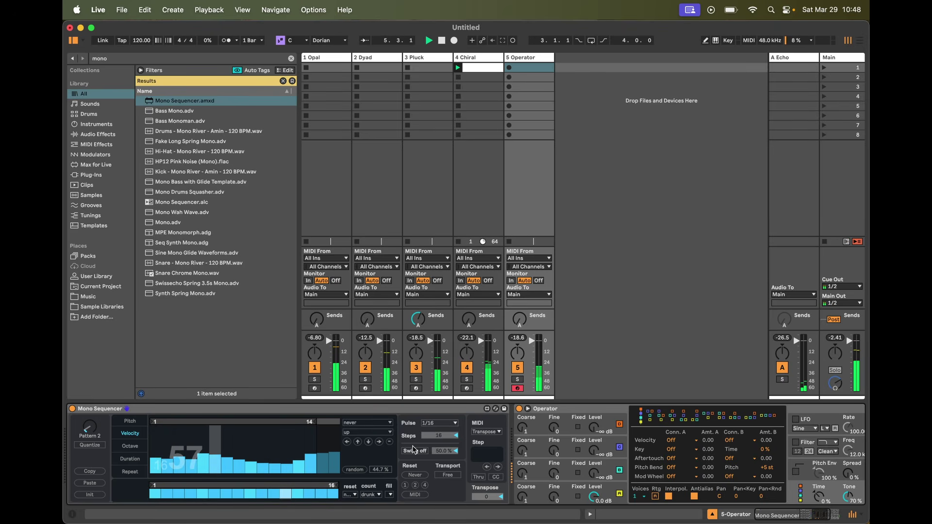
Step: Set oscillator A's envelope Decay to 447 ms and Release to 10.2 ms
click(611, 483)
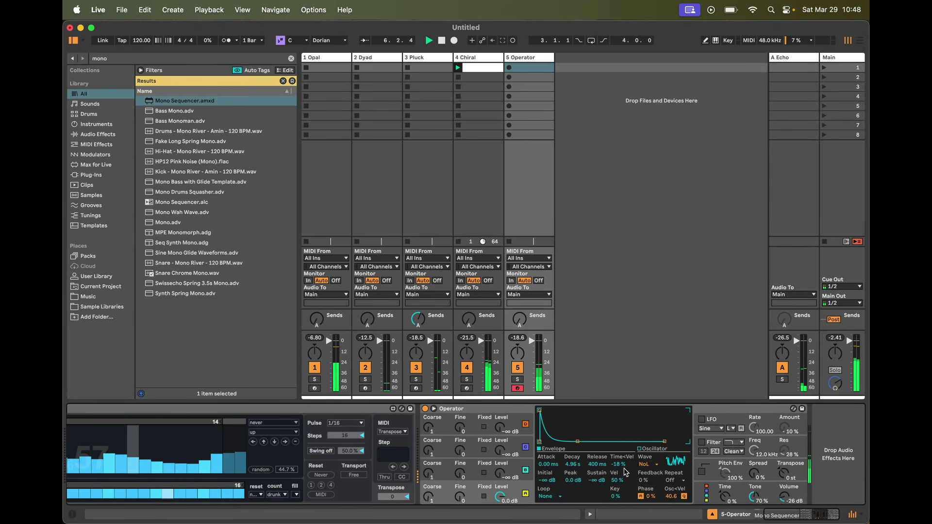
drag(583, 434, 595, 485)
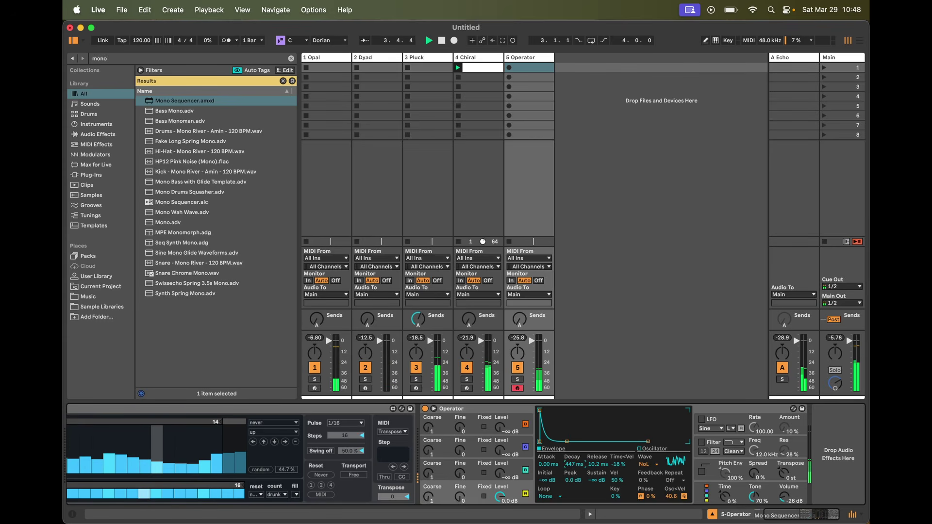
Step: Set Operator's Pan<Rnd to 15 in its global settings
scroll(595, 467, left, 4)
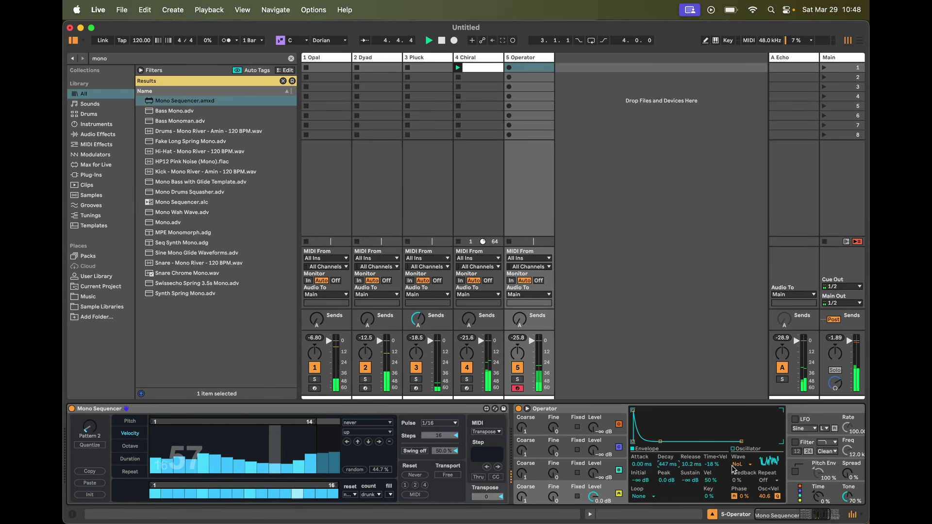
scroll(734, 468, right, 4)
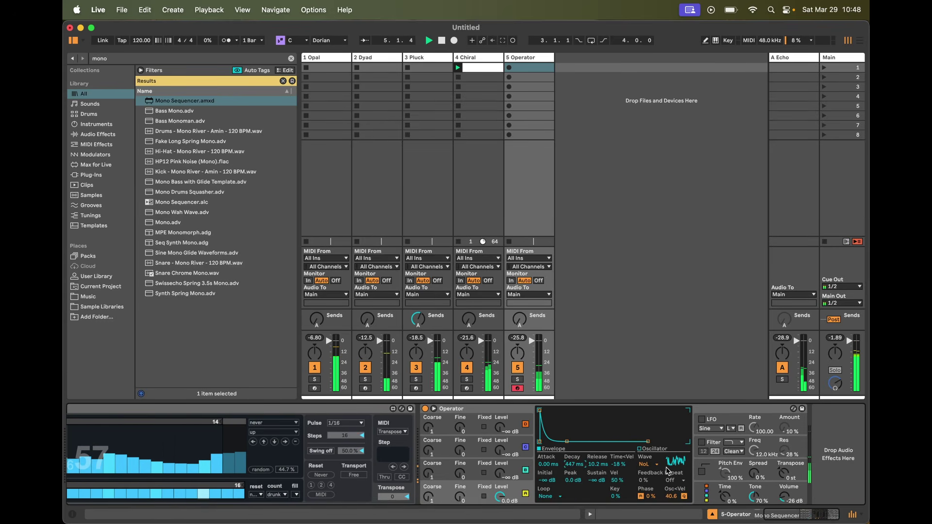
click(704, 495)
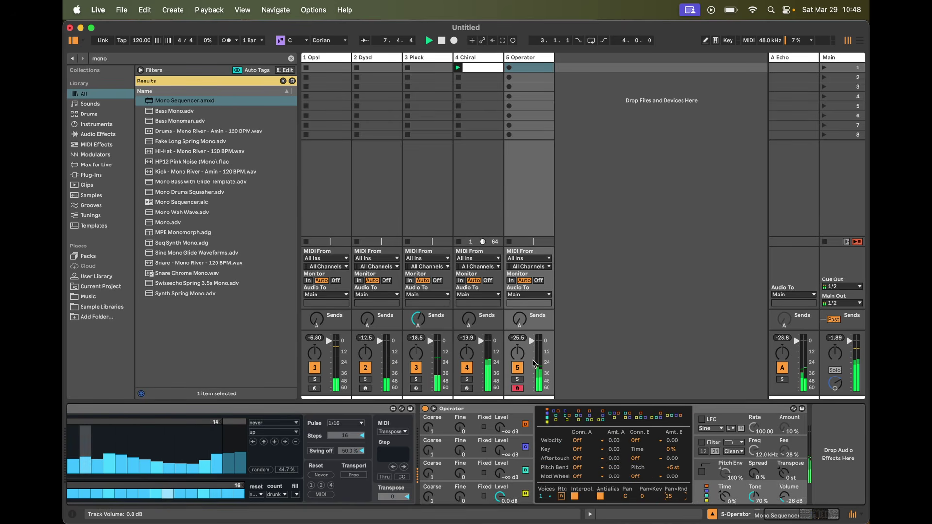
Step: Lower Operator's output Volume to -29 dB
drag(523, 323, 523, 312)
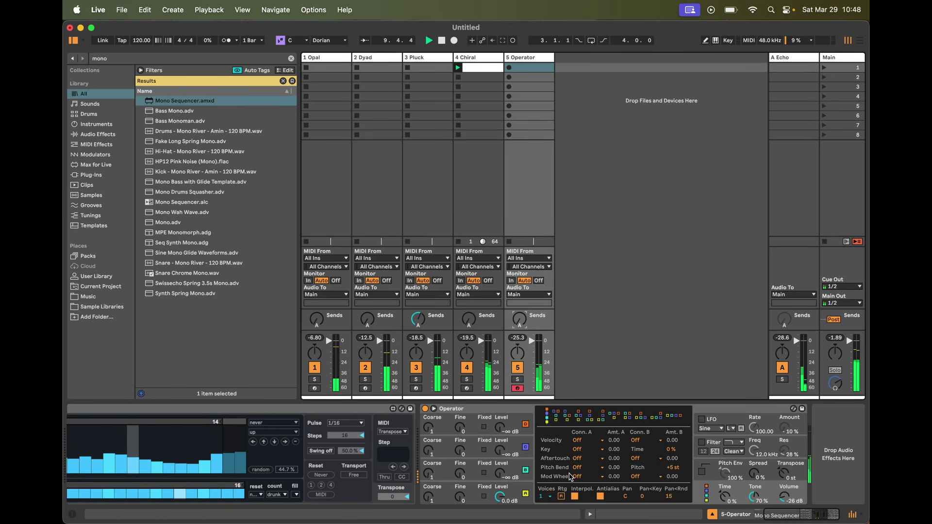
drag(784, 496, 784, 500)
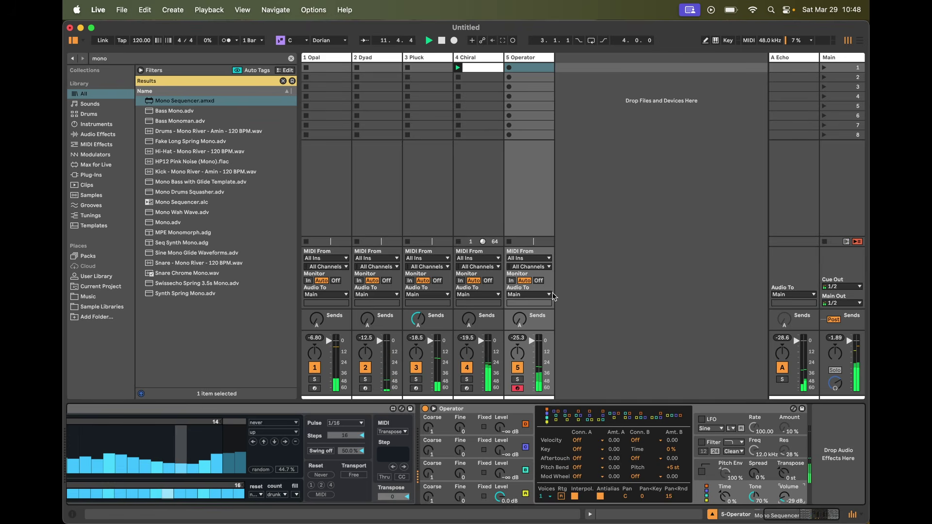
Step: Move the Operator track beside Opal and group the two tracks
click(528, 58)
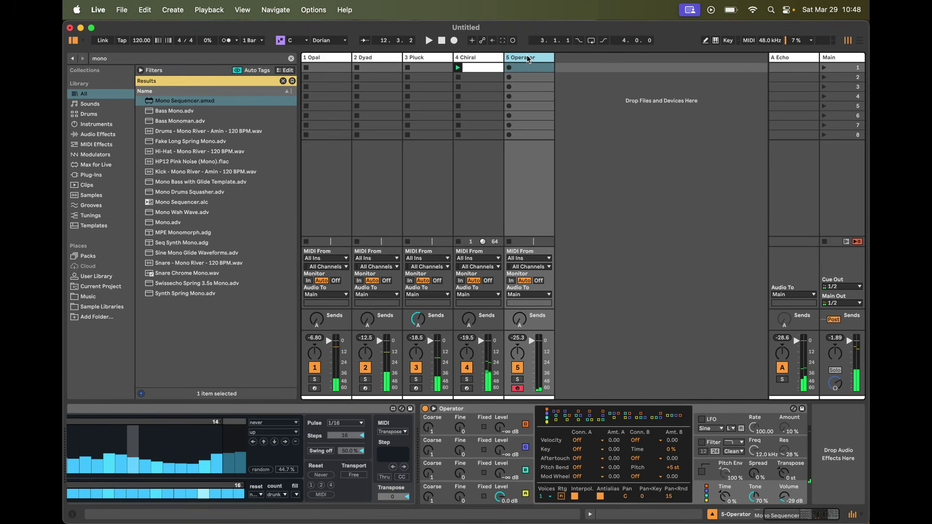
key(super+f)
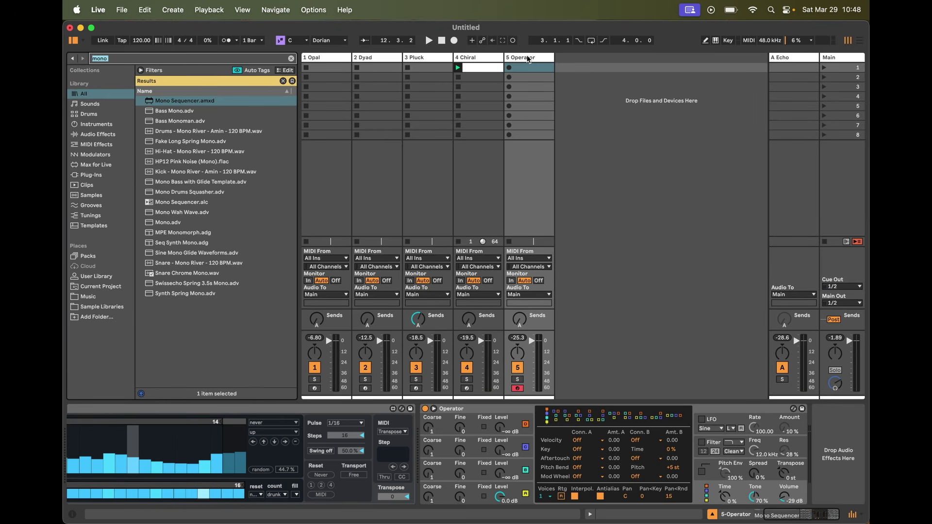
drag(529, 58, 346, 59)
click(346, 56)
shift+click(379, 57)
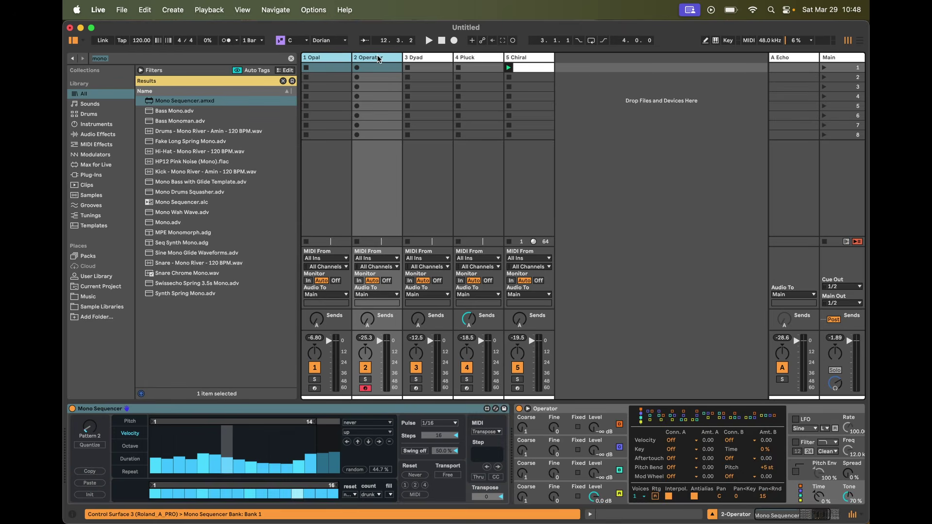
key(super+g)
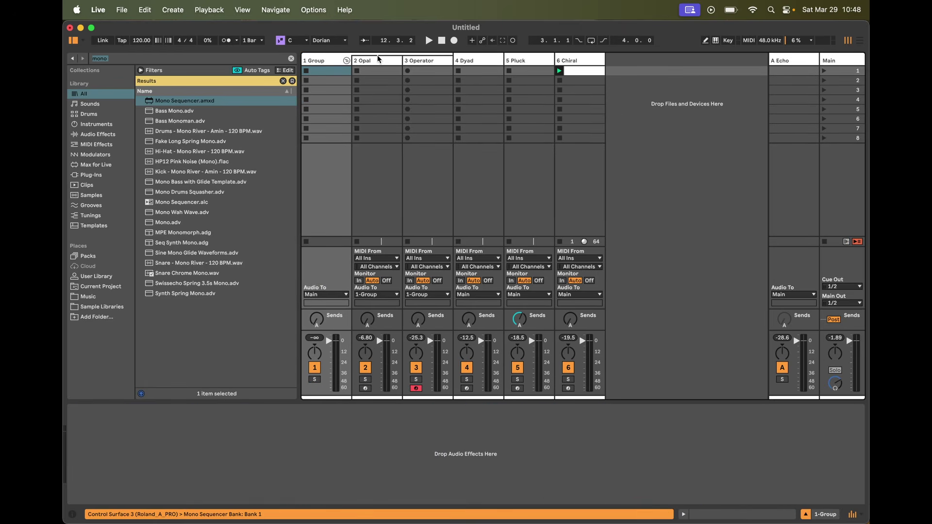
Step: Solo the new group and play the set to hear Opal and Operator alone
click(340, 62)
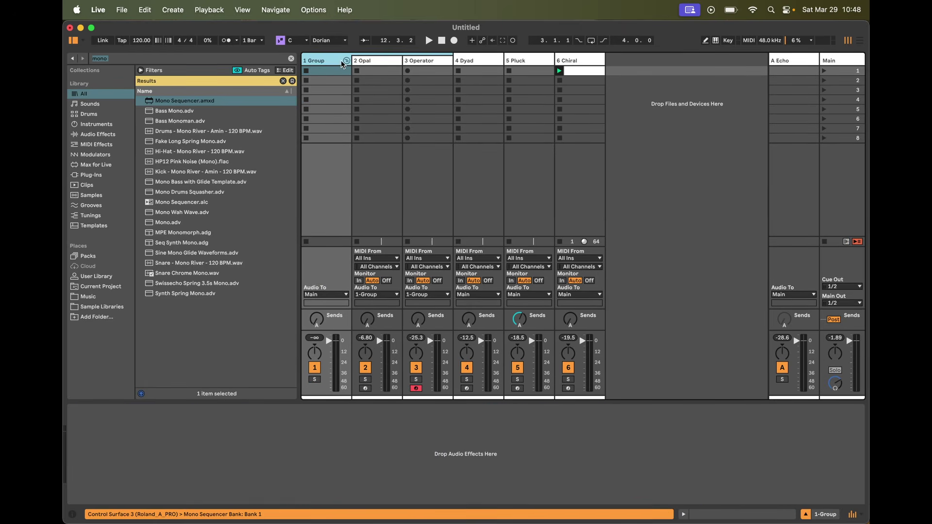
click(312, 381)
key(space)
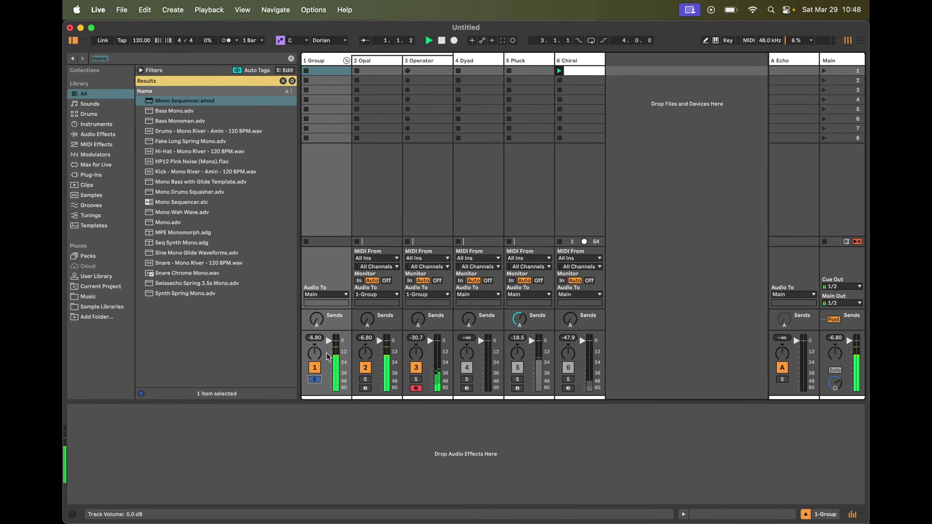
Step: Insert a MIDI track after Operator inside the group and load LD Core Kit.adg onto it
click(427, 65)
key(super+shift+t)
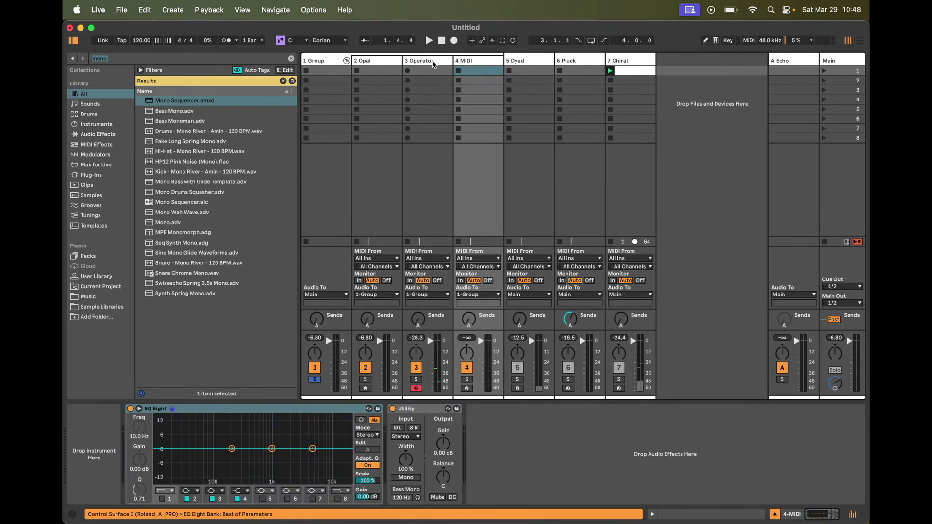
key(super+f)
text(ld)
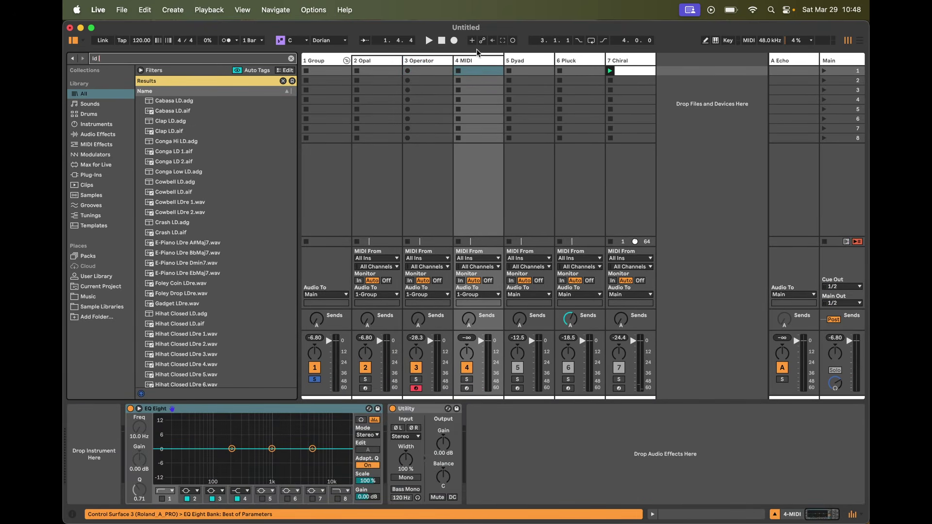
text( core)
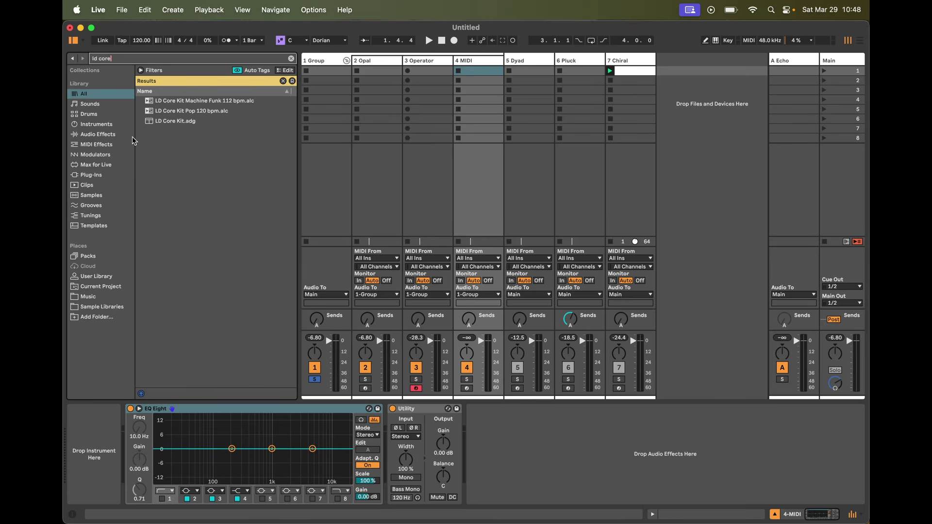
click(177, 122)
drag(486, 61, 480, 72)
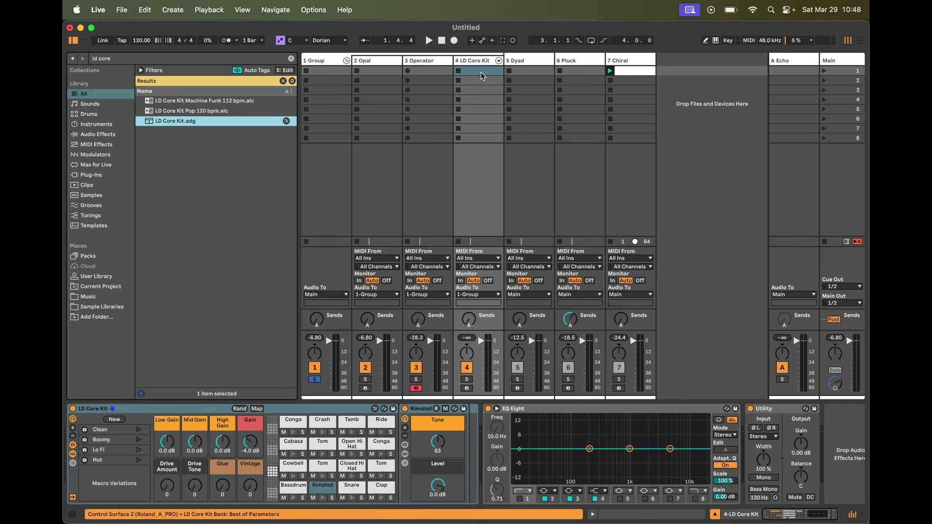
Step: Create a one-bar clip on the LD Core Kit track with Snare hits on beats 1.2 and 1.4
double_click(480, 72)
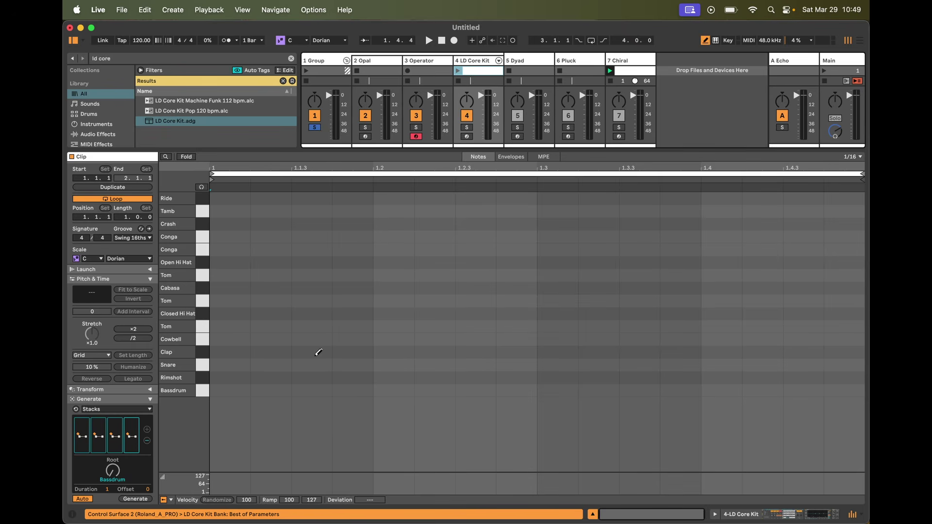
click(410, 363)
click(729, 363)
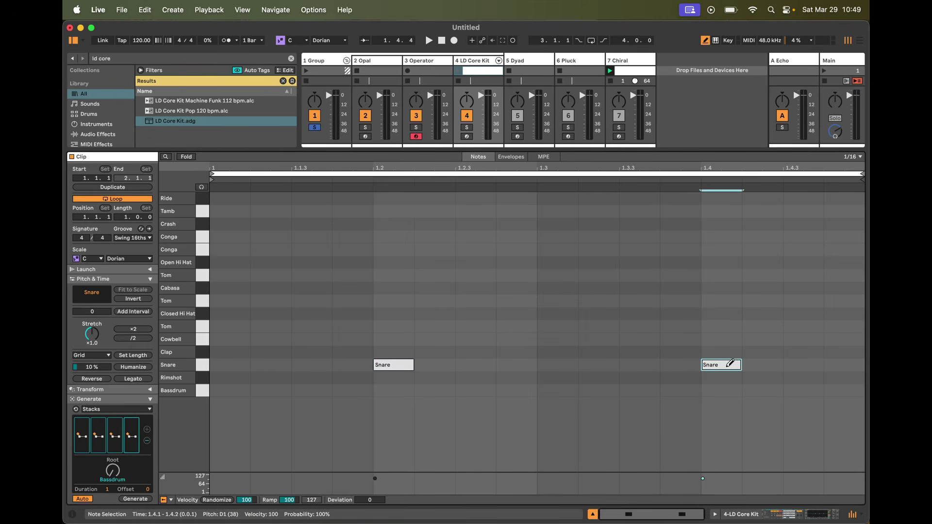
Step: Launch the LD Core Kit clip and lower the Snare pad's Level to about -6.28 dB
click(766, 517)
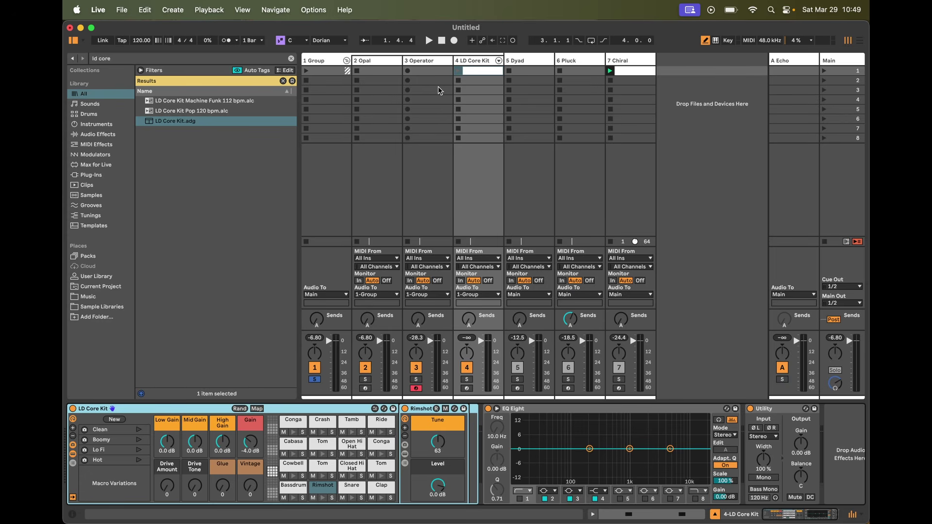
click(352, 487)
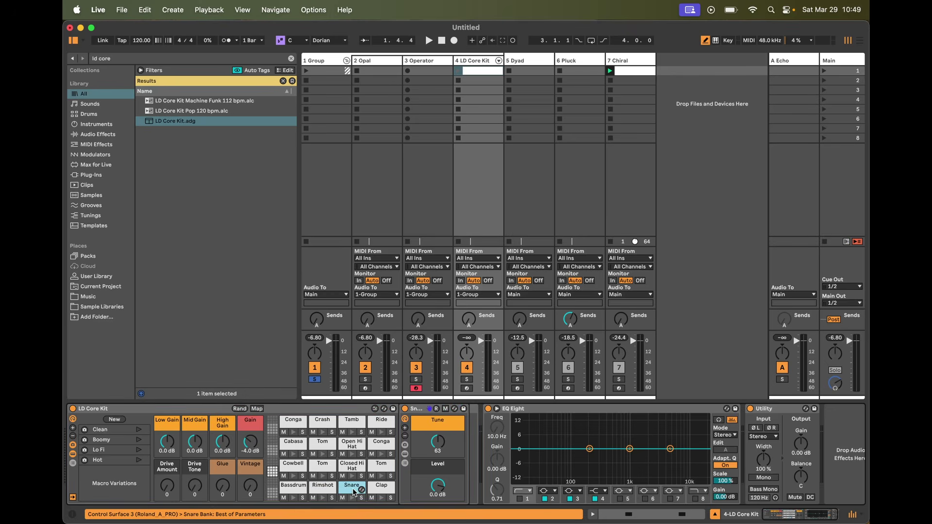
drag(431, 495, 431, 509)
key(space)
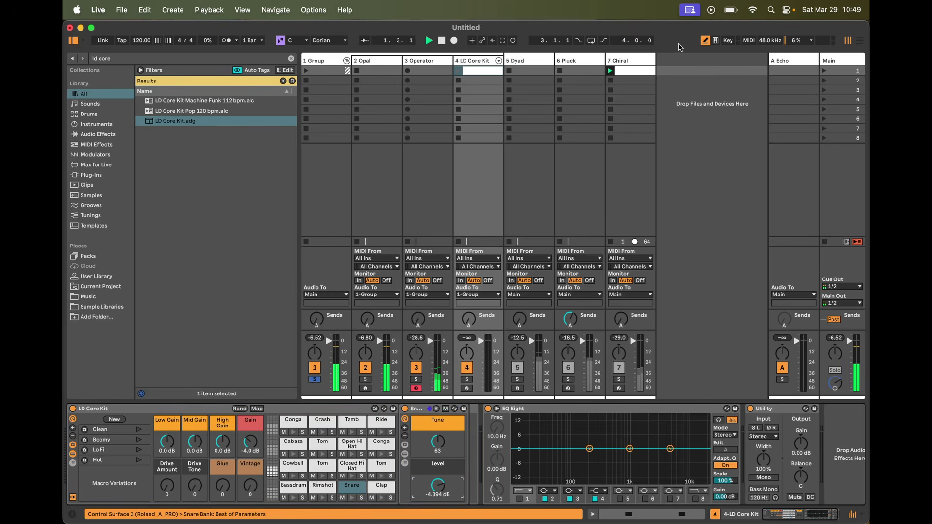
click(457, 72)
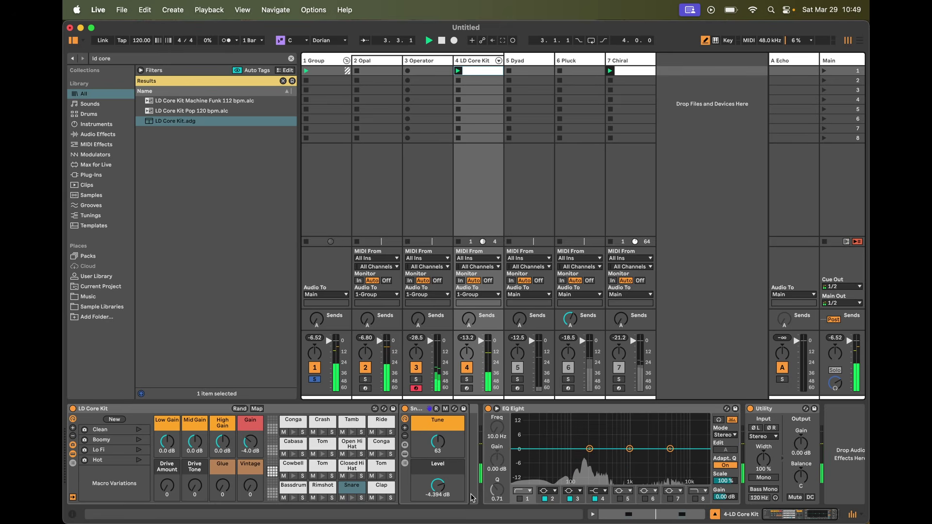
drag(432, 490, 432, 495)
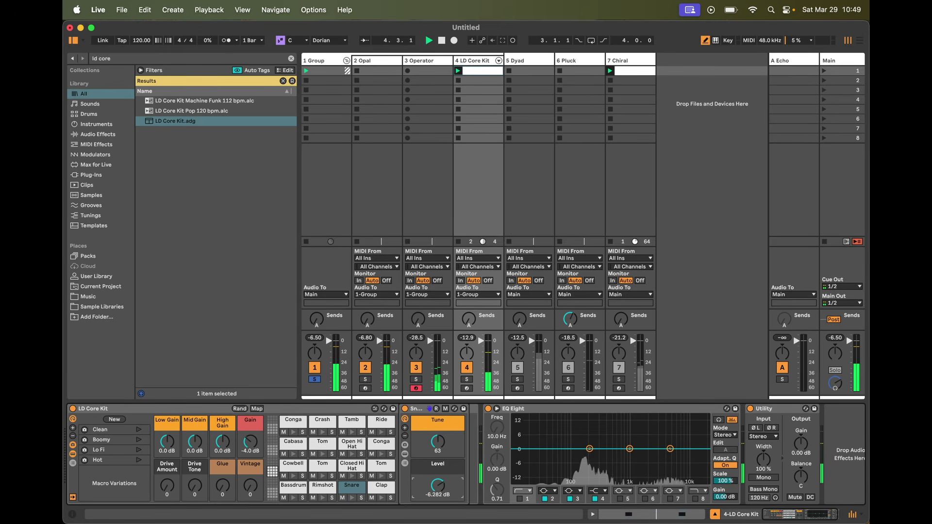
Step: Set the kit's Glue to 37, Vintage to 121 and Drive Amount to 32, and the Snare pad's Level to about -12.9 dB
click(222, 486)
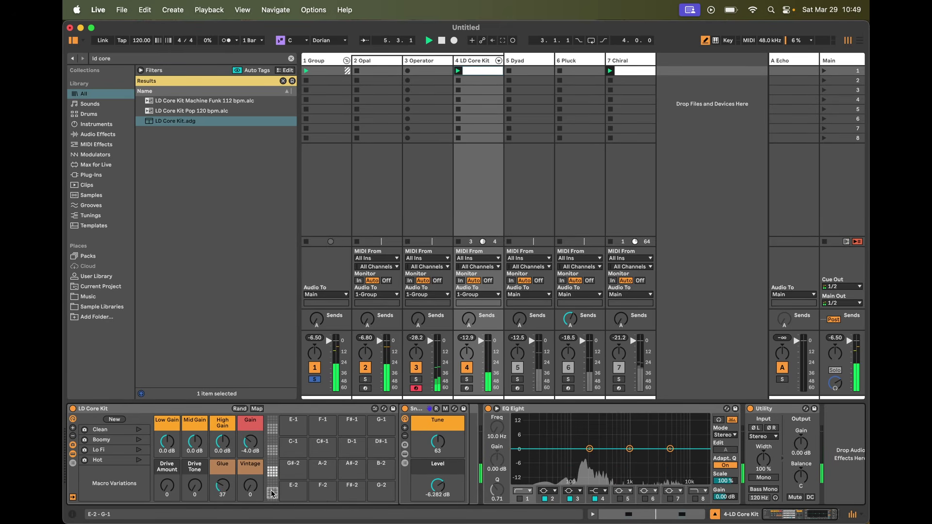
drag(222, 486, 252, 427)
click(251, 486)
drag(167, 486, 167, 473)
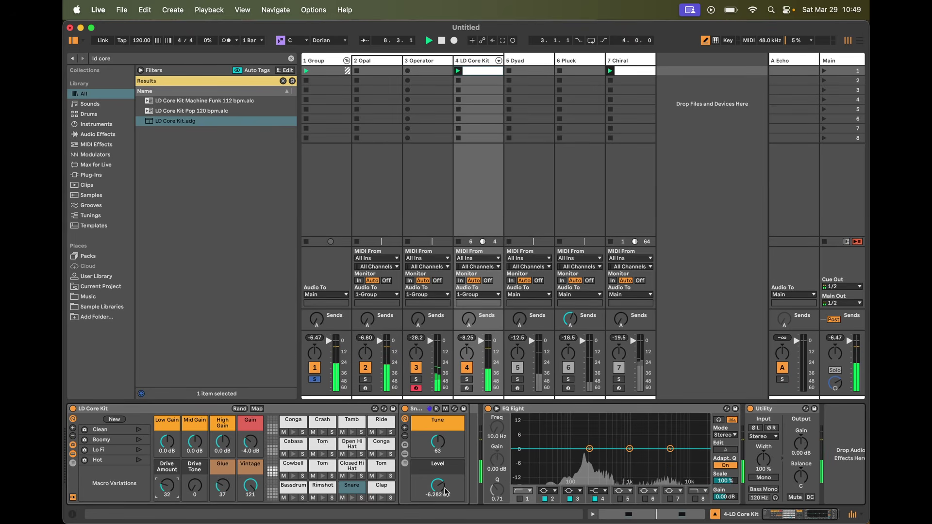
drag(440, 486, 440, 498)
Step: Turn off the group's solo, and fold and unfold the group while listening to the full set
click(314, 379)
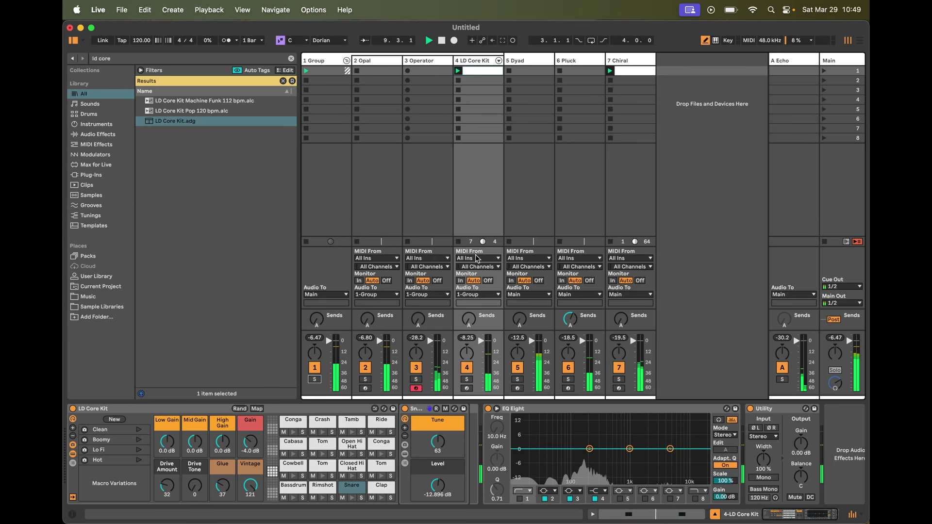
click(342, 62)
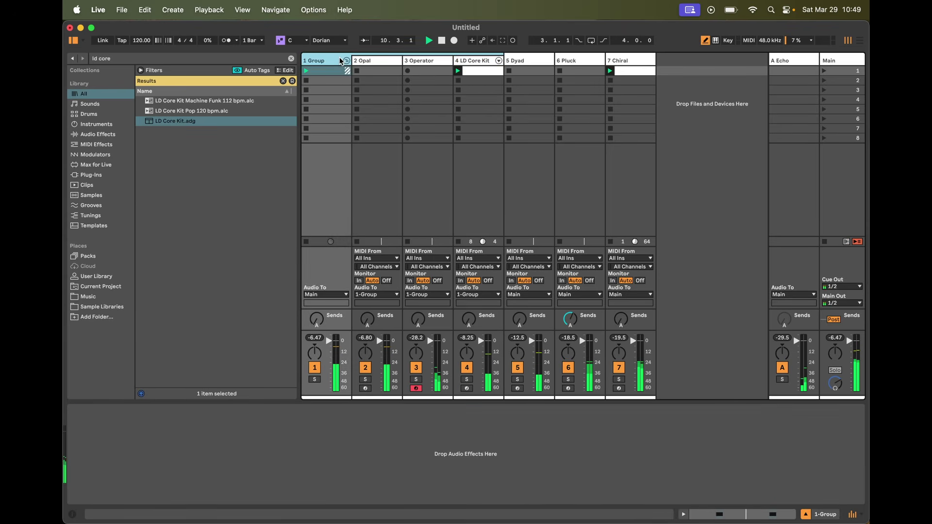
click(346, 61)
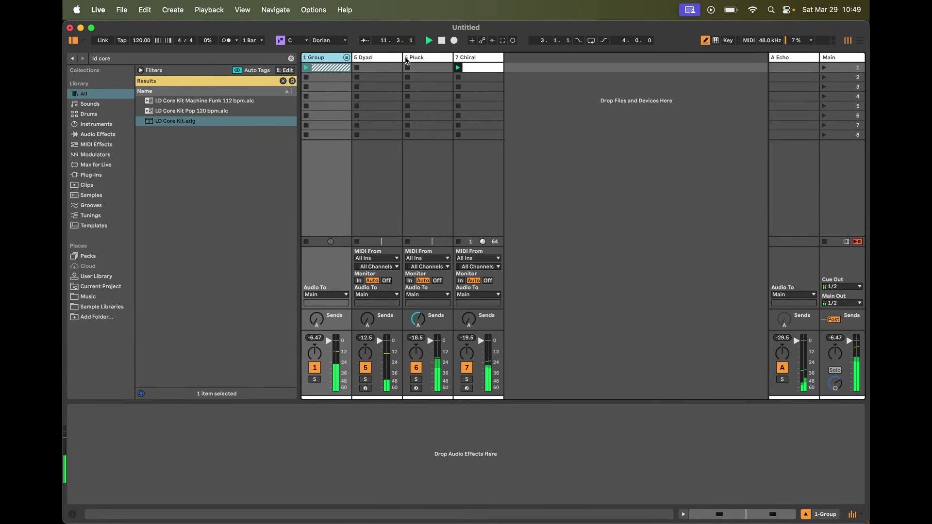
click(398, 58)
click(421, 56)
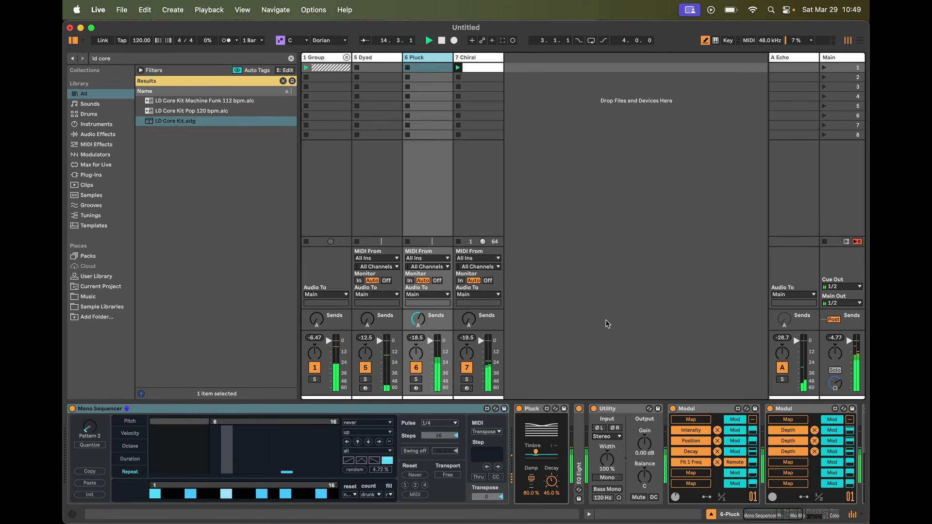
click(346, 57)
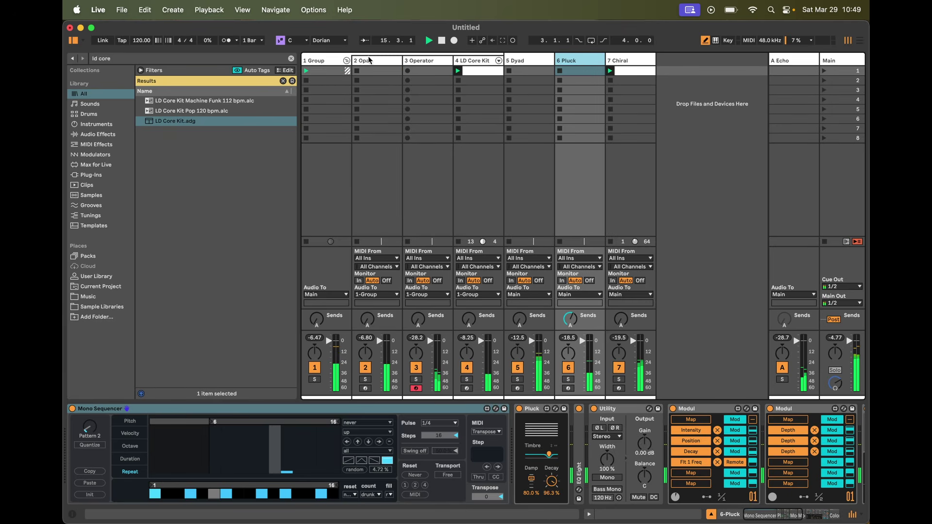
Step: Rename the Operator track as hh
click(458, 61)
double_click(427, 61)
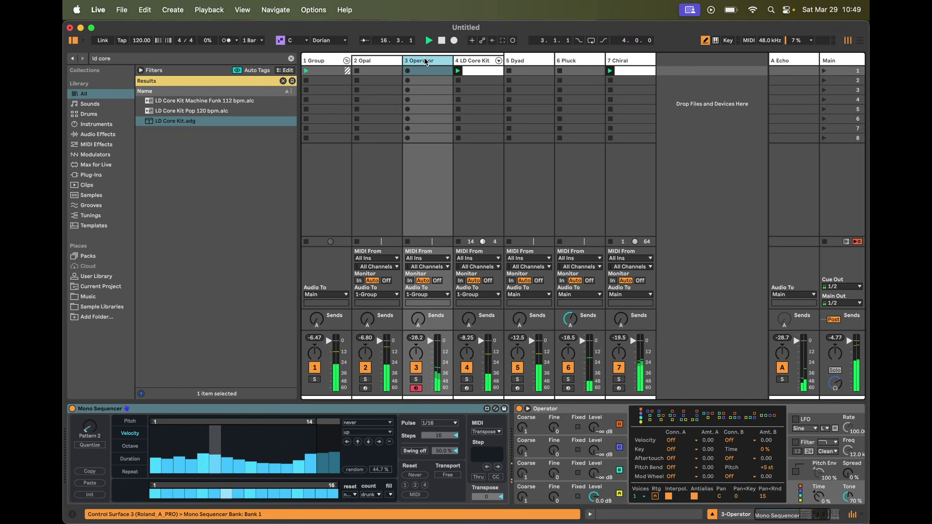
text(hh)
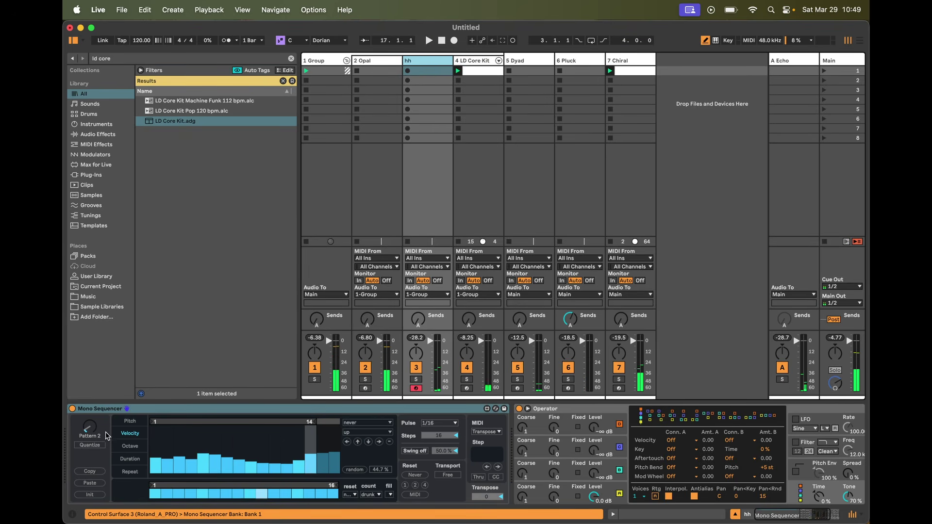
Step: Show the Repeat lane of hh's Mono Sequencer, switch it to Pattern 1 and set its Pulse to 1/8 during playback
click(133, 473)
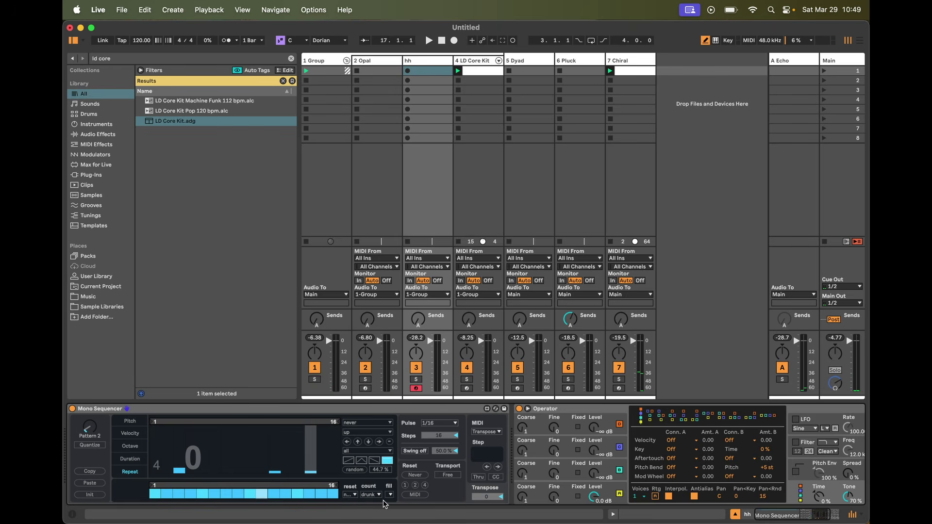
key(space)
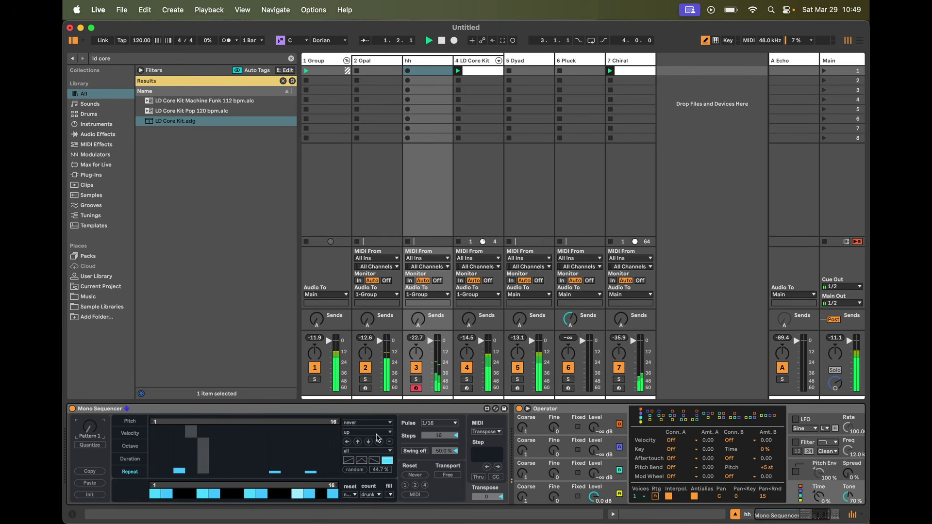
click(428, 424)
click(427, 295)
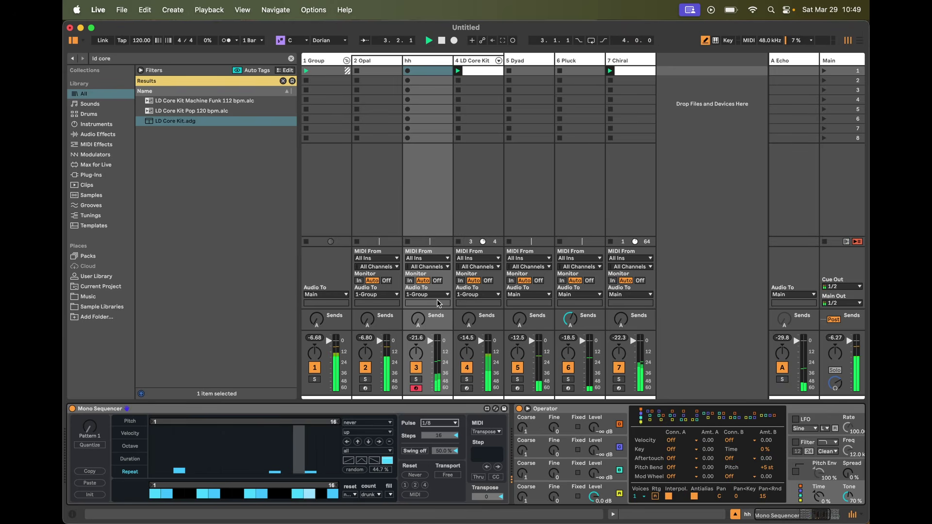
Step: In Pattern 1's Repeat lane, clear the repeat on step 3 and shorten the lane's loop to 15 steps
scroll(690, 495, right, 1)
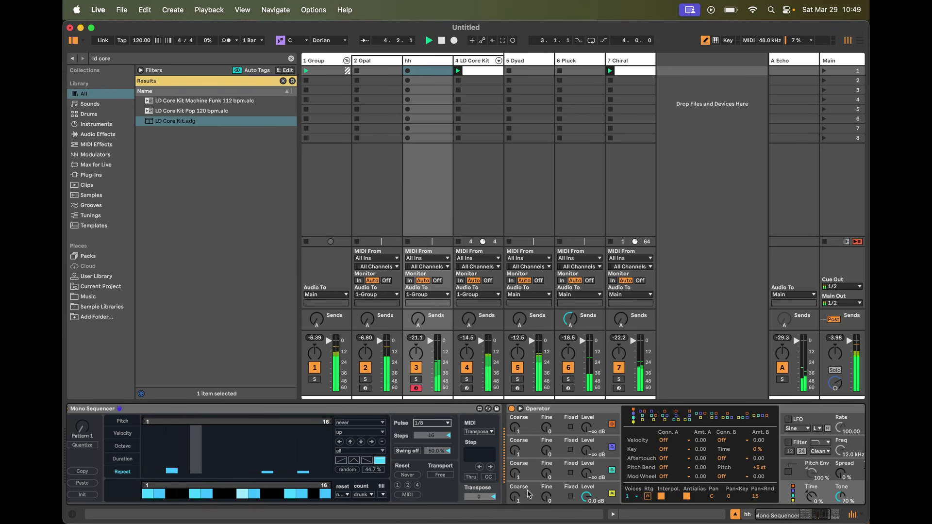
mouse_move(170, 473)
scroll(209, 456, left, 1)
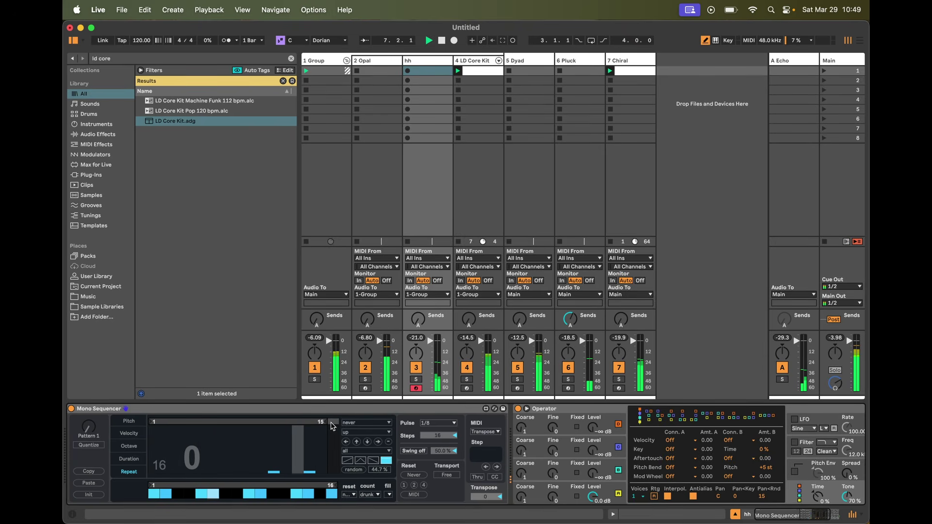
drag(338, 422, 331, 422)
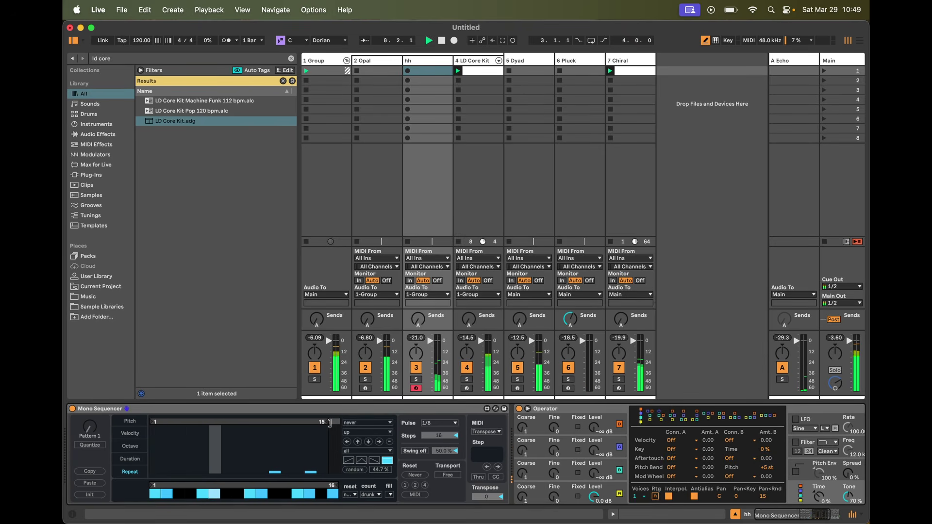
Step: Collapse the EQ Eight device in the LD Core Kit track's device chain
click(526, 60)
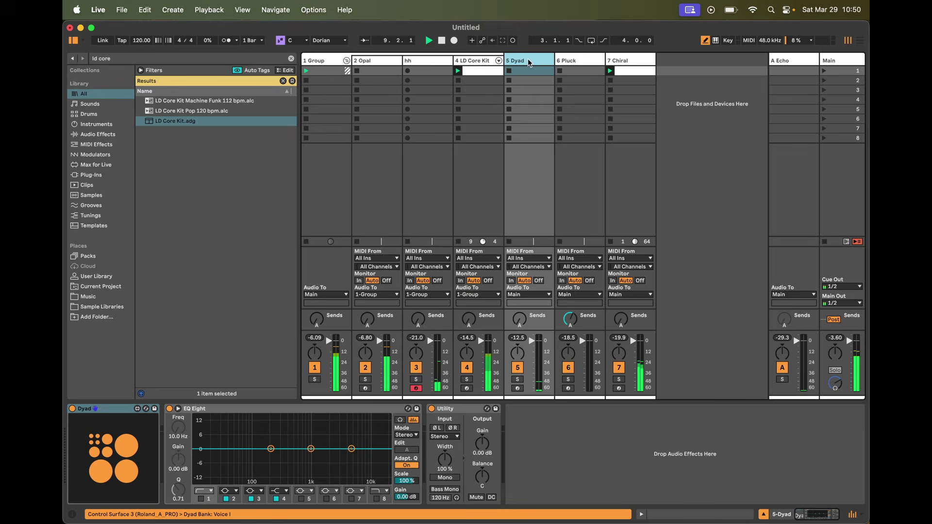
click(478, 61)
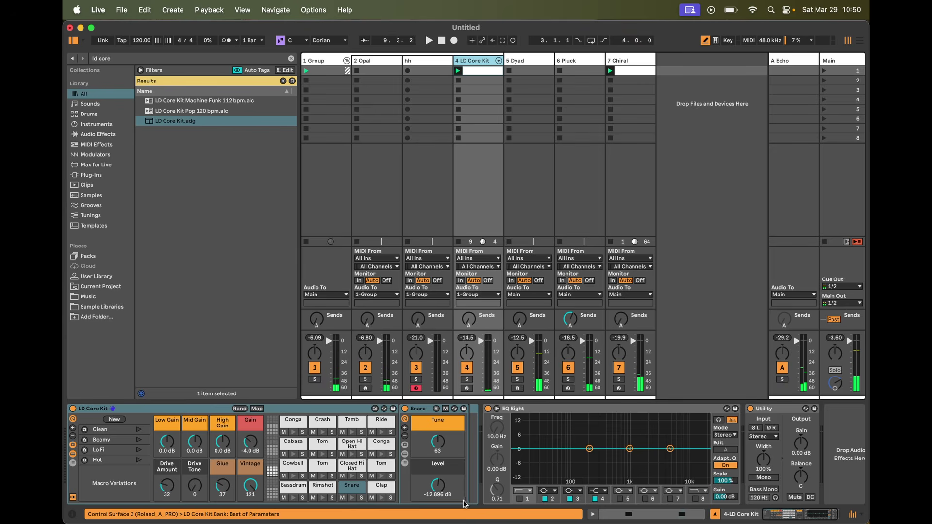
double_click(556, 407)
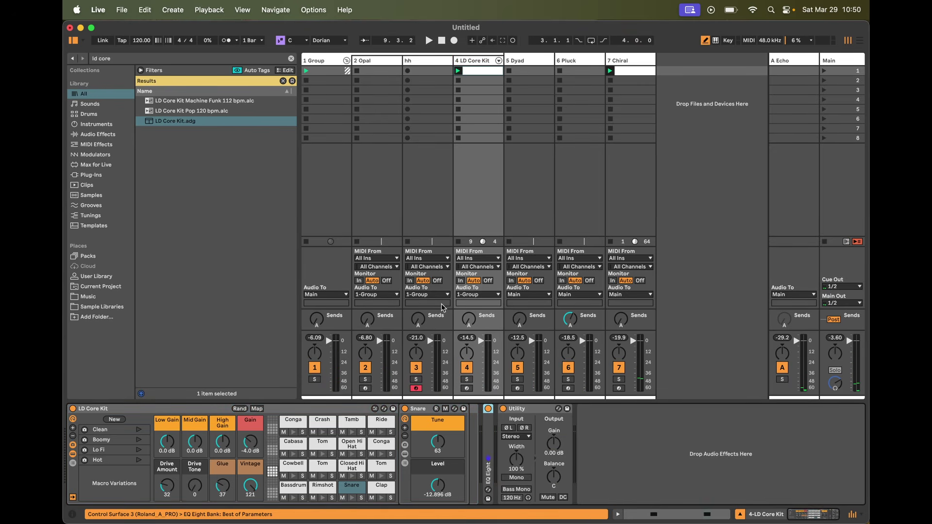
Step: Look over the device chains of the Group, Opal, LD Core Kit and Chiral tracks with playback stopped
click(334, 61)
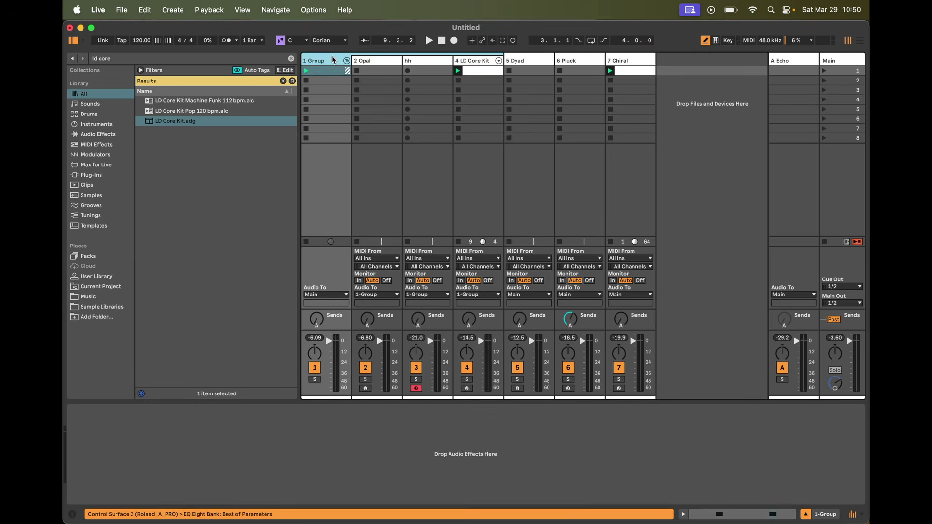
click(363, 62)
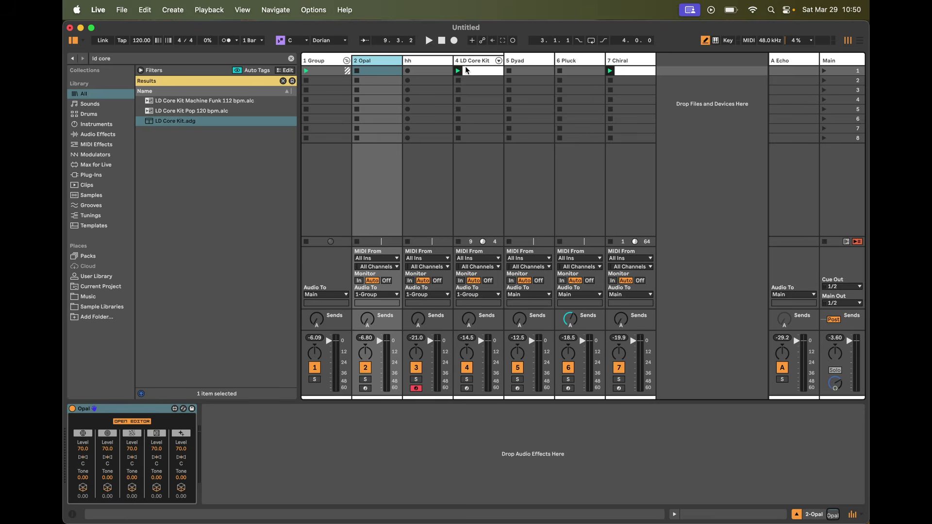
click(469, 61)
click(623, 62)
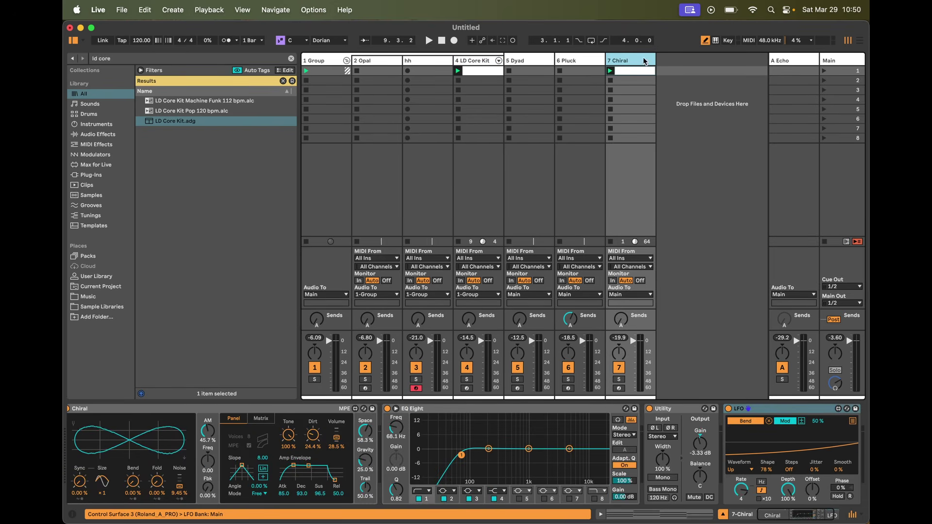
Step: Open the Chiral track's chord clip, turn off Draw Mode and return to the track's device chain
double_click(631, 72)
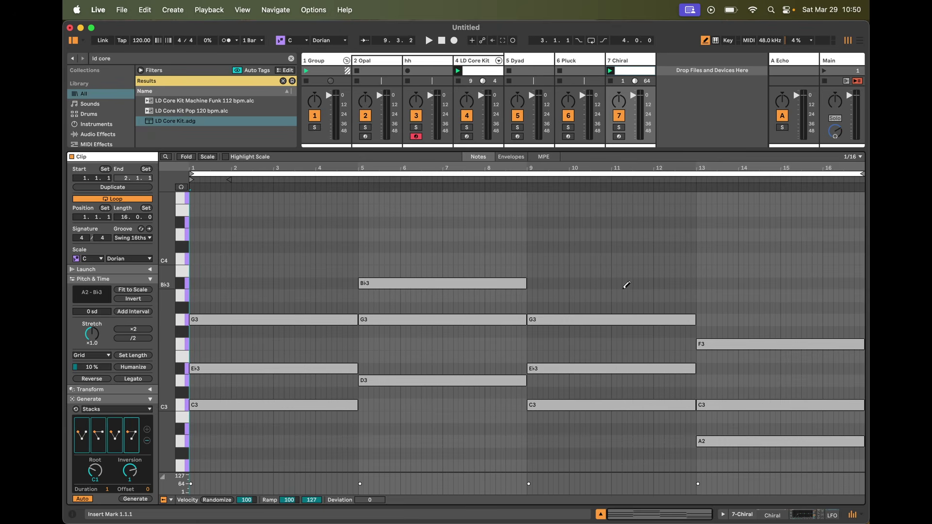
key(b)
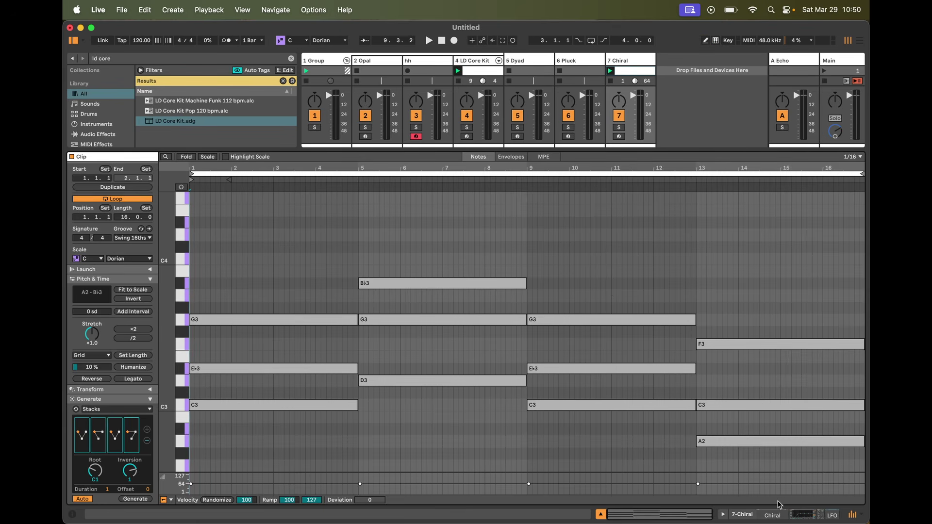
click(774, 515)
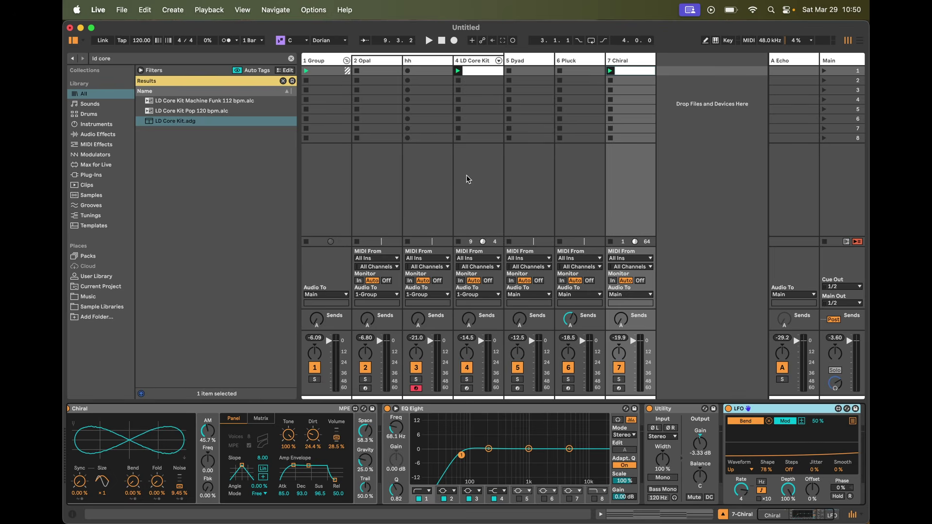
Step: Search the browser for Jolt and add it as an audio effect on the Group track
click(477, 65)
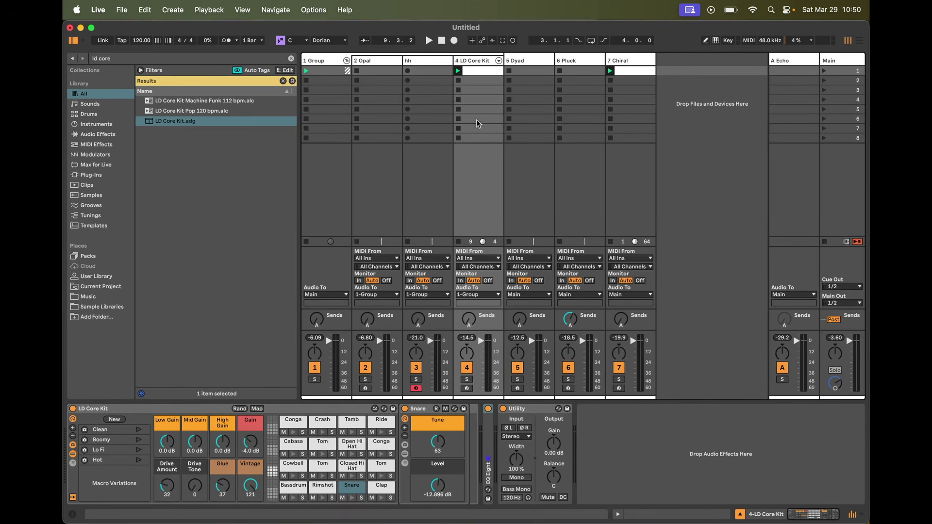
click(336, 64)
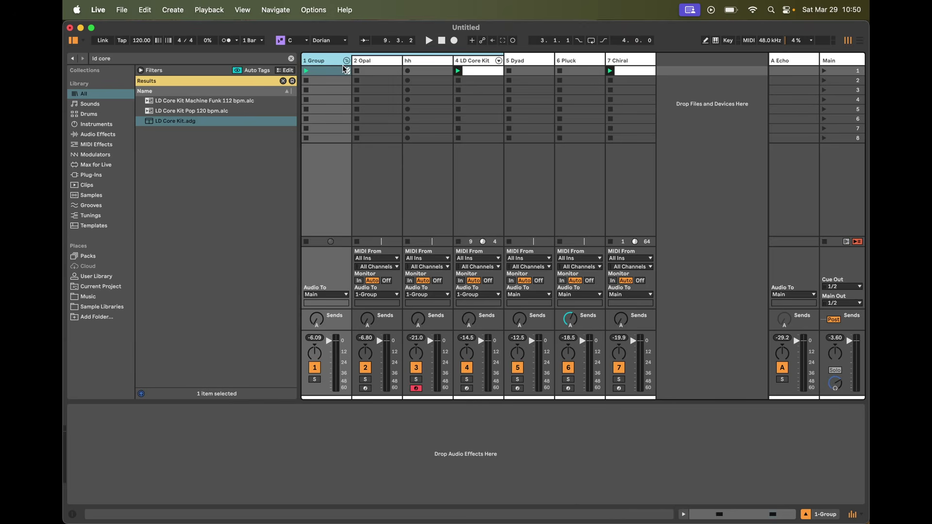
key(super+f)
text(r)
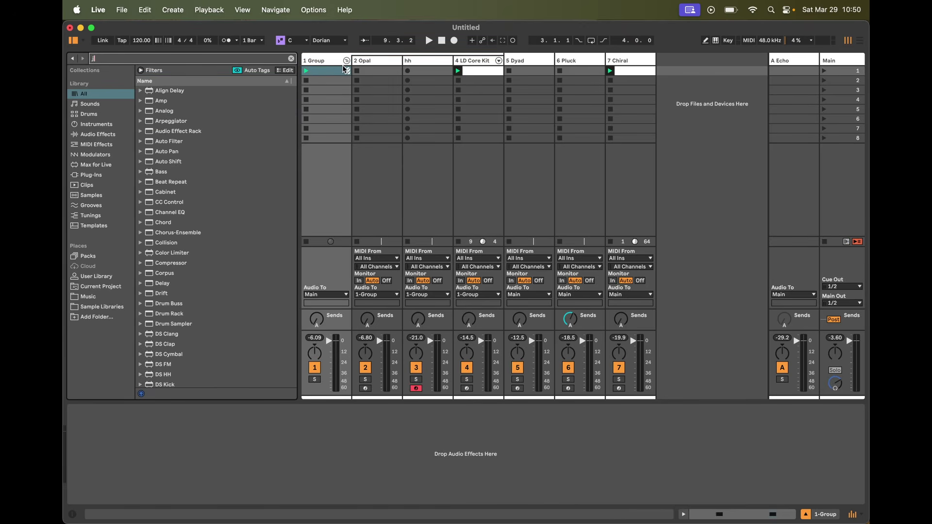
text(olt)
click(187, 101)
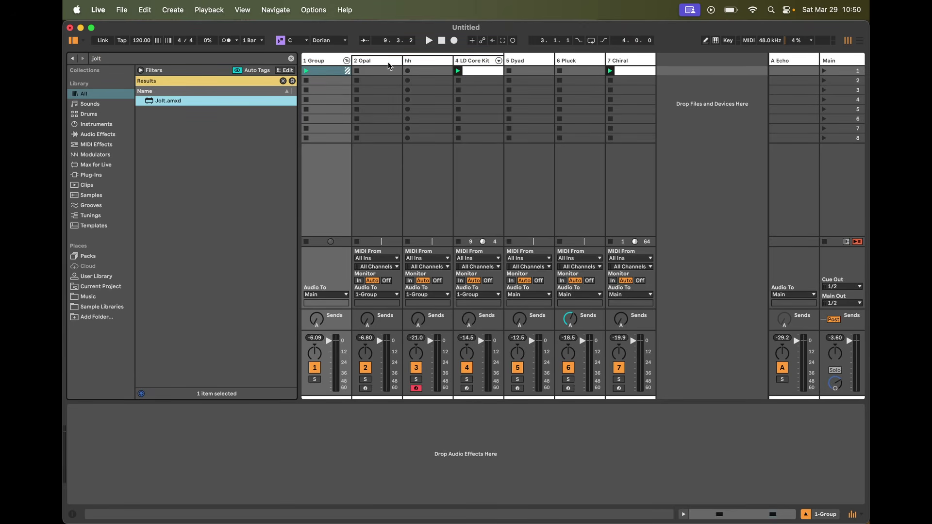
drag(162, 104, 172, 447)
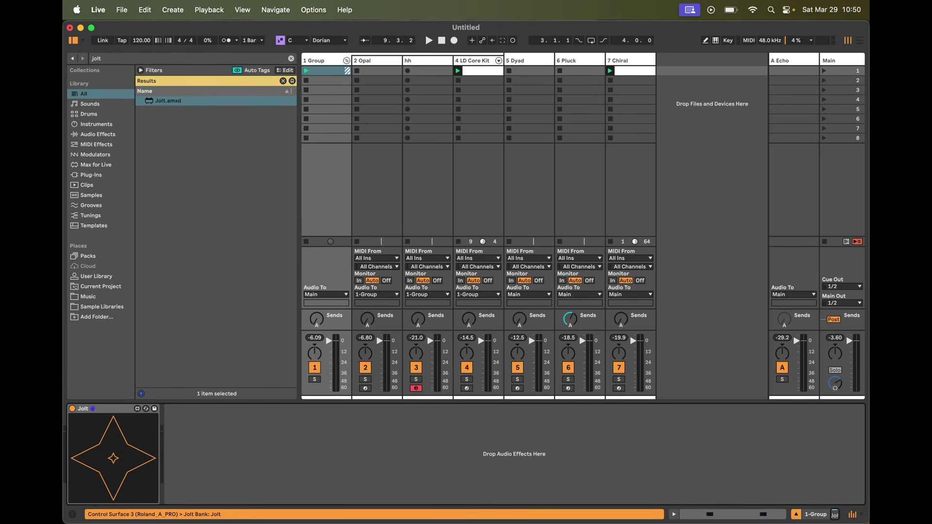
Step: Solo the group during playback to hear Jolt, and turn the solo off to hear the full set
click(314, 379)
key(space)
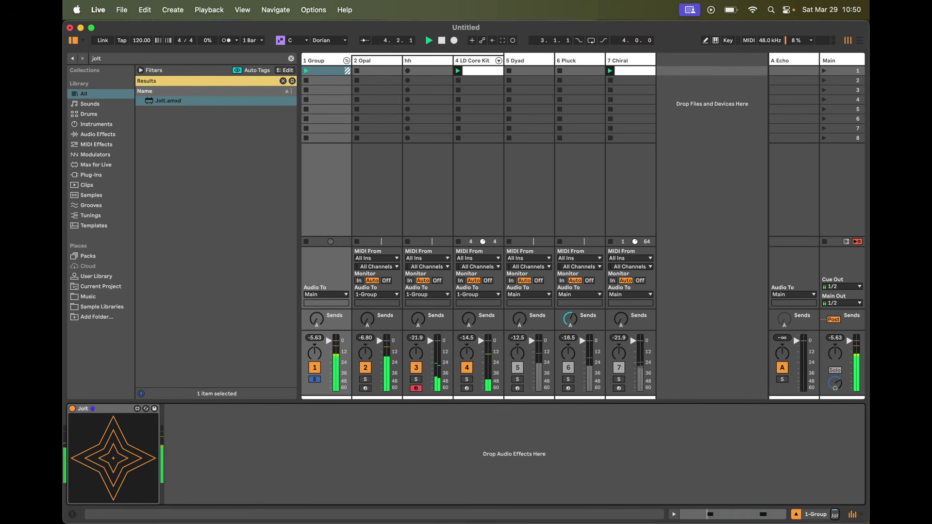
click(314, 379)
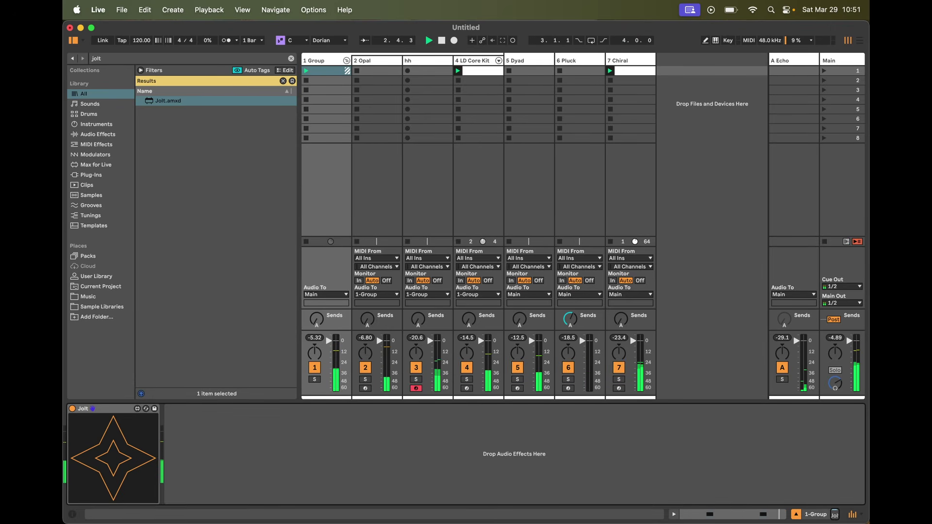
Step: Check hh's Mono Sequencer, stop playback and fold the group's tracks
click(427, 60)
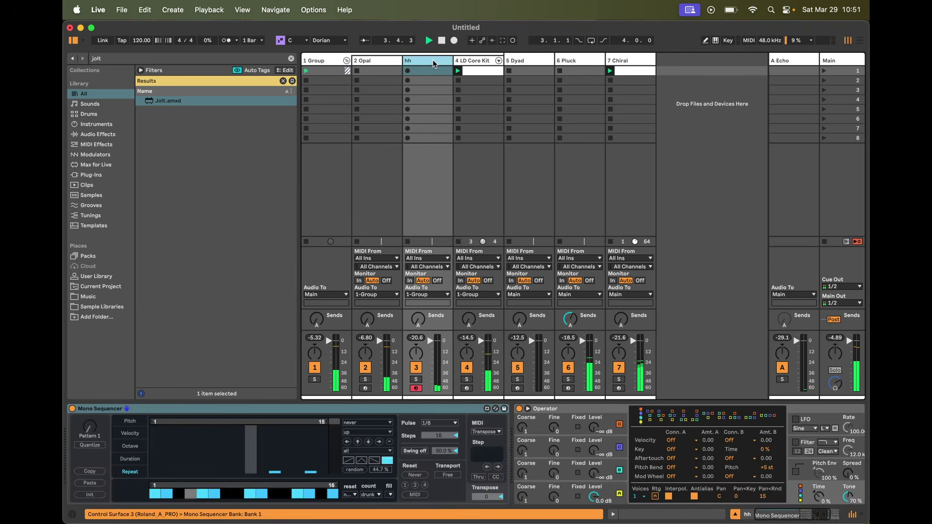
click(411, 412)
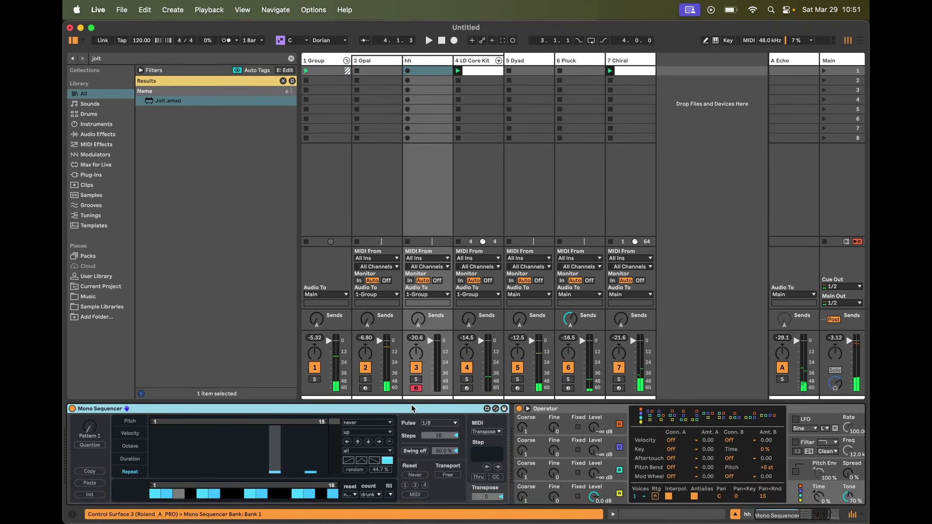
click(343, 59)
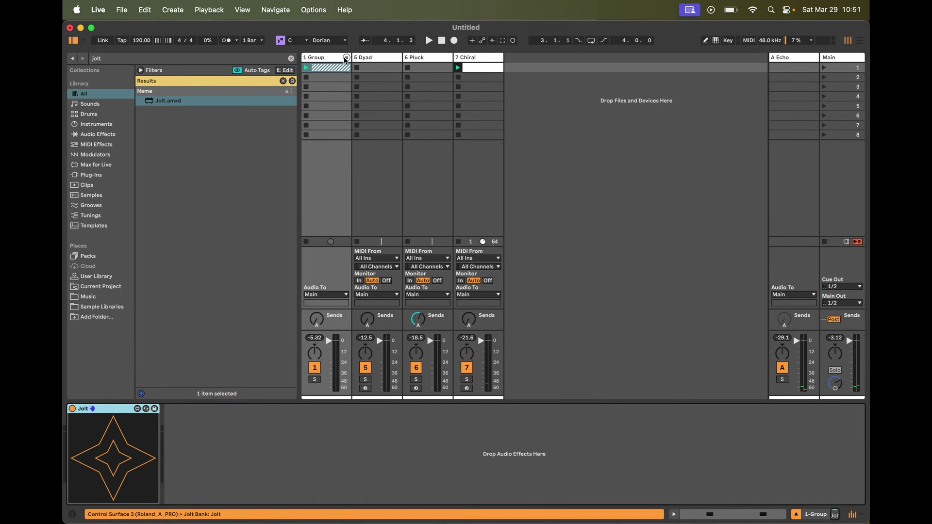
Step: Review the Dyad, Pluck and Chiral device chains, restart playback and show the group's Jolt device
click(375, 57)
click(442, 59)
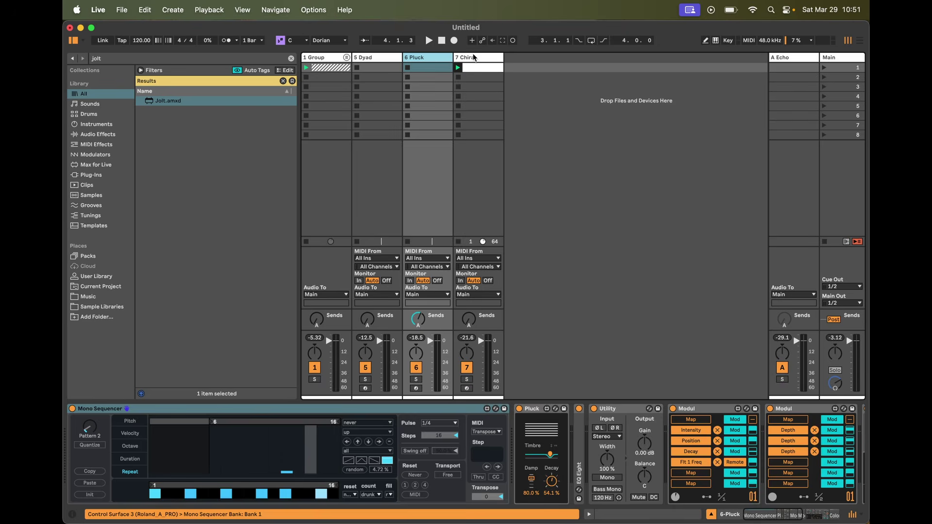
click(474, 57)
key(space)
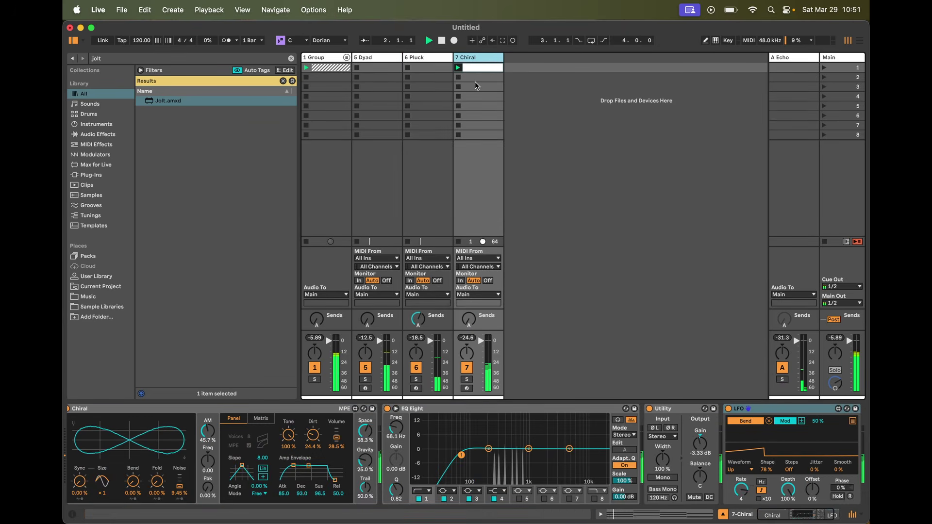
click(324, 57)
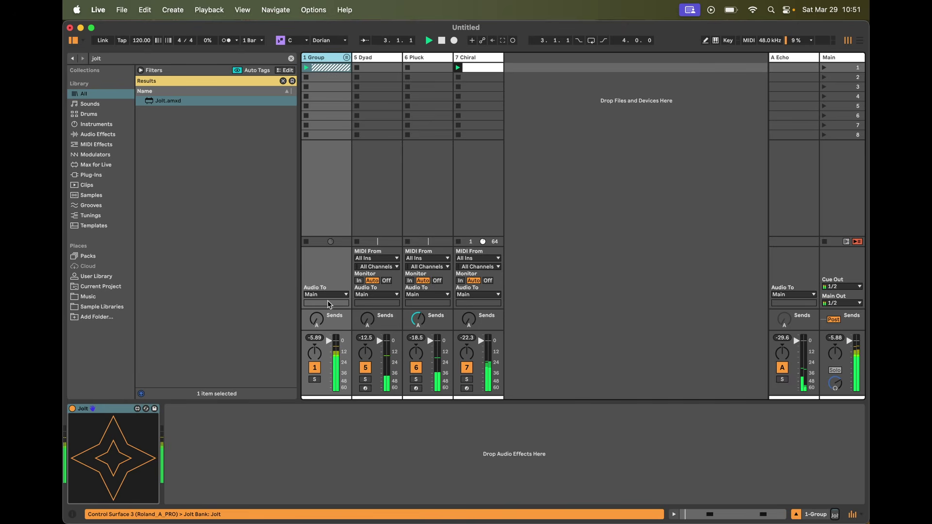